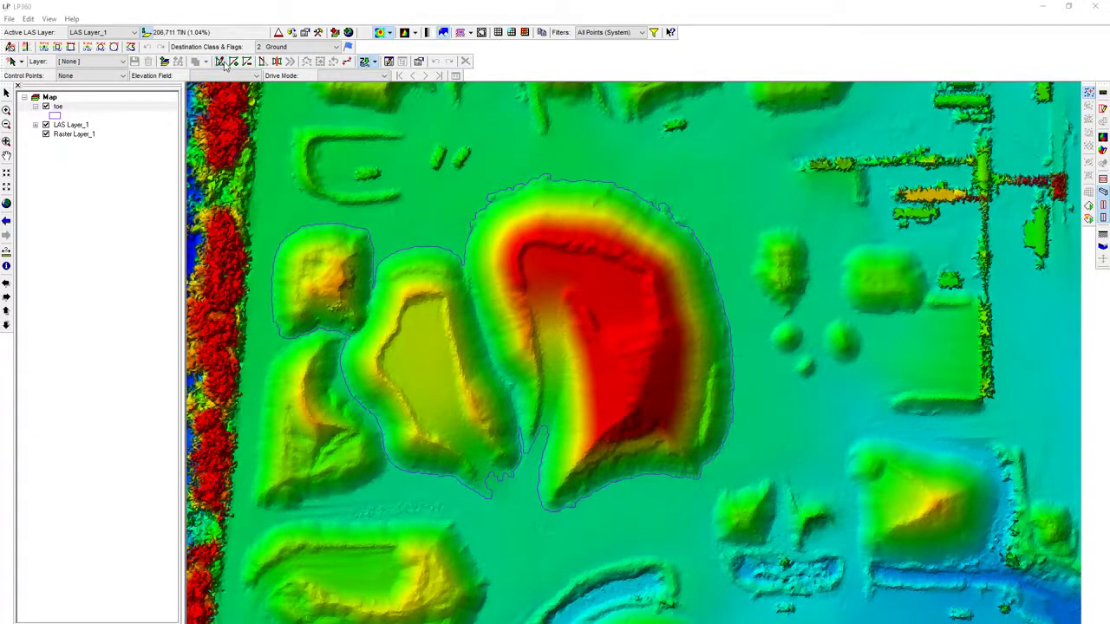
- Switch the feature editing Auto-Z setting to constant mode
click(221, 62)
click(365, 62)
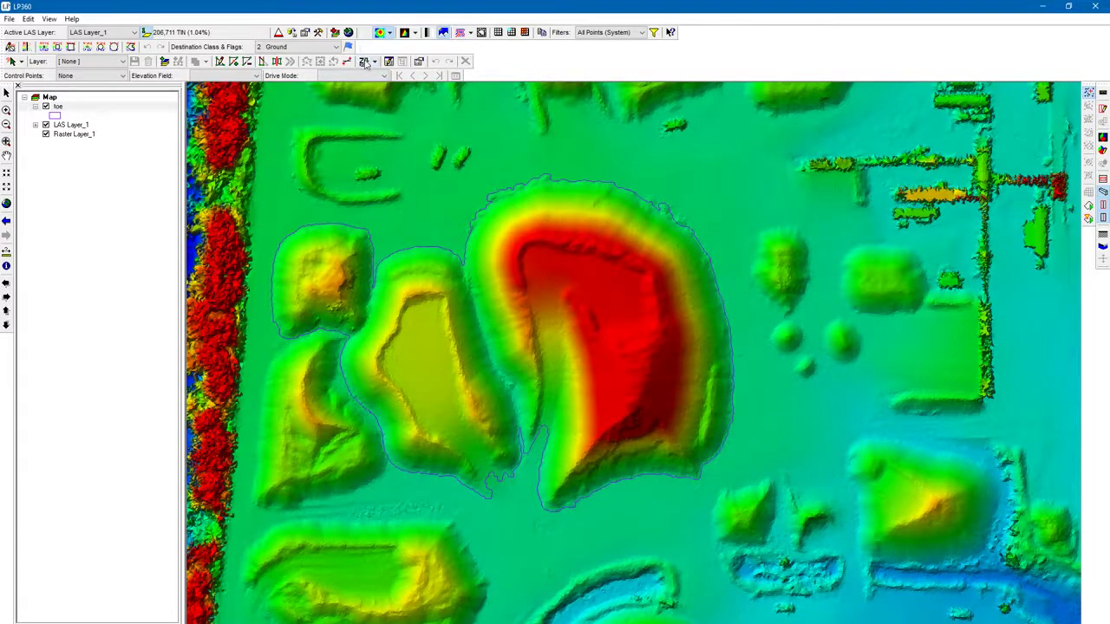
click(365, 62)
click(374, 62)
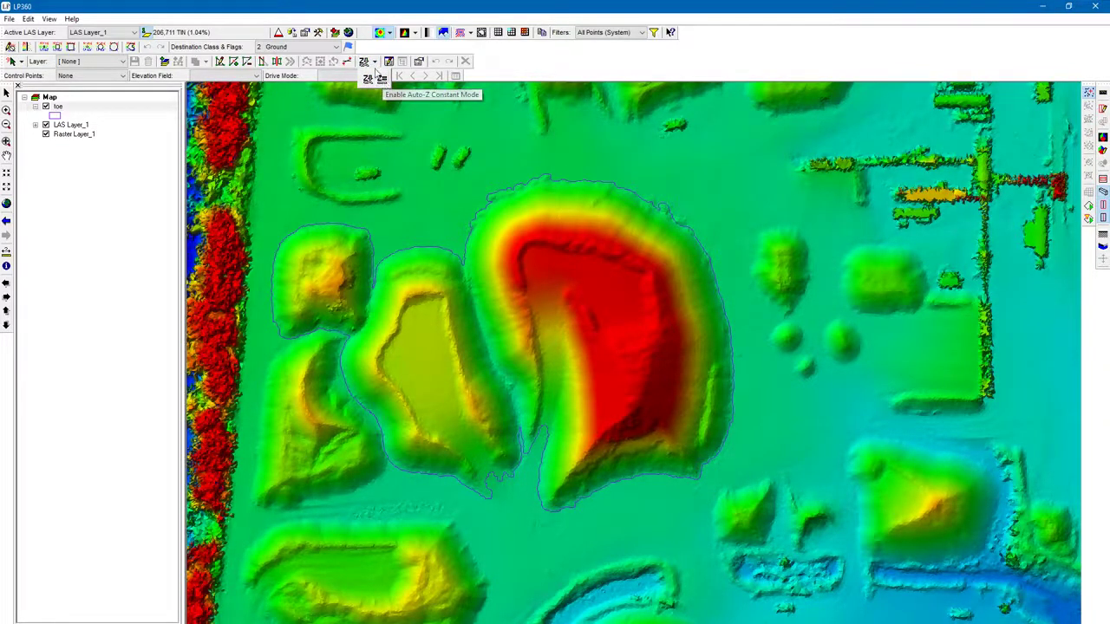
click(382, 78)
- Review the surface conflation tasks and constant Z value among the Auto Z settings in the feature edit options
click(419, 61)
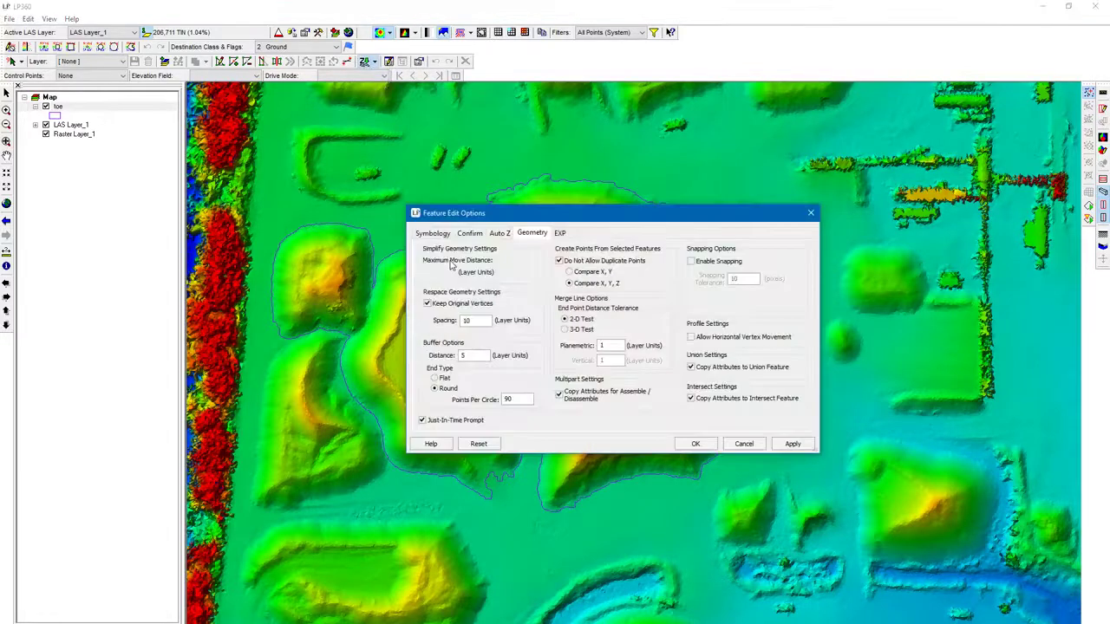
click(497, 234)
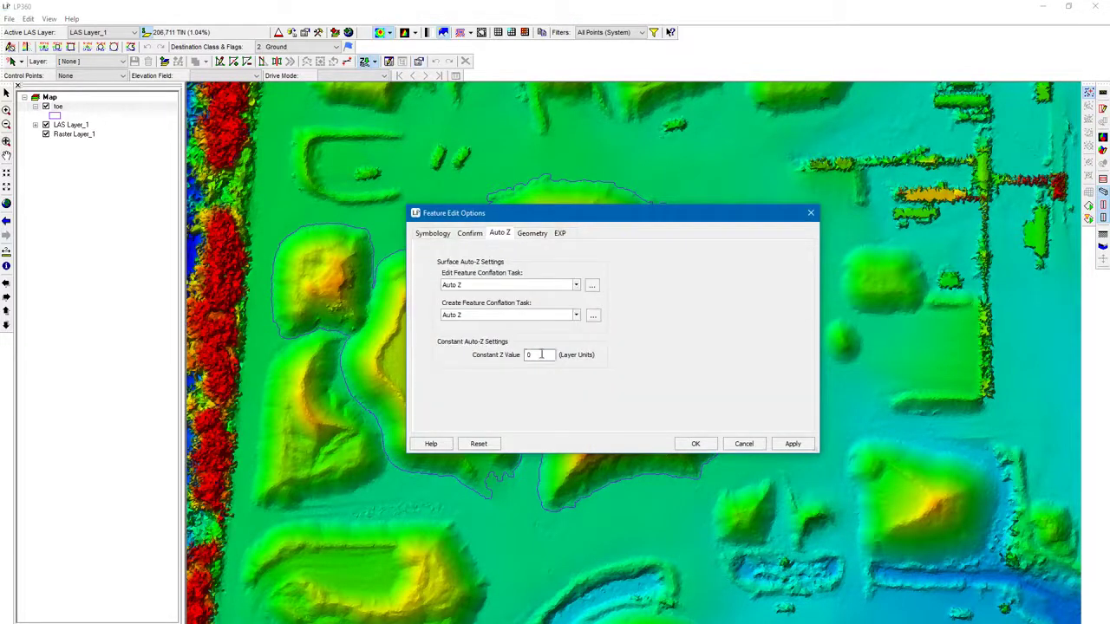
click(809, 212)
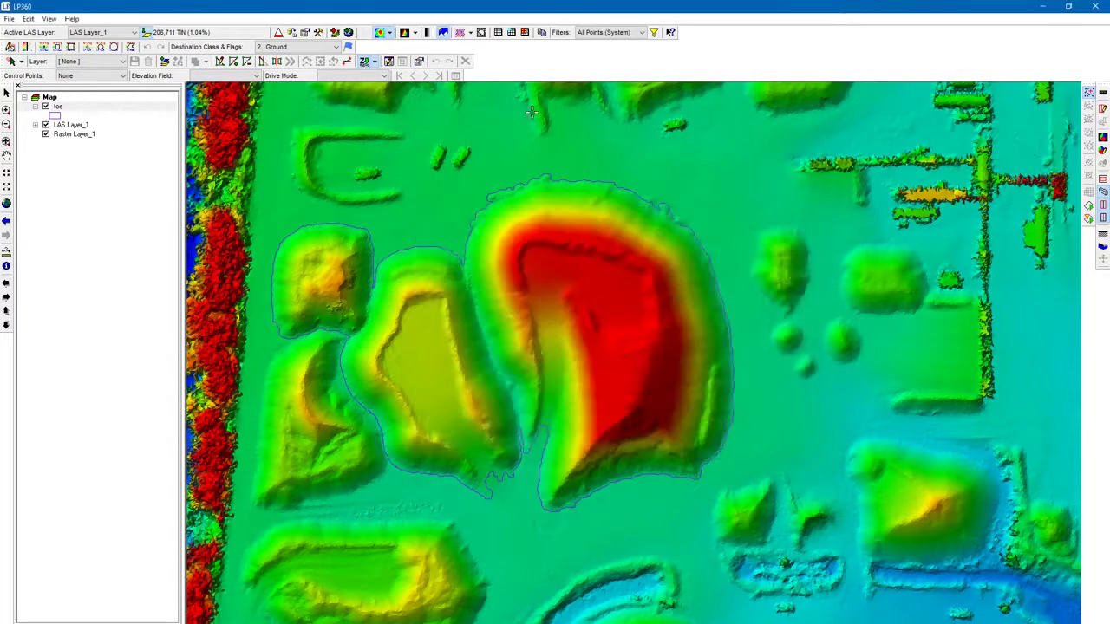
click(419, 62)
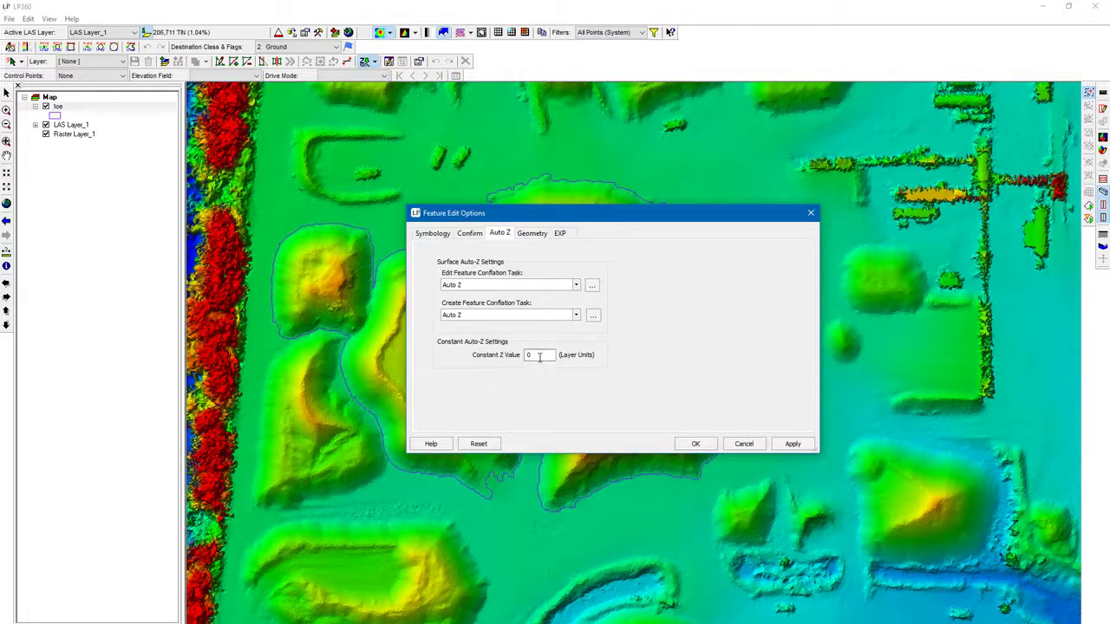
click(812, 212)
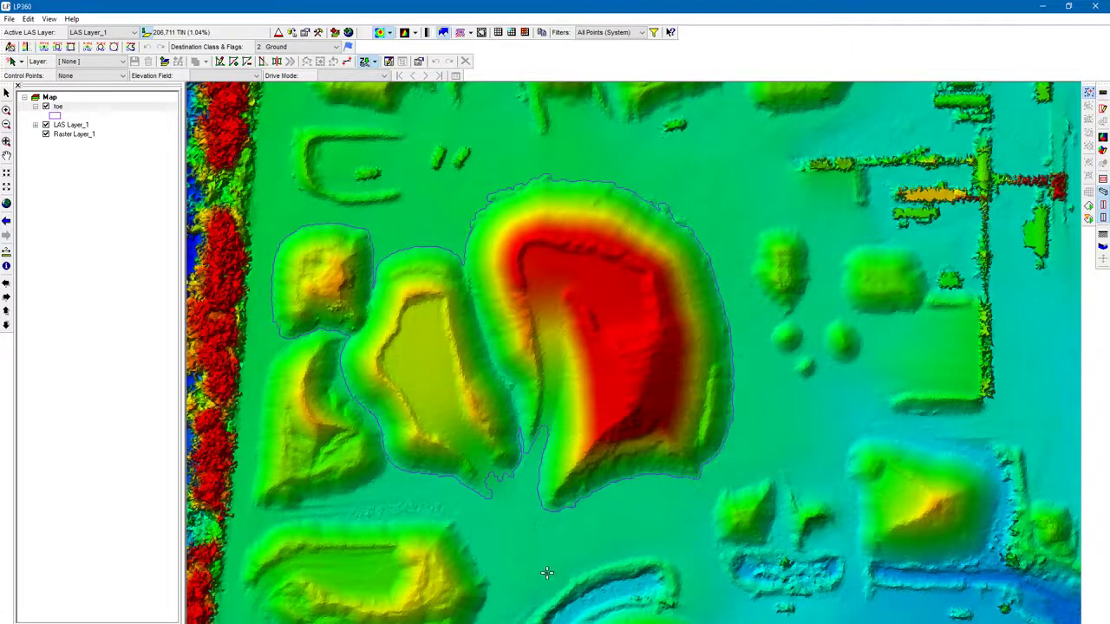
- Hide the elevation gradient display and examine the toe line against the aerial imagery around the large stockpile
scroll(503, 525, up, 2)
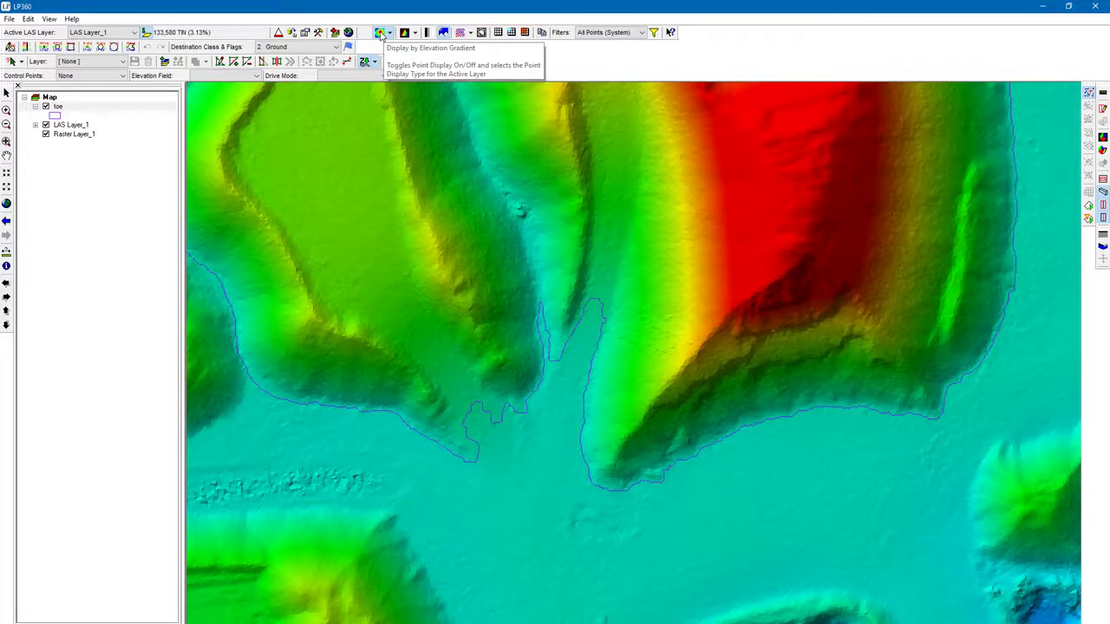
click(381, 34)
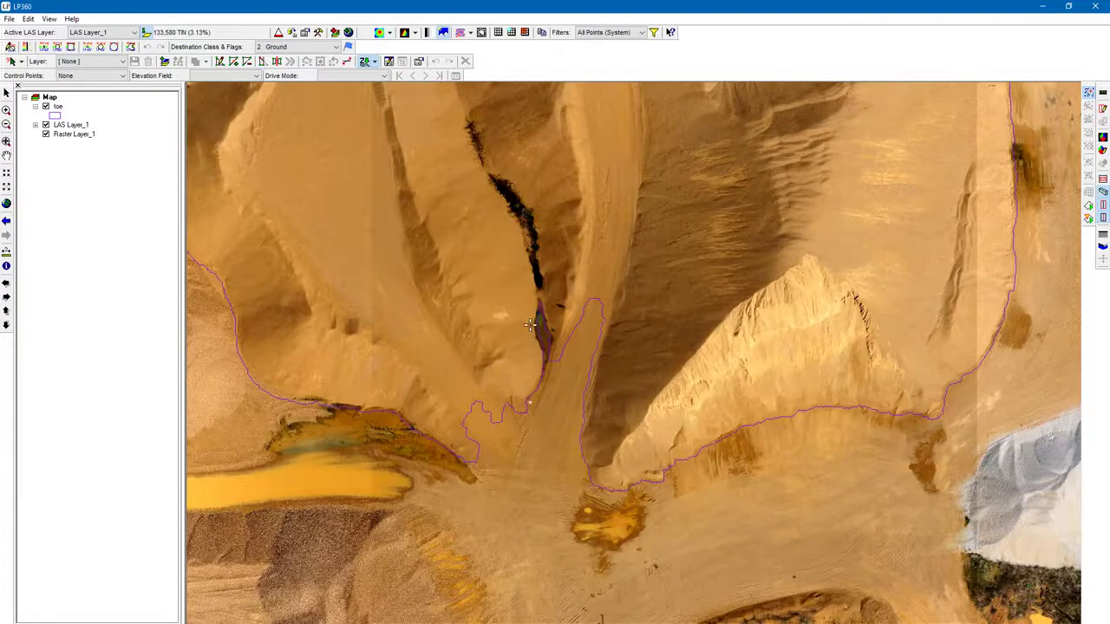
scroll(644, 196, down, 3)
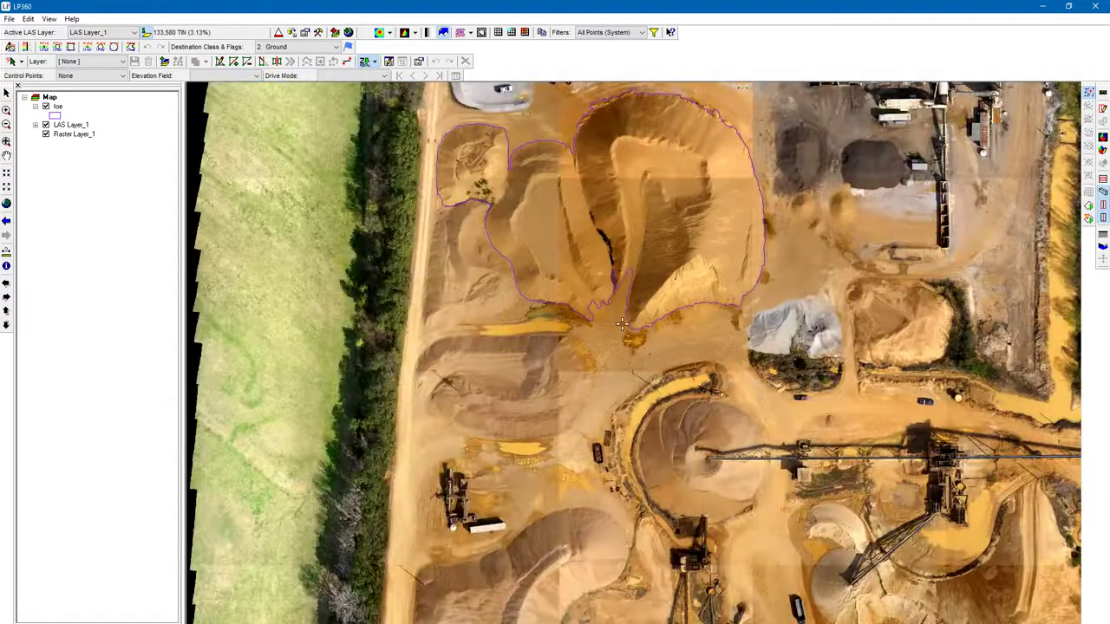
scroll(579, 208, up, 4)
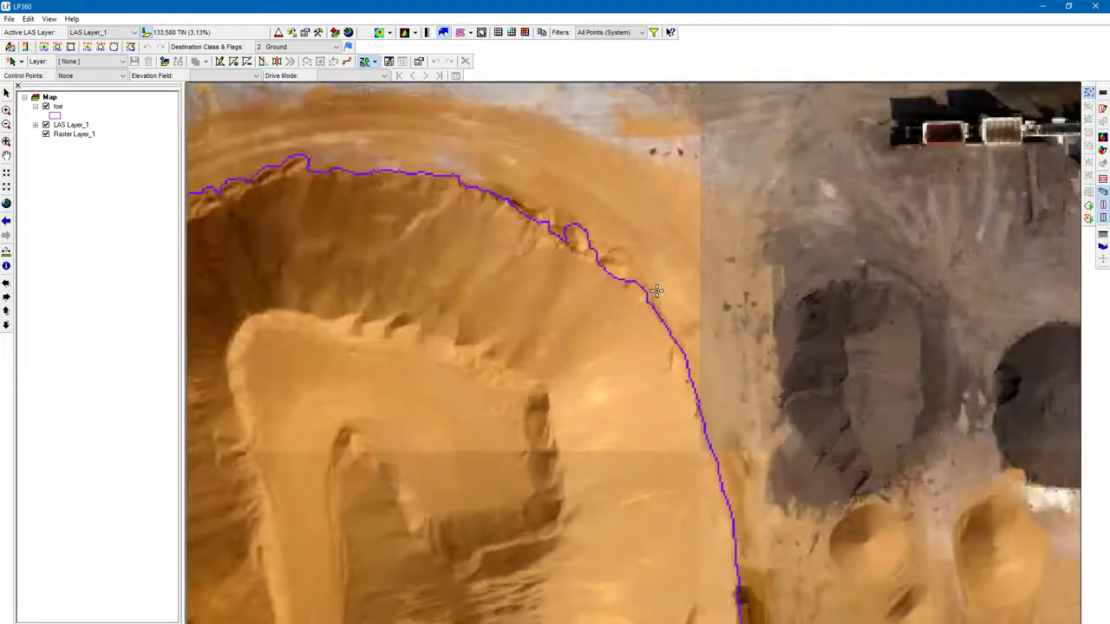
scroll(579, 208, up, 3)
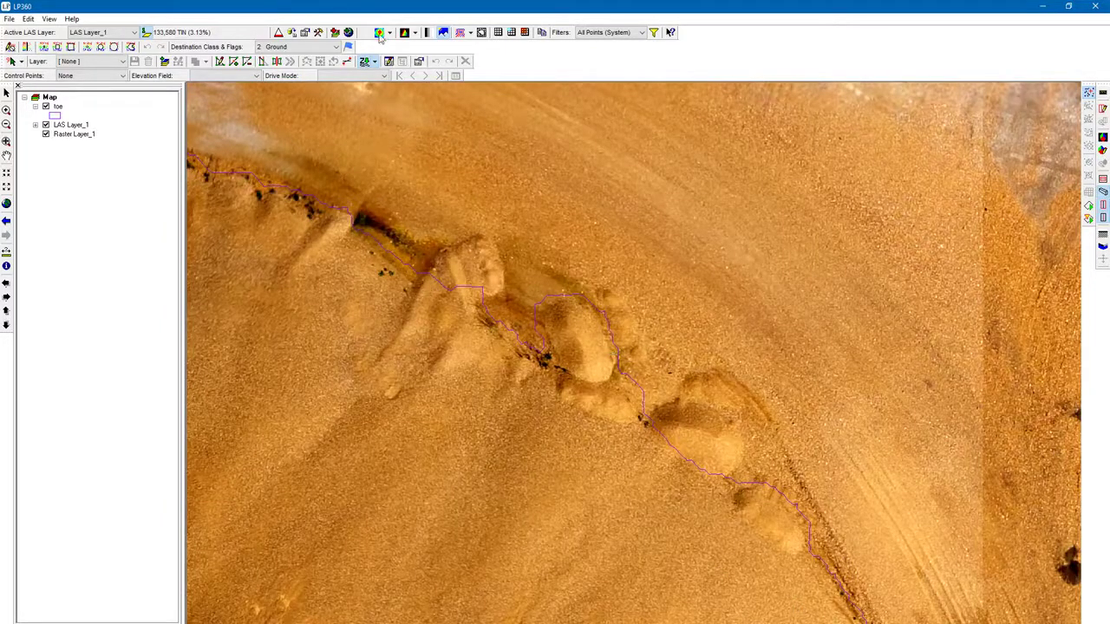
- Restore the elevation gradient display and examine the toe line along the large stockpile's northern edge
click(379, 32)
scroll(468, 312, down, 4)
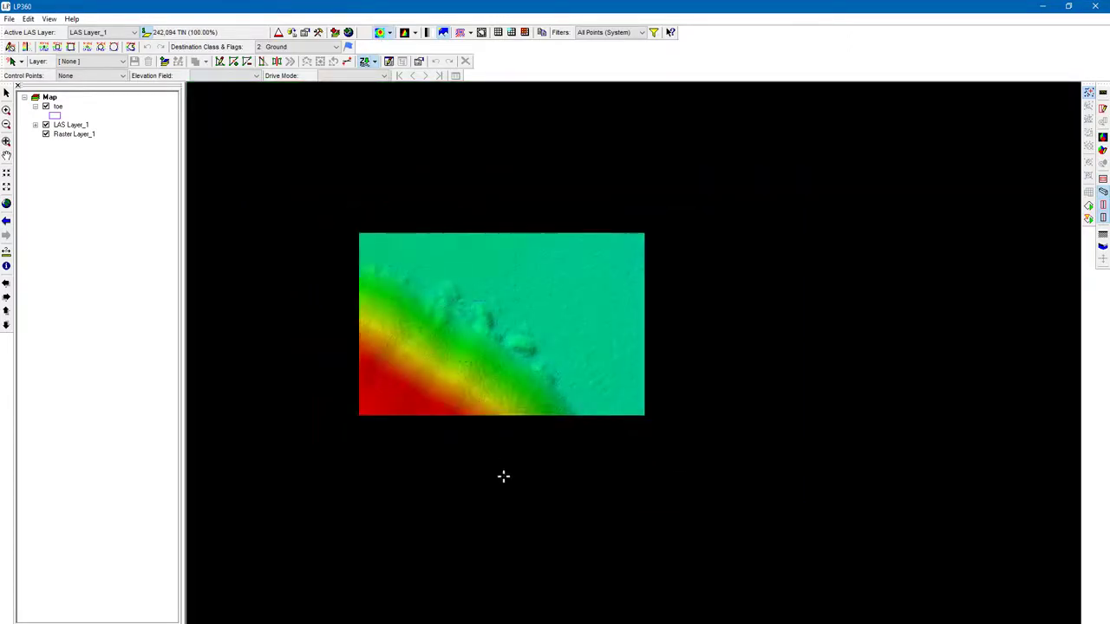
scroll(401, 425, up, 5)
scroll(540, 312, up, 2)
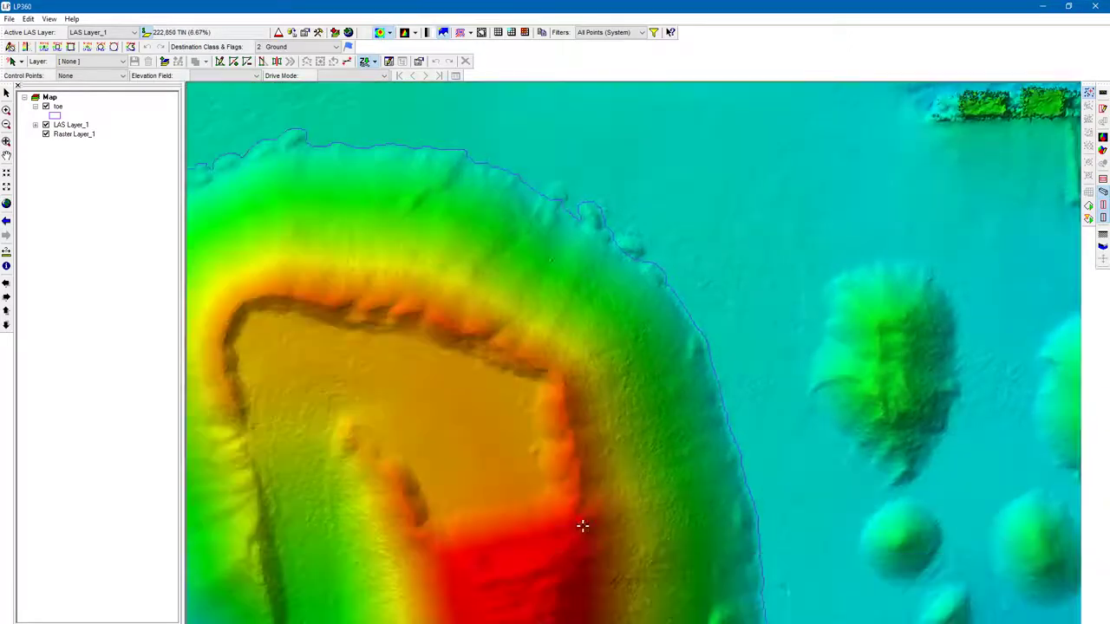
drag(550, 361, 652, 224)
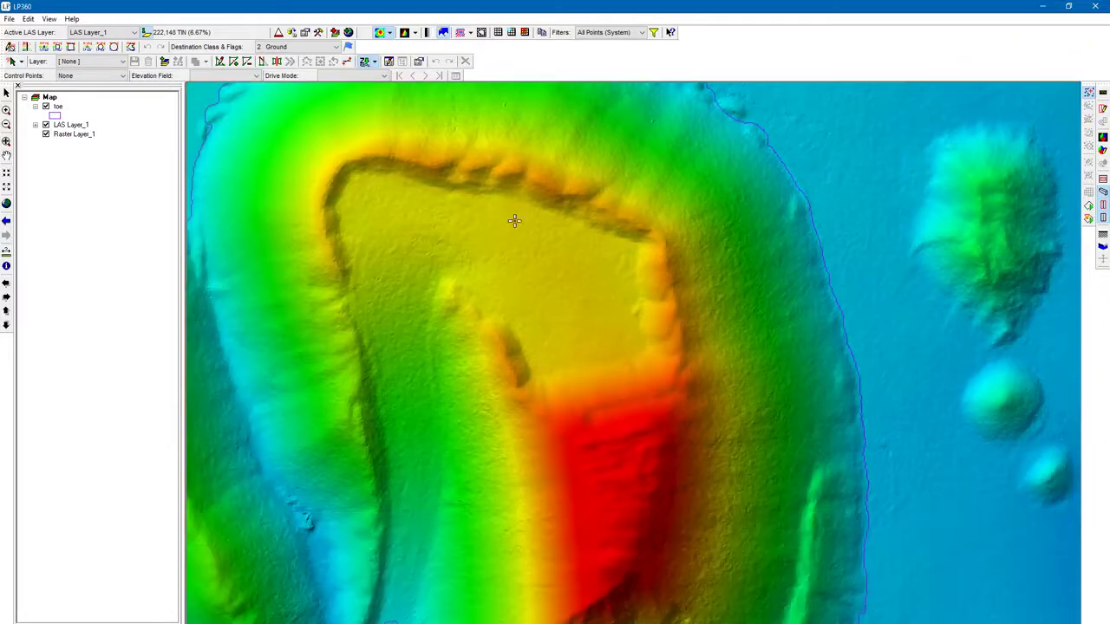
drag(521, 230, 528, 436)
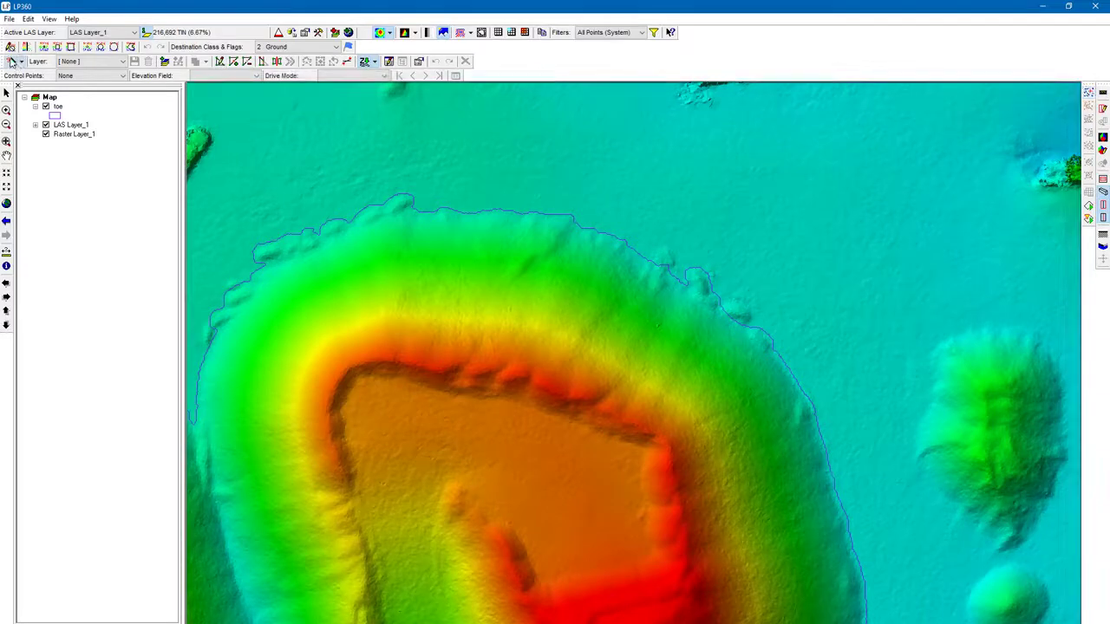
- Select the toe polygon at the large stockpile's northern edge with the Select/Edit Features tool
click(11, 62)
click(21, 64)
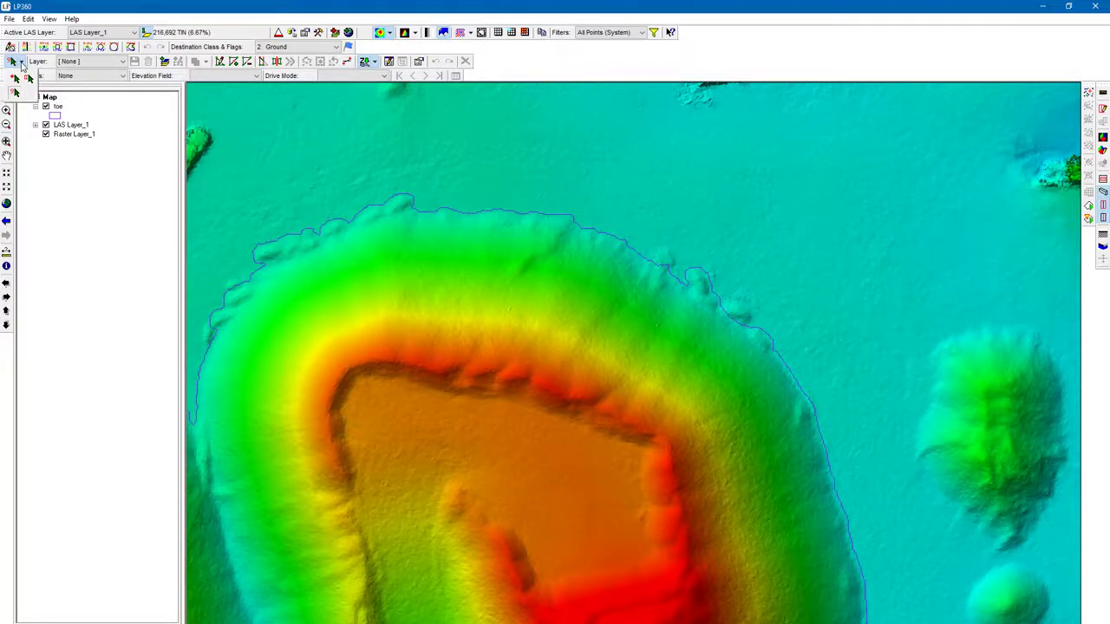
click(15, 78)
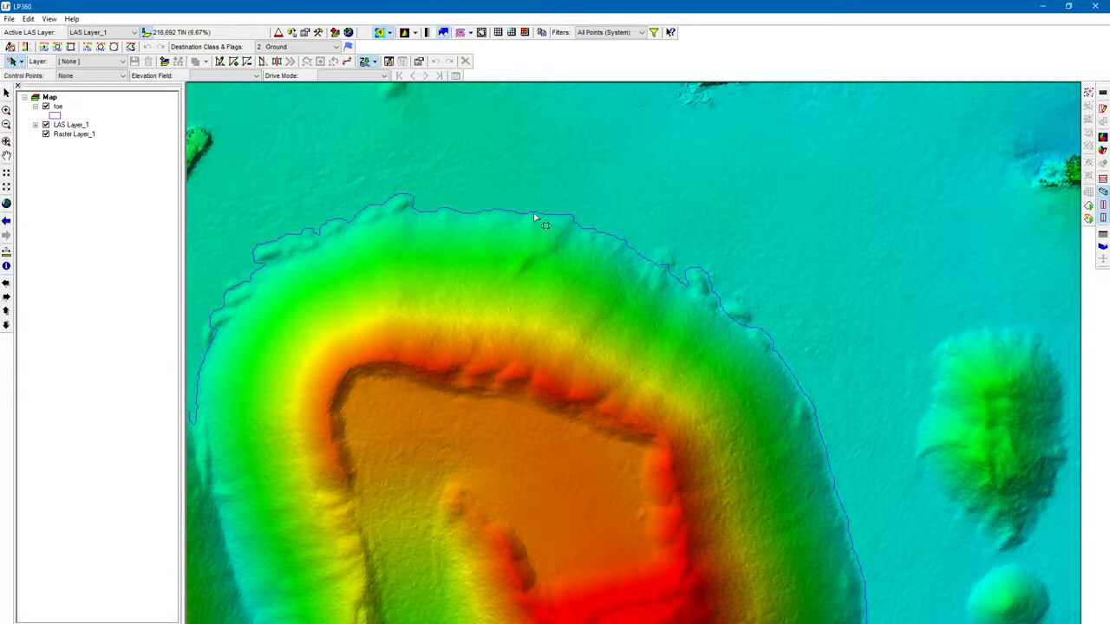
click(534, 214)
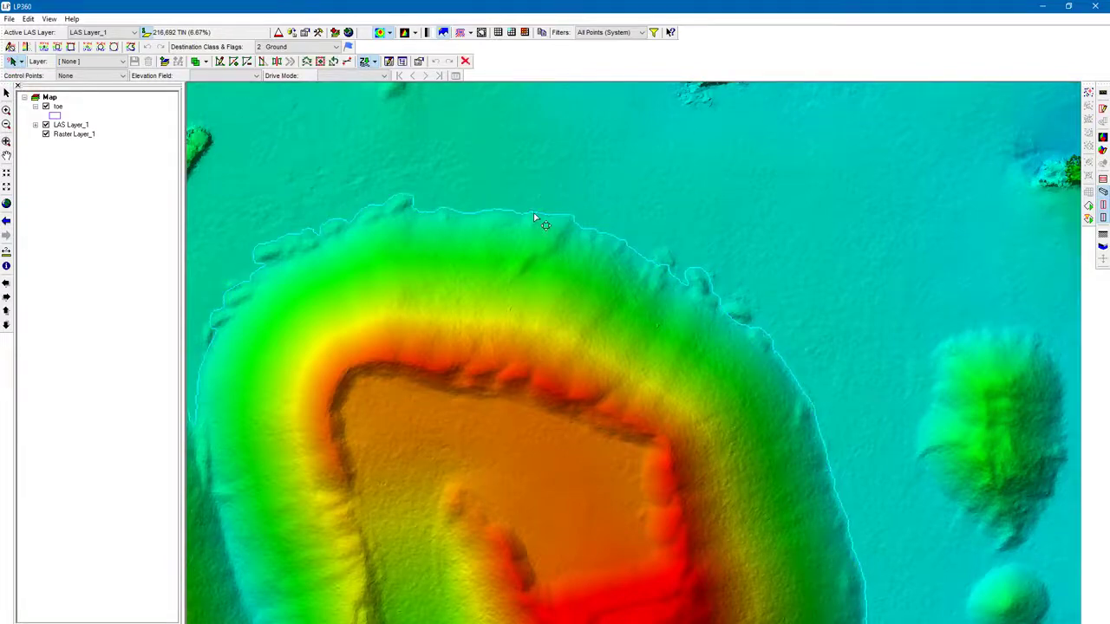
- Clear the selection and reselect the toe polygon with a rectangle across its northern edge
click(22, 64)
click(480, 155)
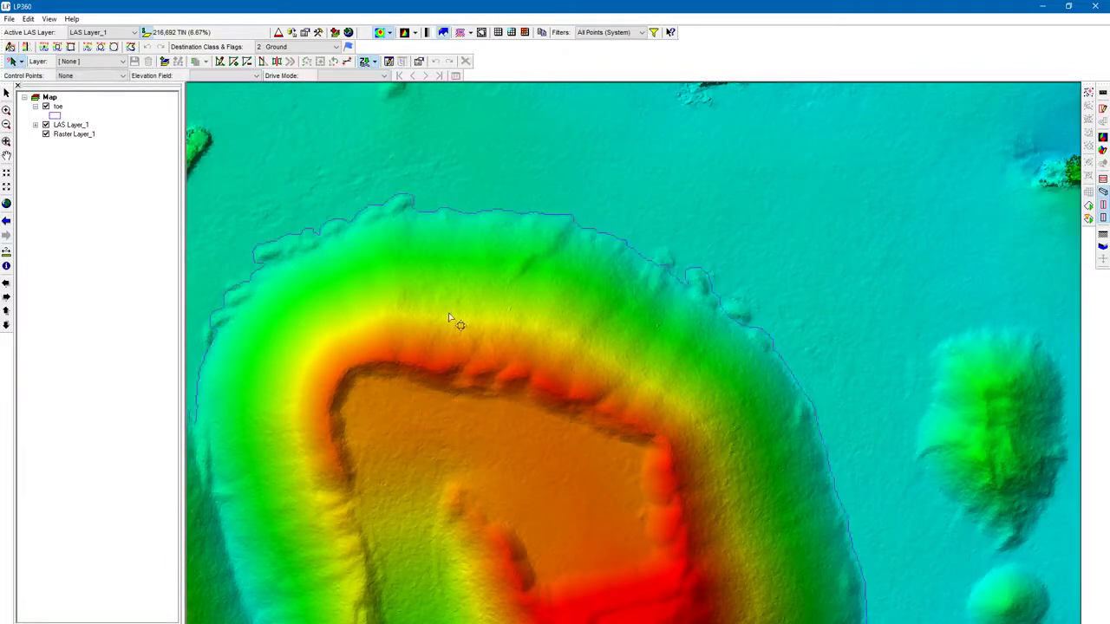
mouse_move(445, 320)
mouse_down()
mouse_move(412, 315)
mouse_move(388, 129)
mouse_move(508, 163)
mouse_up()
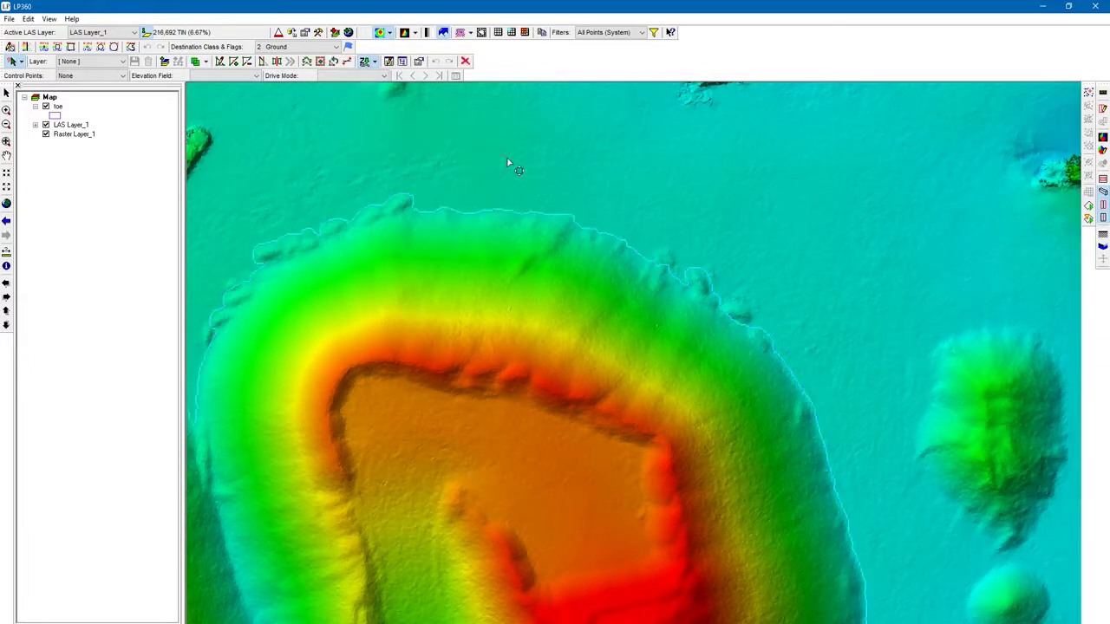
- Select the toe feature by outlining a many-sided selection polygon across the large stockpile's northern and northeastern edge
click(23, 63)
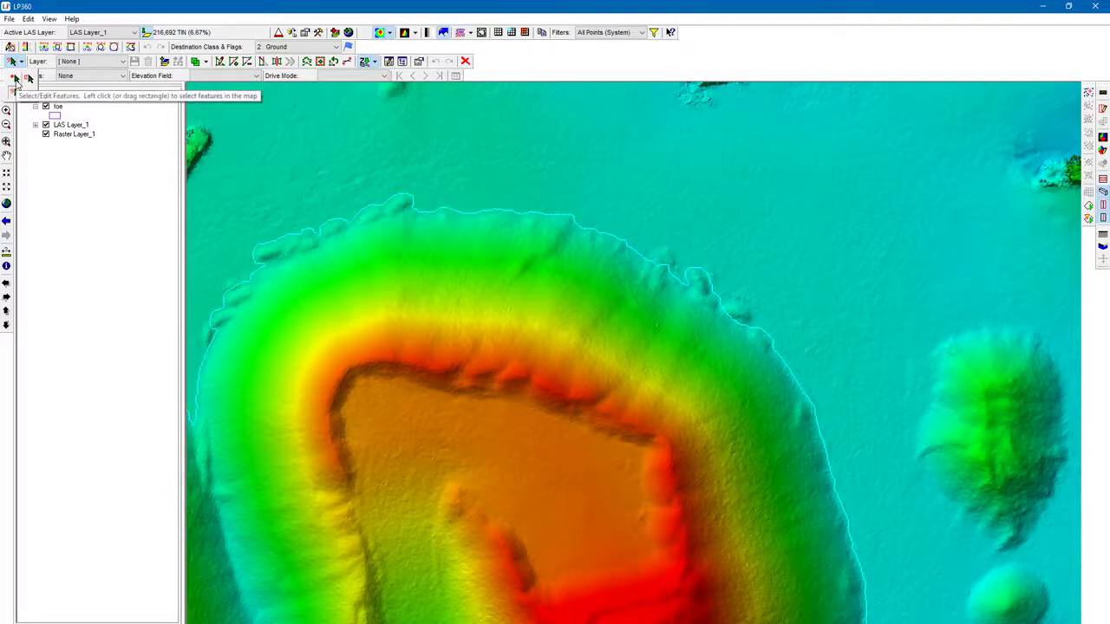
click(16, 80)
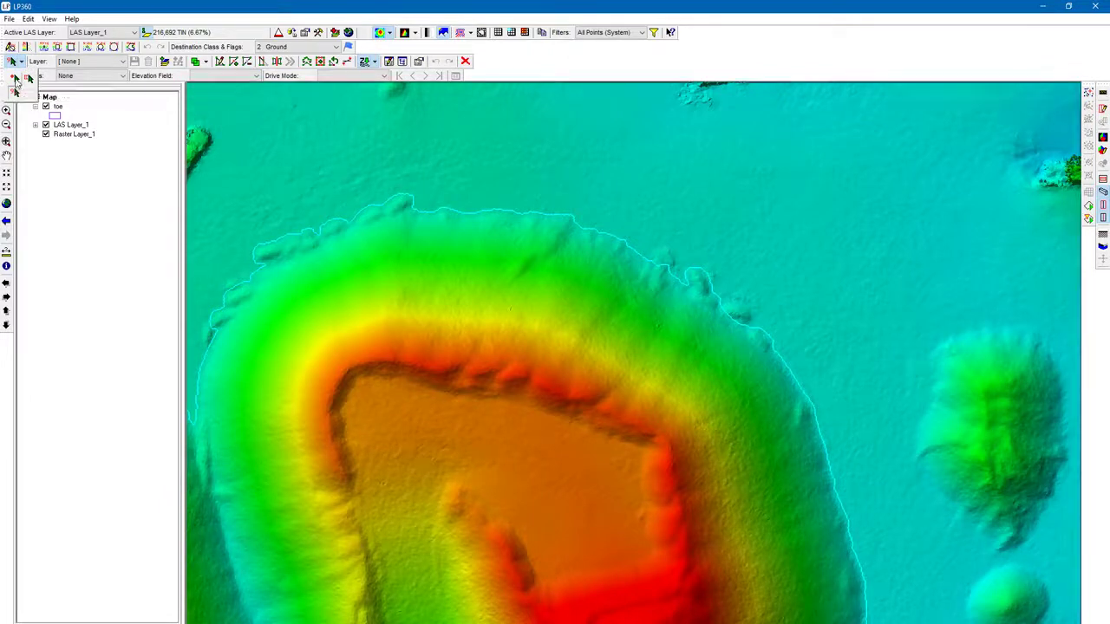
drag(310, 161, 510, 362)
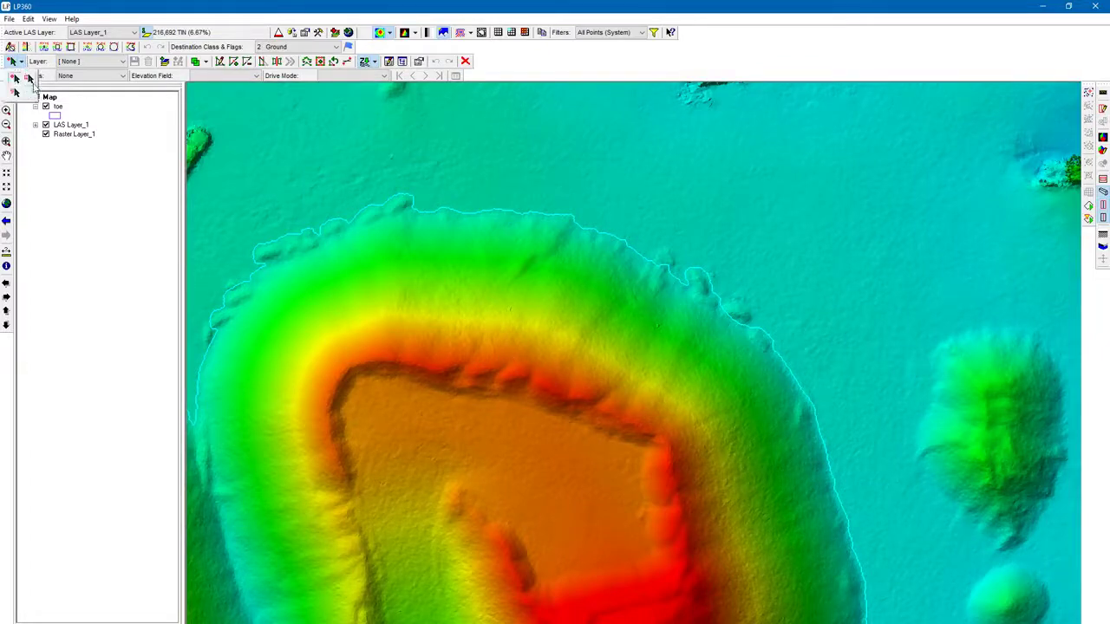
click(379, 290)
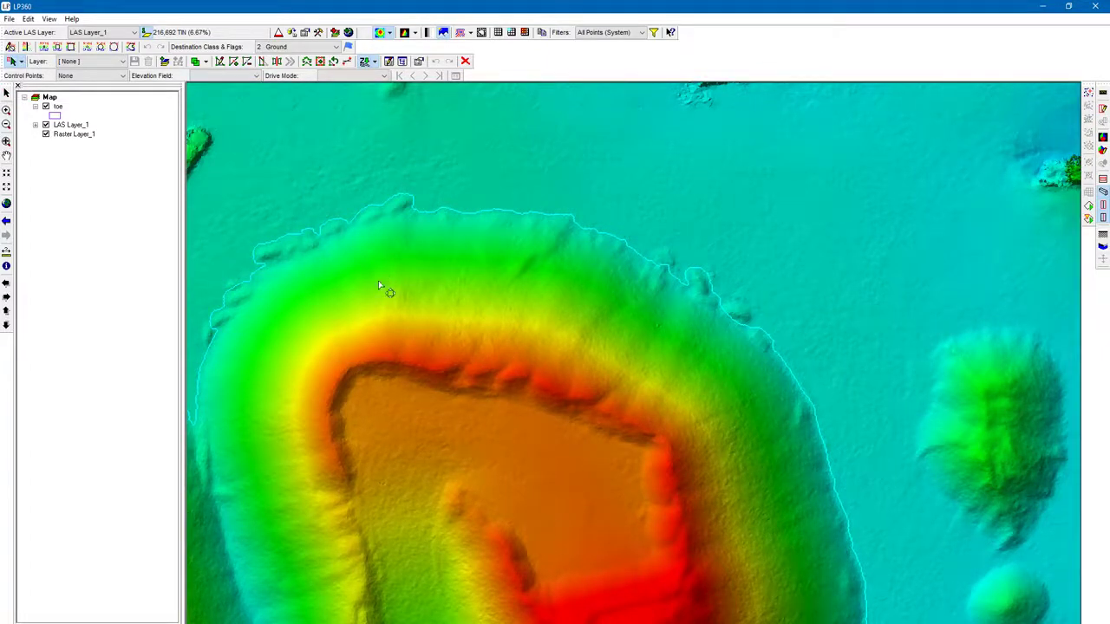
click(427, 312)
click(348, 166)
click(390, 136)
click(509, 130)
click(616, 143)
click(744, 189)
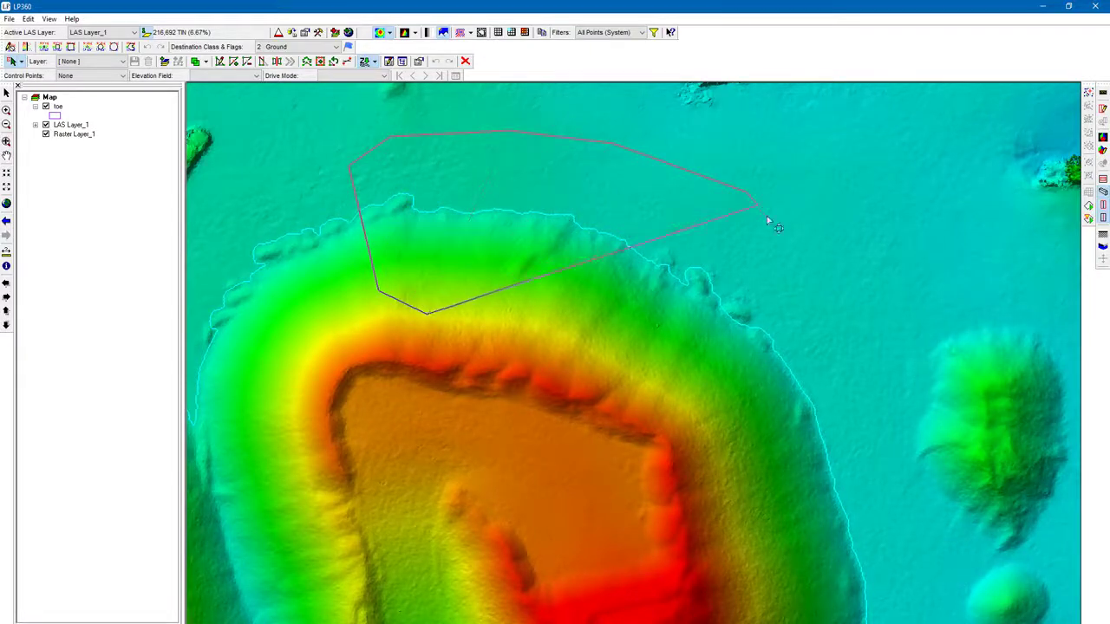
click(798, 258)
click(750, 368)
click(681, 410)
double_click(491, 430)
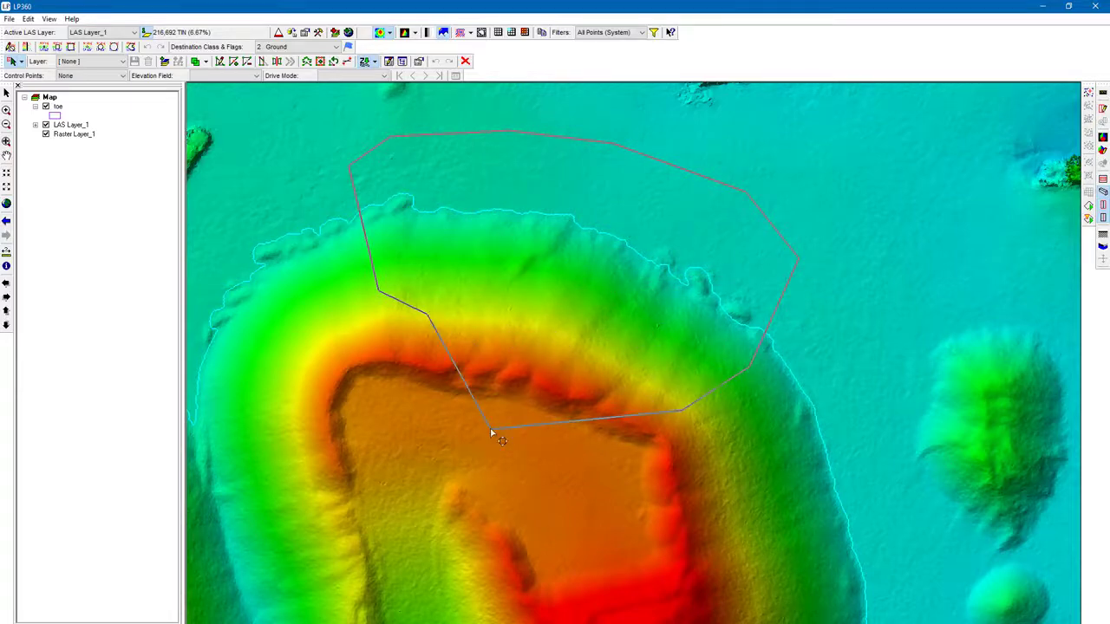
- Activate Select/Edit Vertices on the selected toe polygon and examine its vertices along the large stockpile's northern edge
click(12, 62)
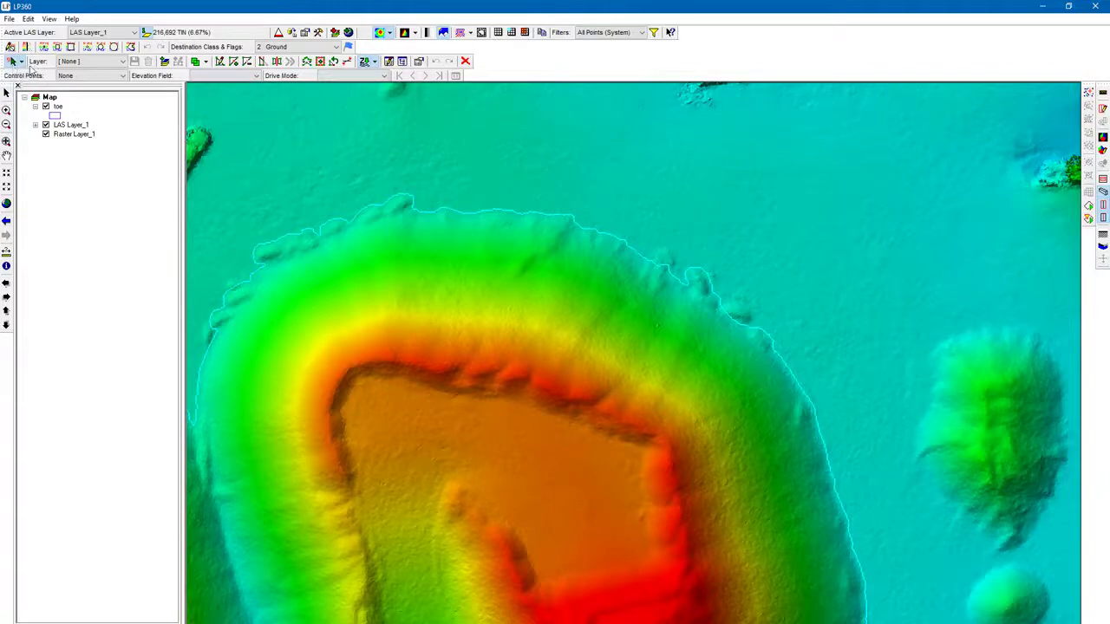
scroll(404, 414, down, 3)
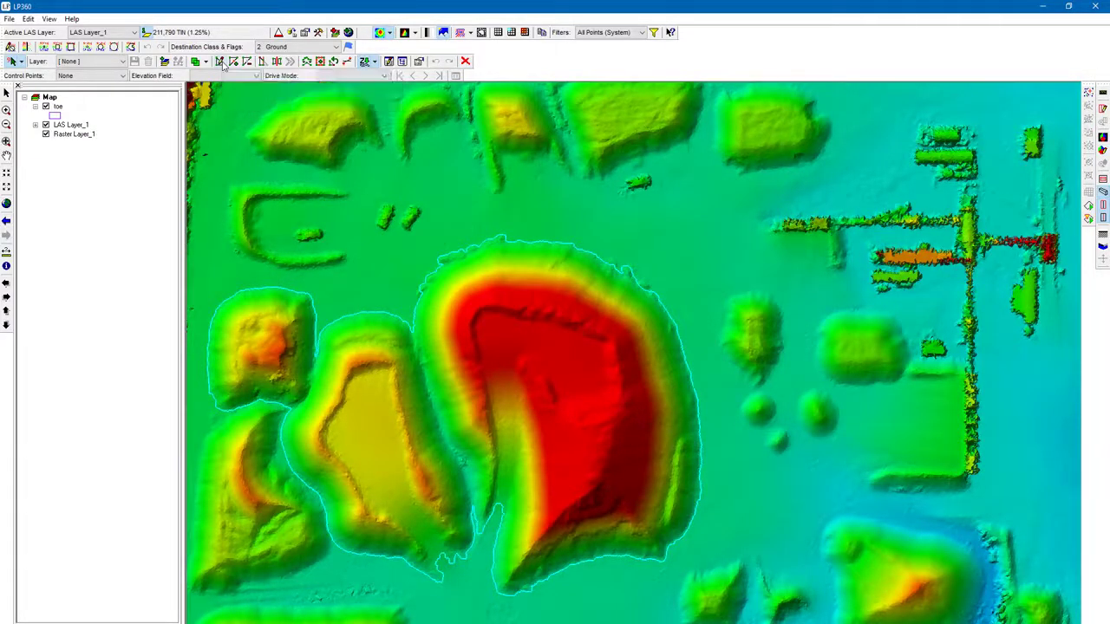
click(224, 67)
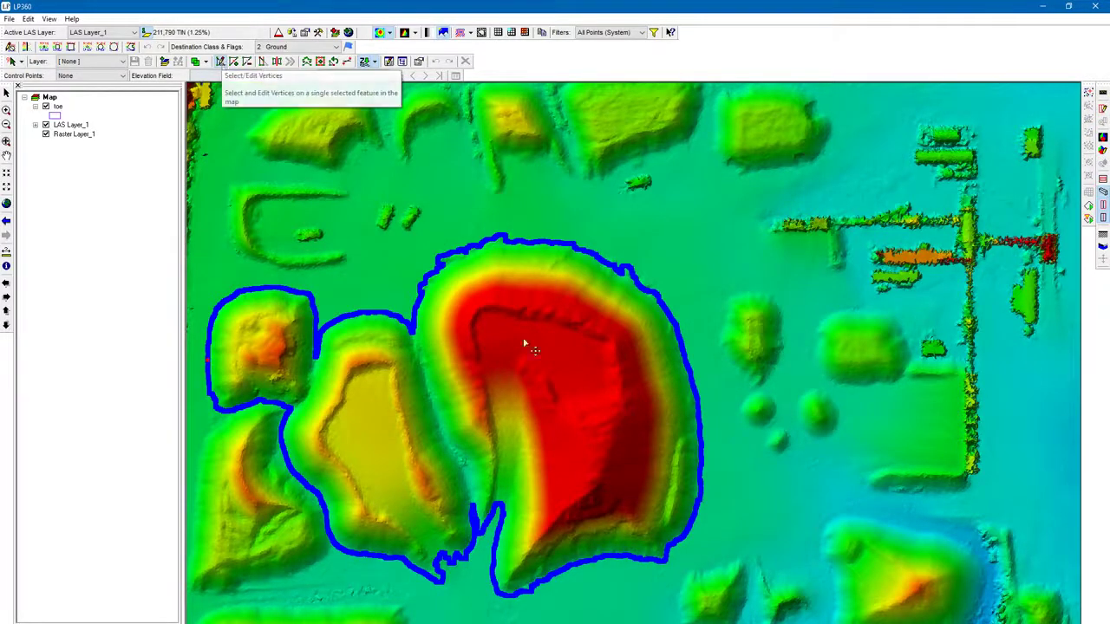
scroll(585, 214, up, 3)
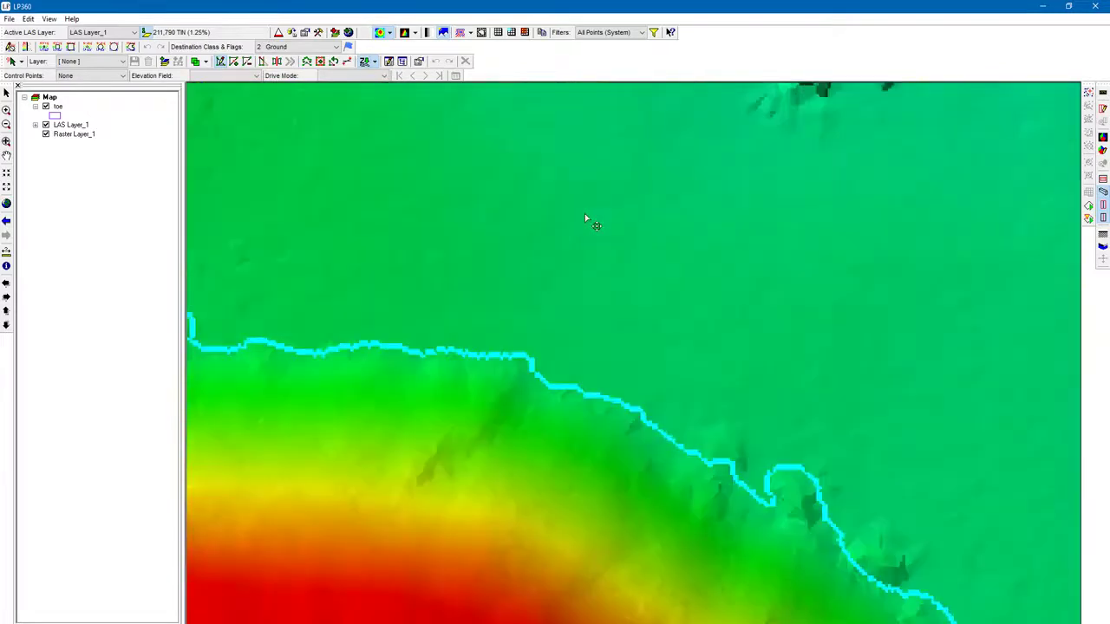
scroll(503, 362, up, 2)
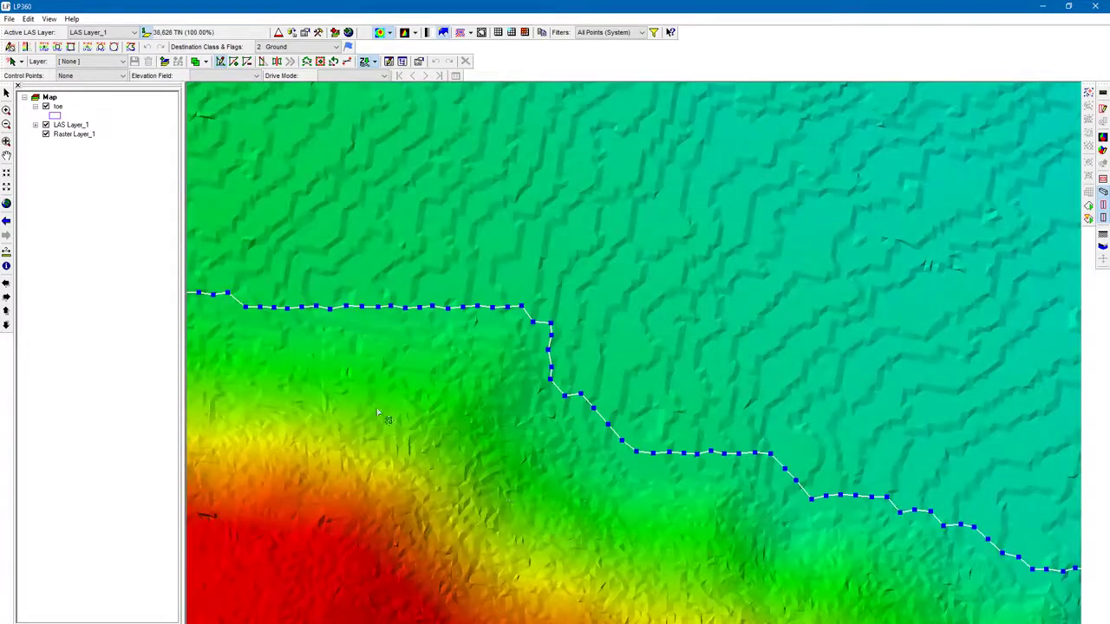
scroll(402, 491, down, 2)
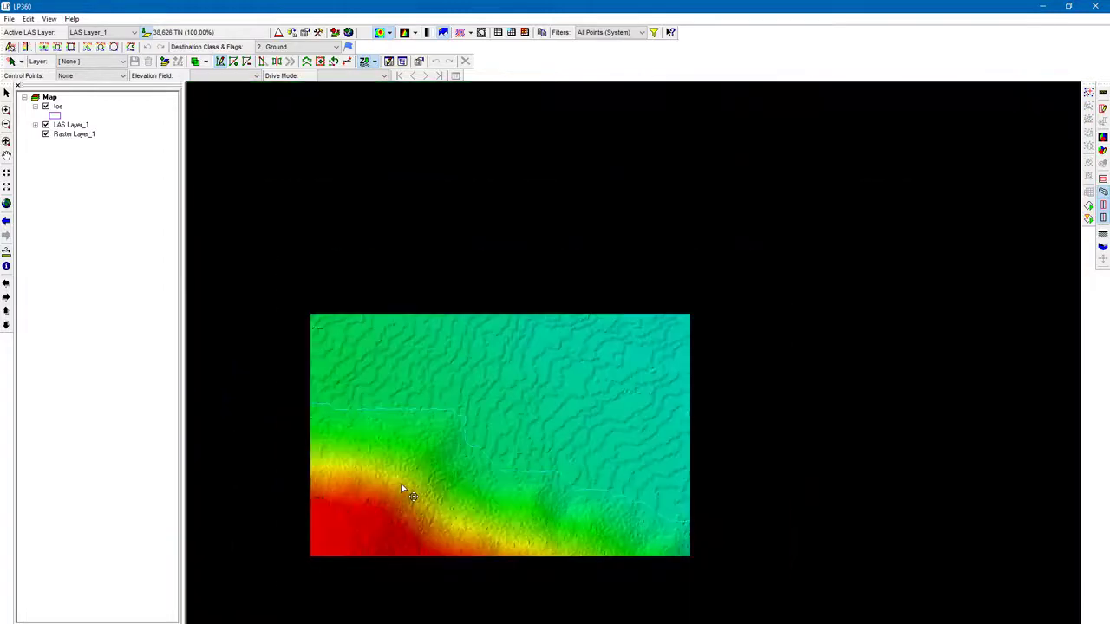
scroll(401, 490, up, 2)
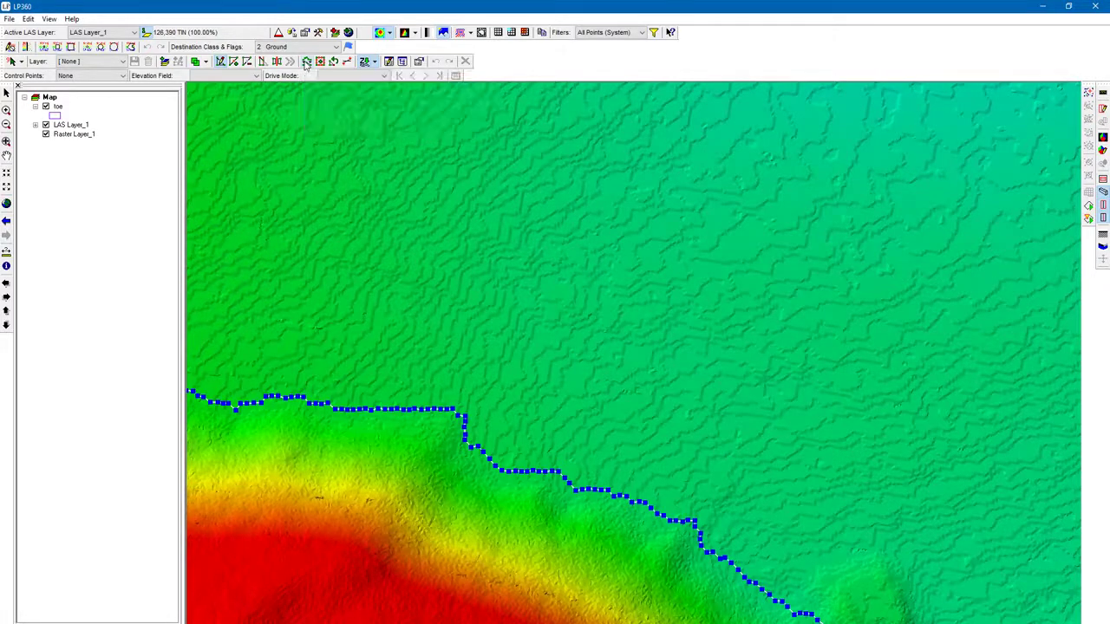
scroll(316, 432, down, 3)
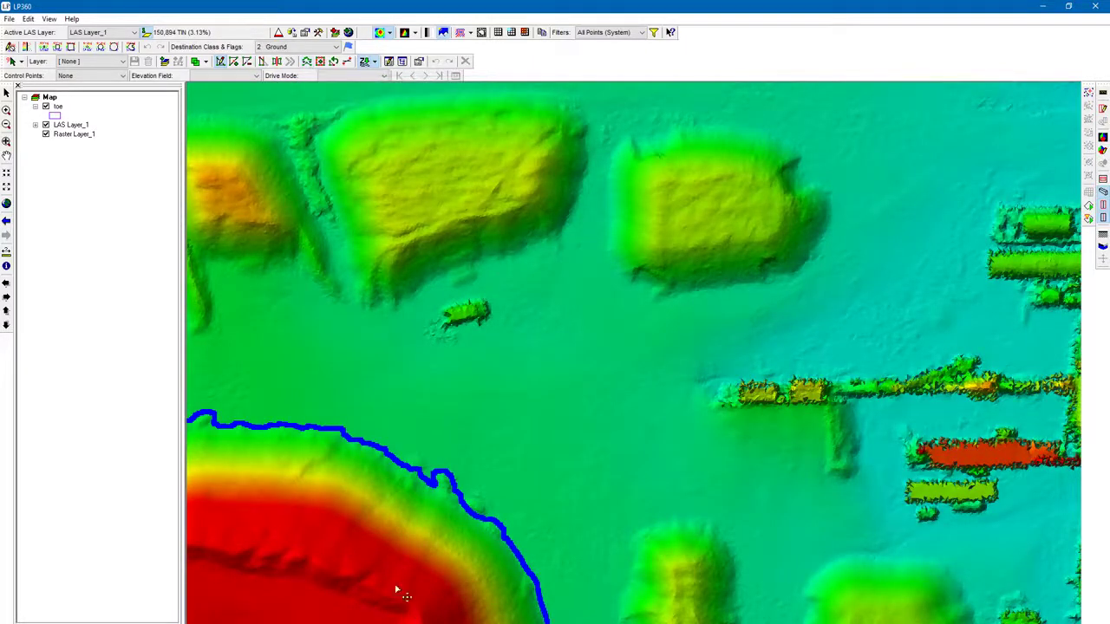
- Move two adjacent vertices on the toe polygon's northern edge outward, away from the stockpile, to form a box-shaped bump
middle_drag(330, 575, 448, 441)
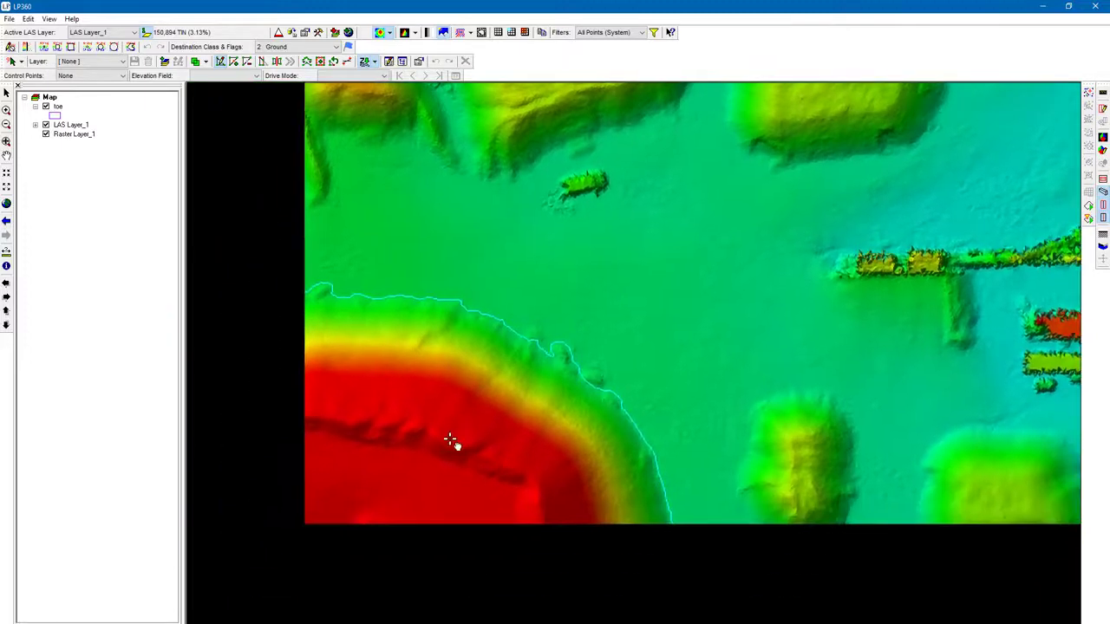
scroll(389, 230, up, 3)
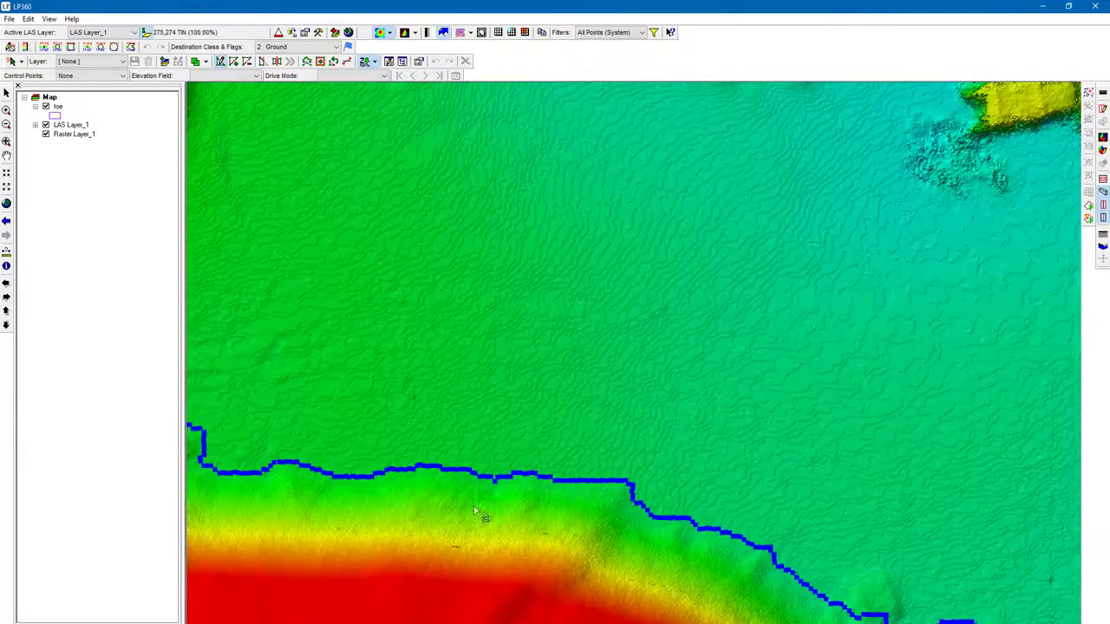
scroll(632, 599, up, 2)
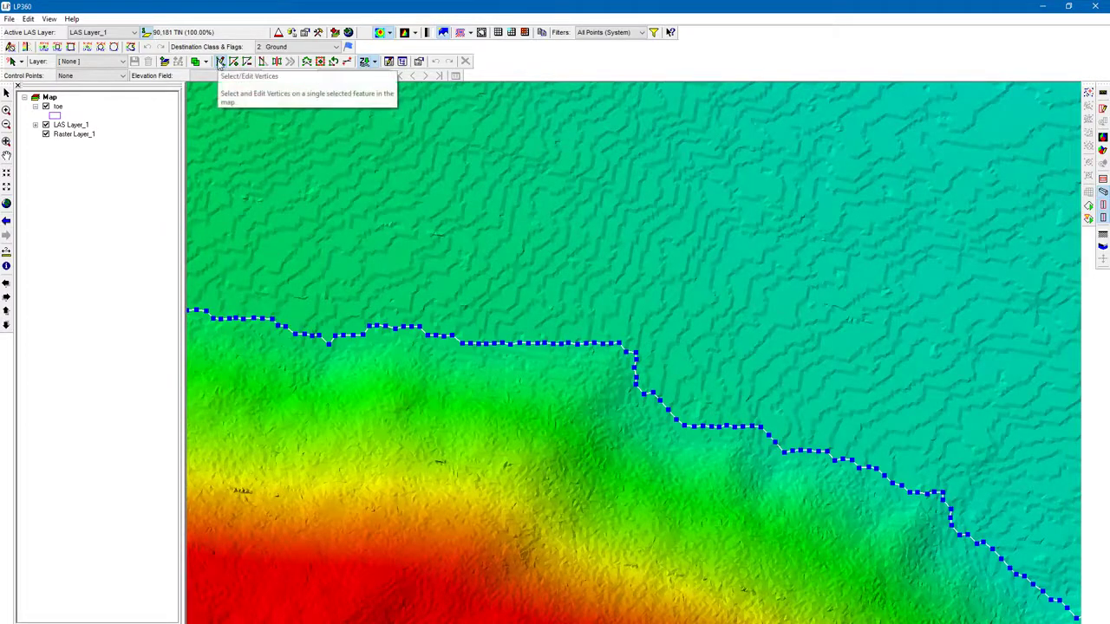
click(223, 64)
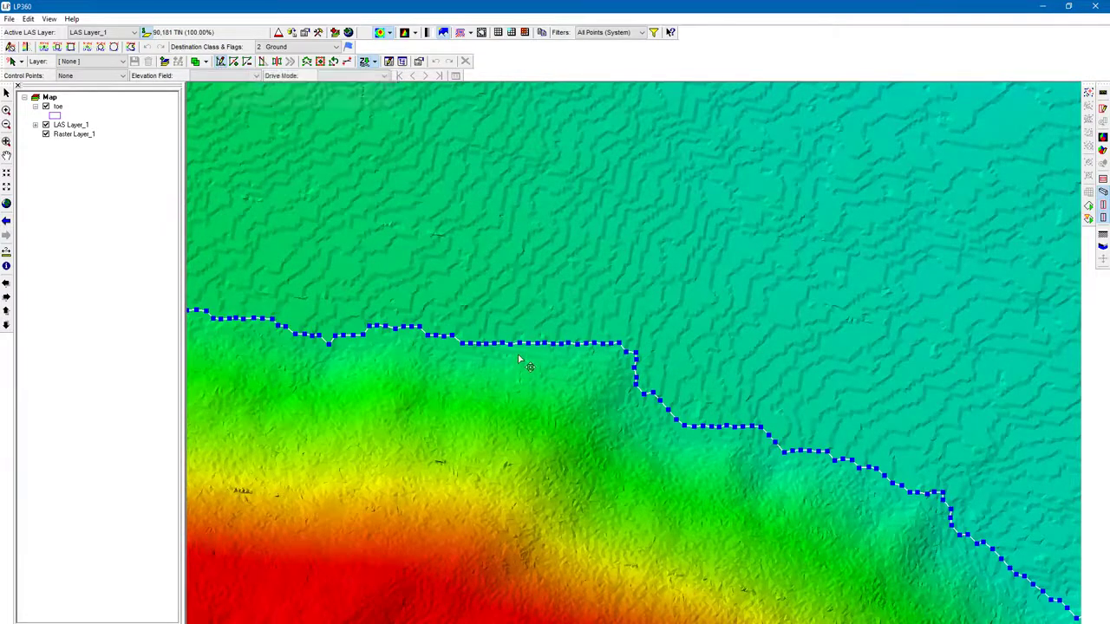
scroll(525, 345, up, 2)
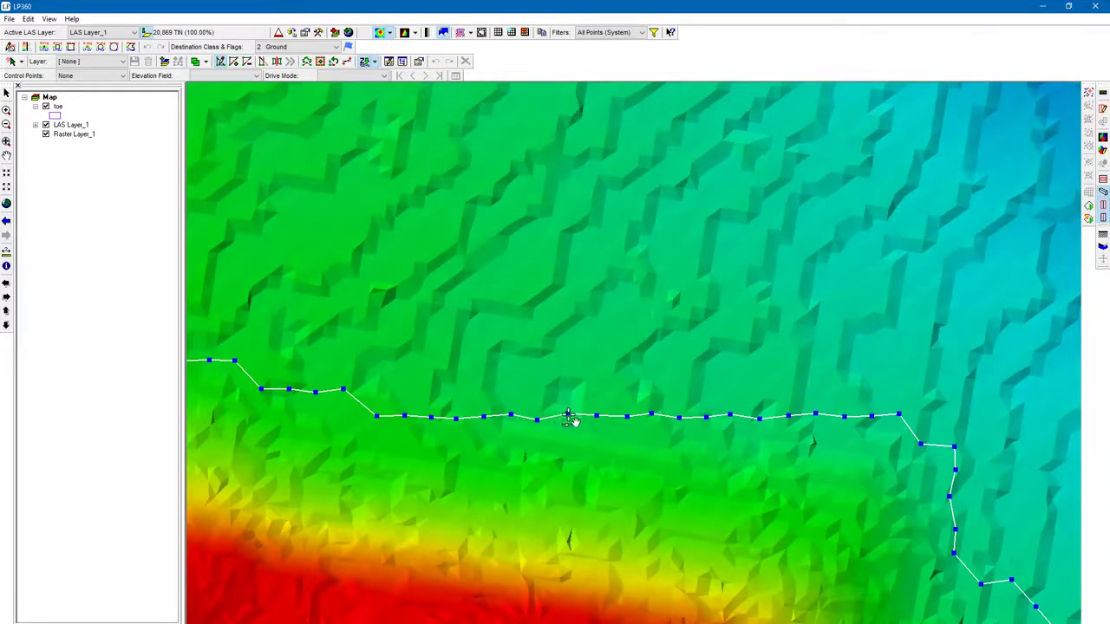
drag(569, 415, 565, 324)
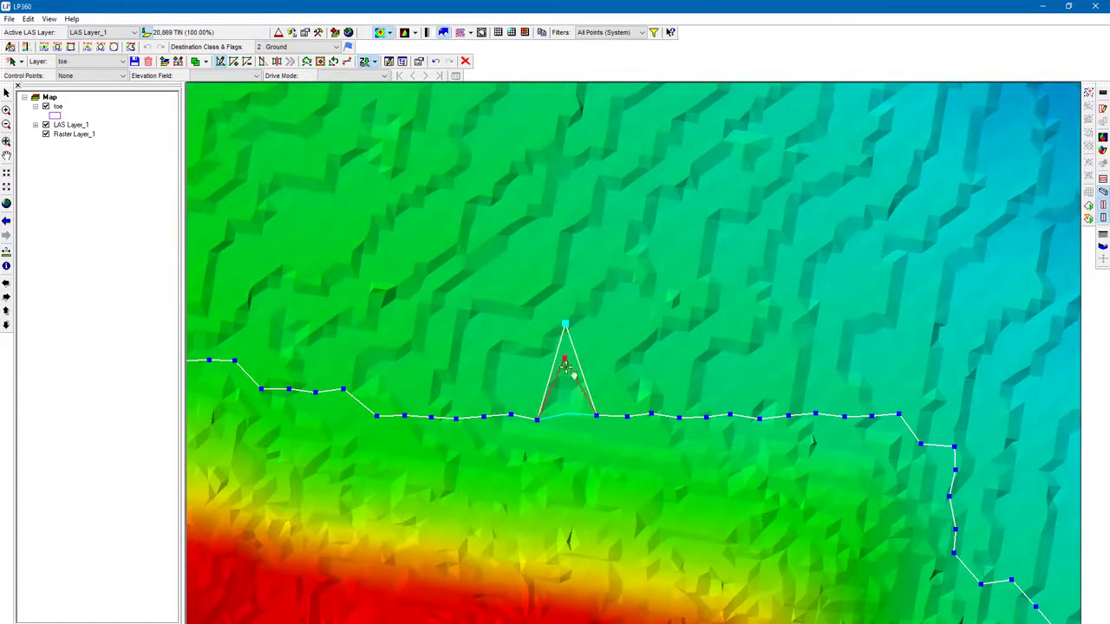
drag(570, 410, 570, 413)
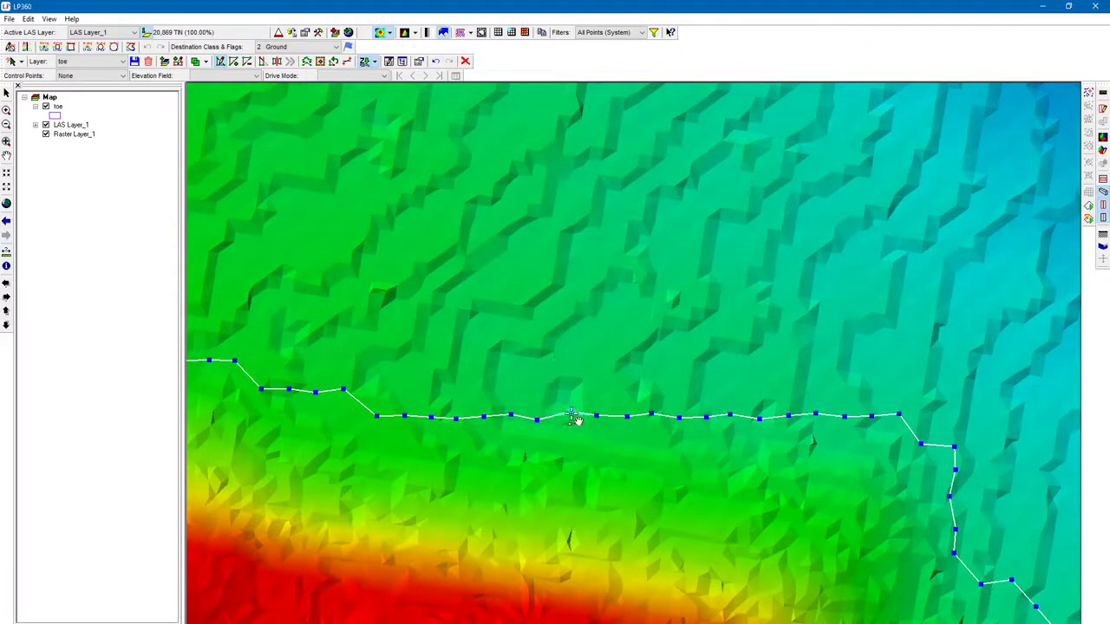
drag(571, 413, 556, 327)
drag(598, 417, 630, 327)
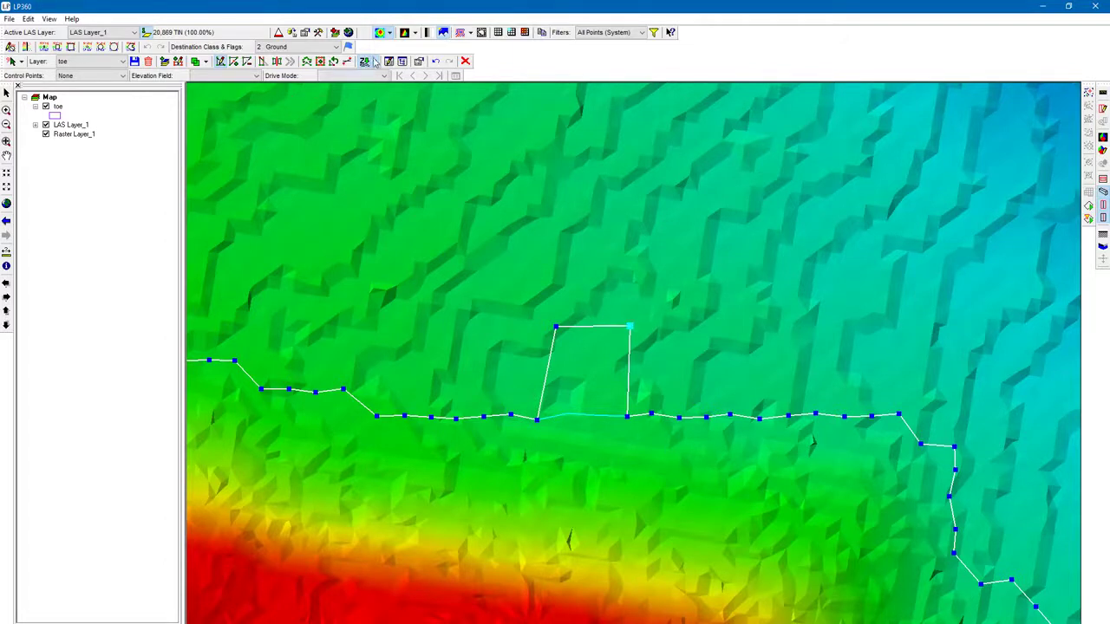
click(471, 293)
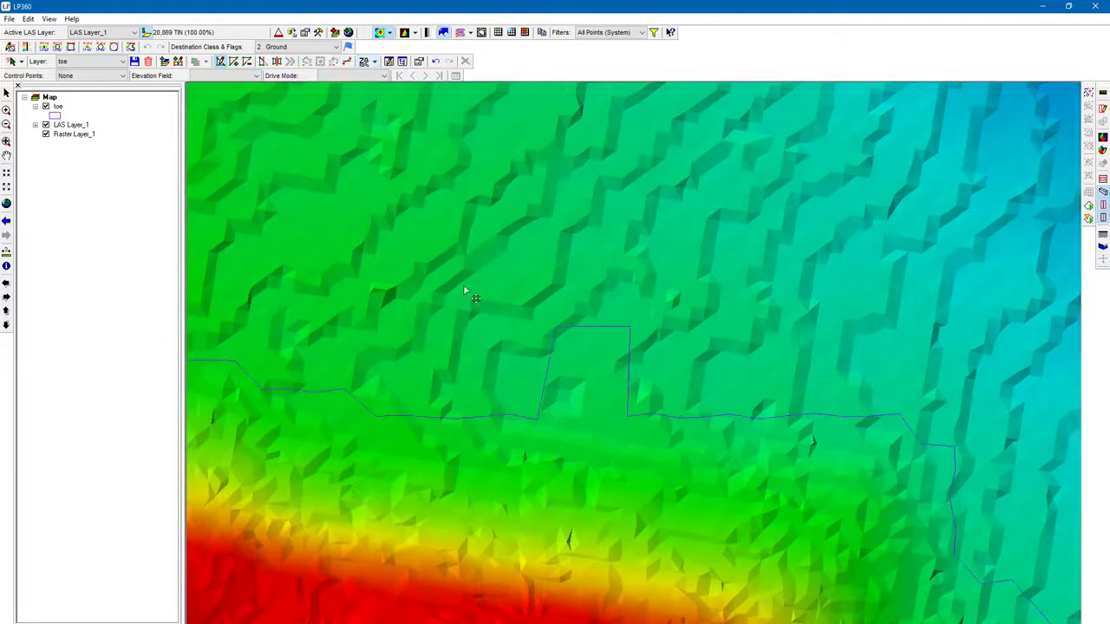
- Reselect the toe polygon for vertex editing and stretch one vertex just east of the bump southwest into the stockpile as a narrow spike
click(551, 353)
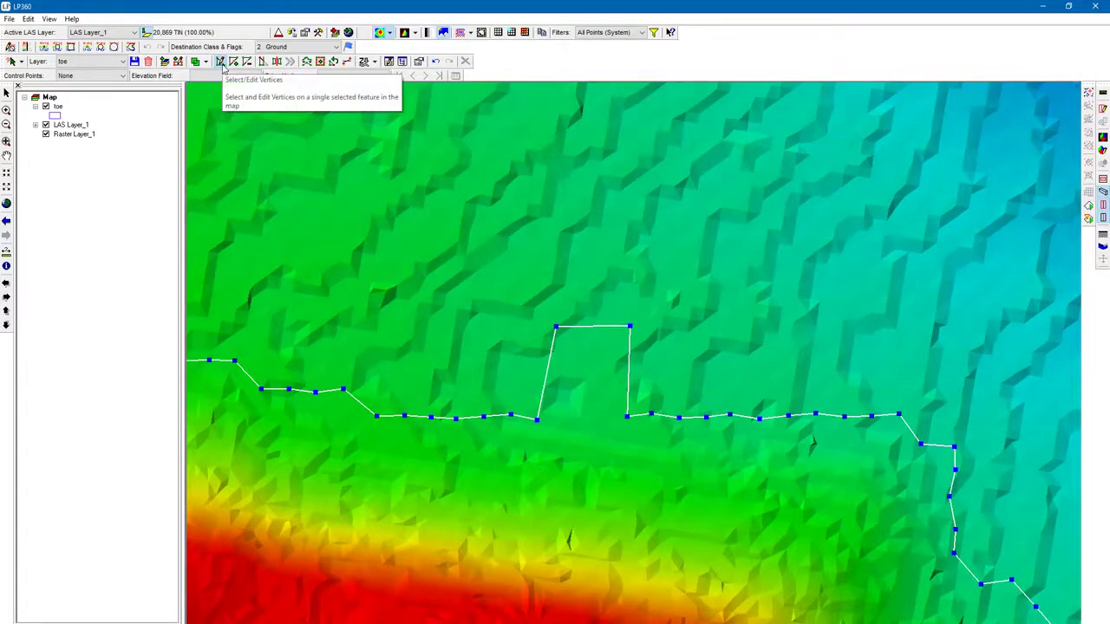
click(222, 64)
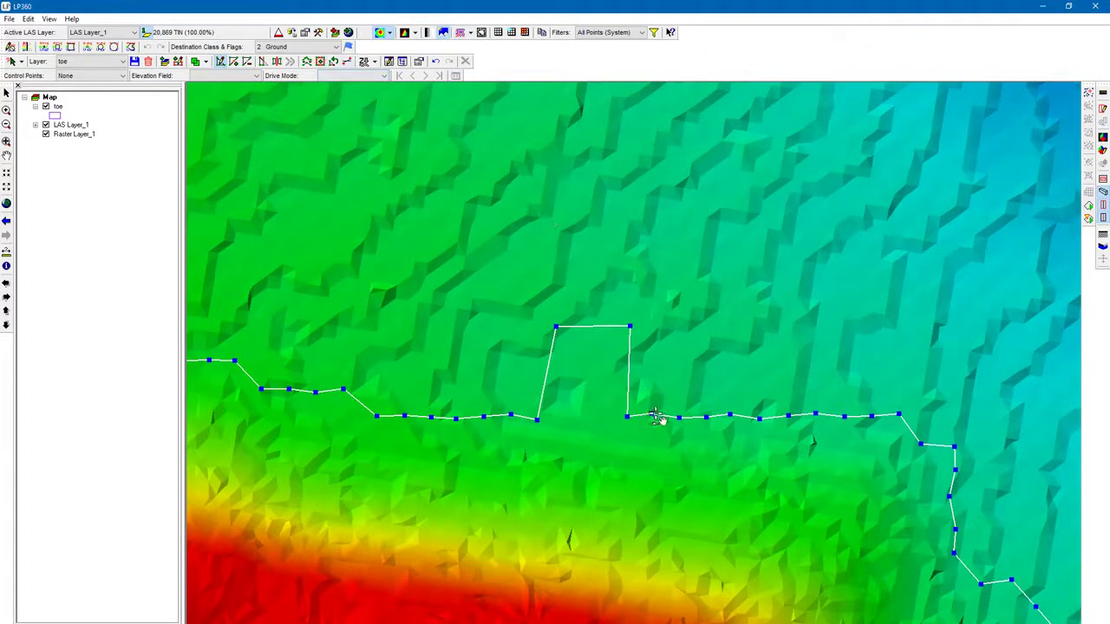
drag(681, 422, 546, 608)
middle_drag(742, 602, 622, 341)
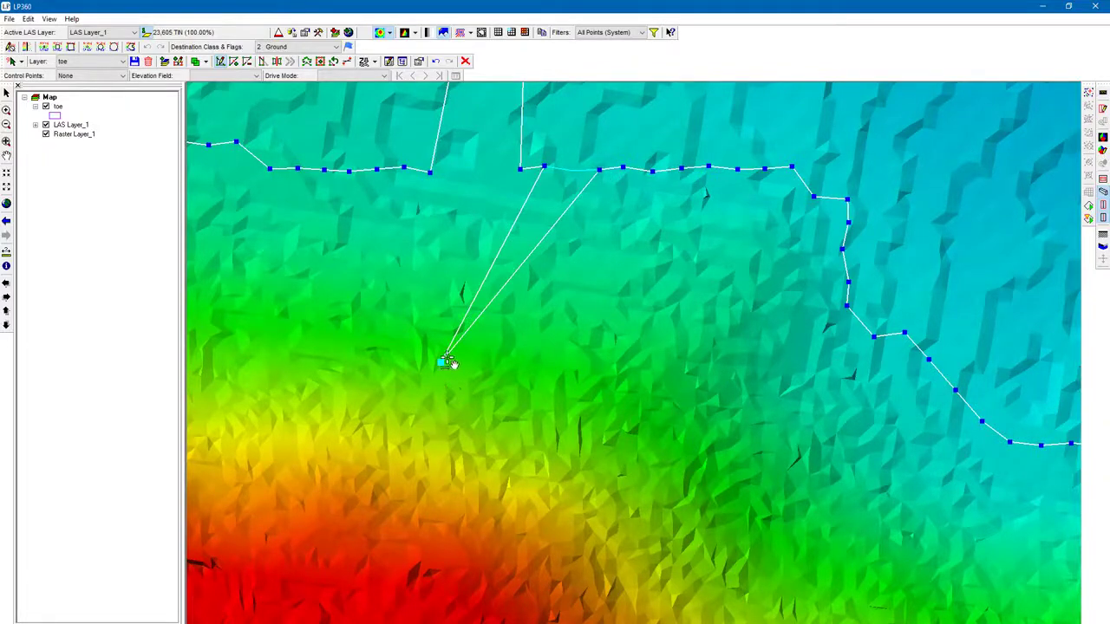
click(432, 376)
drag(432, 376, 342, 588)
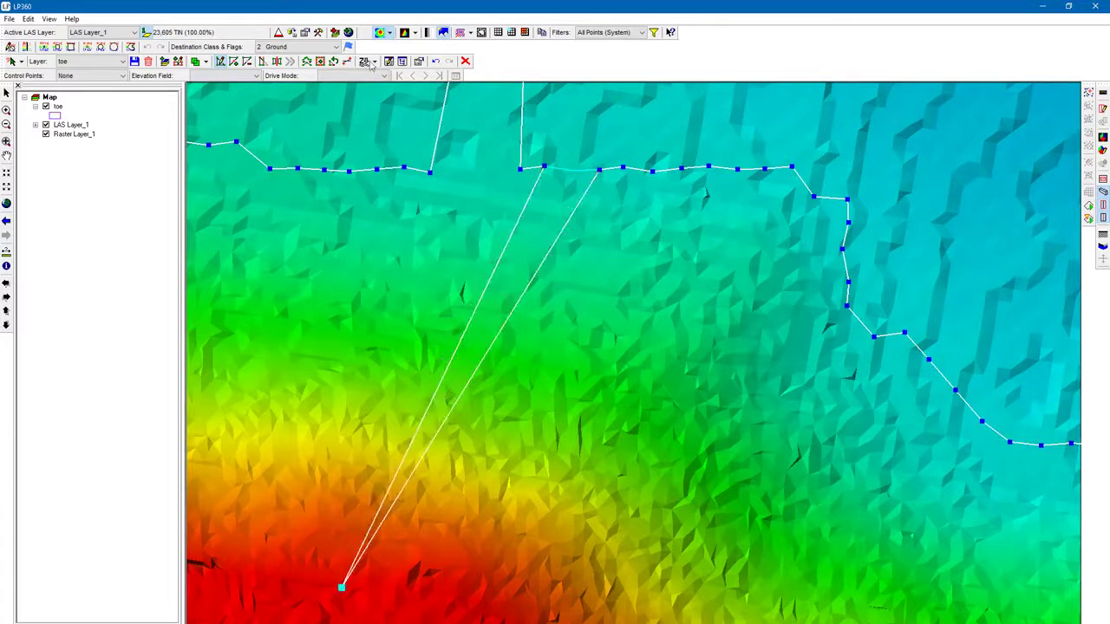
- Save the feature edits made to the toe layer
scroll(503, 278, down, 5)
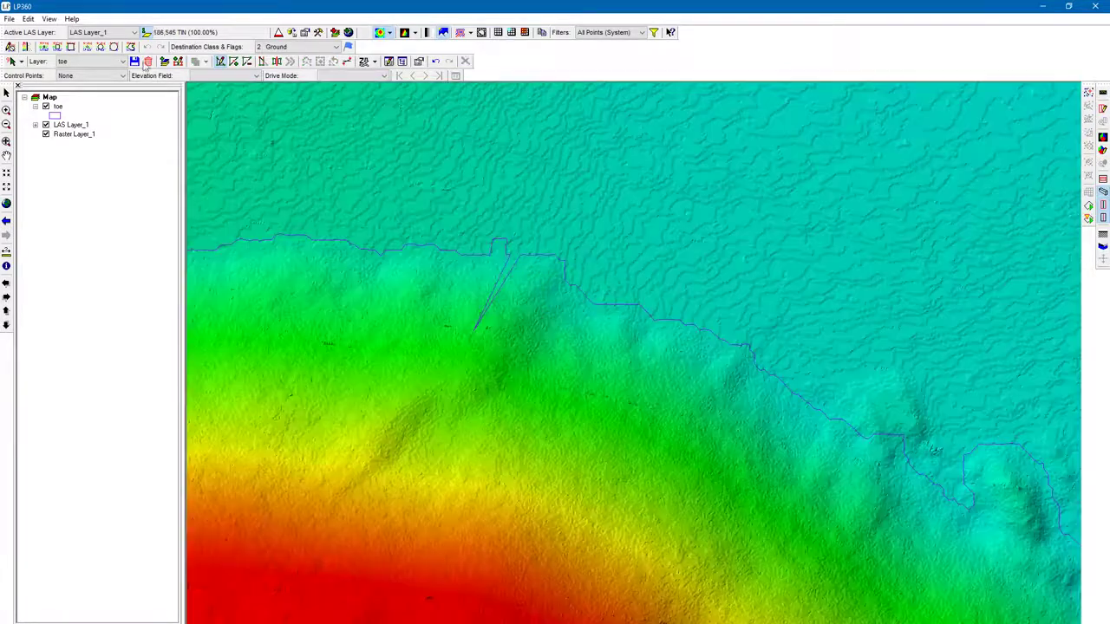
click(135, 61)
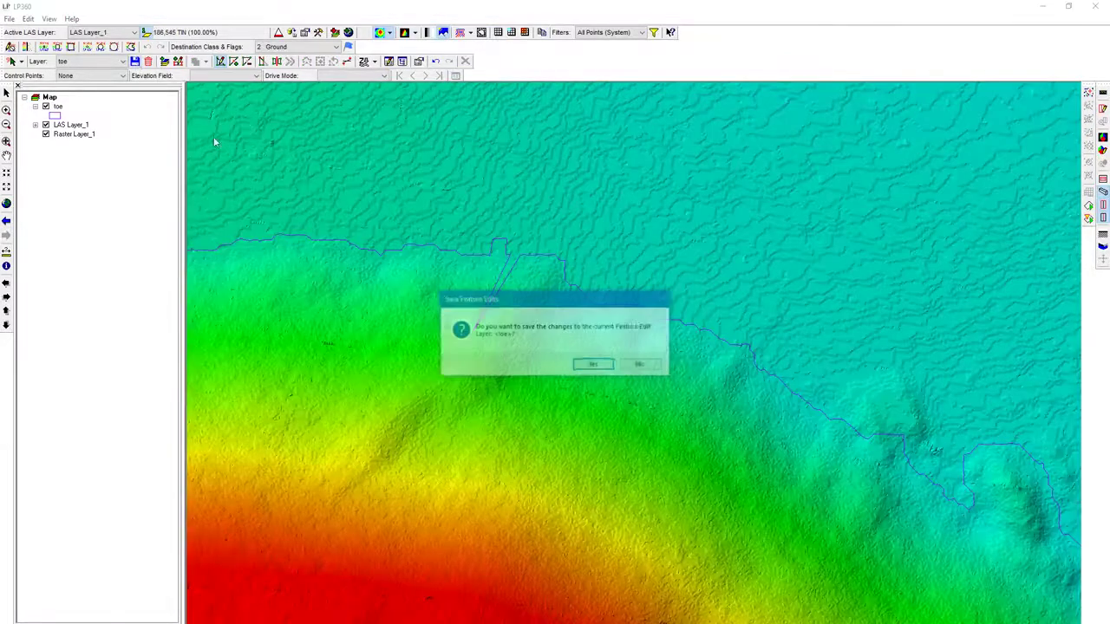
click(594, 365)
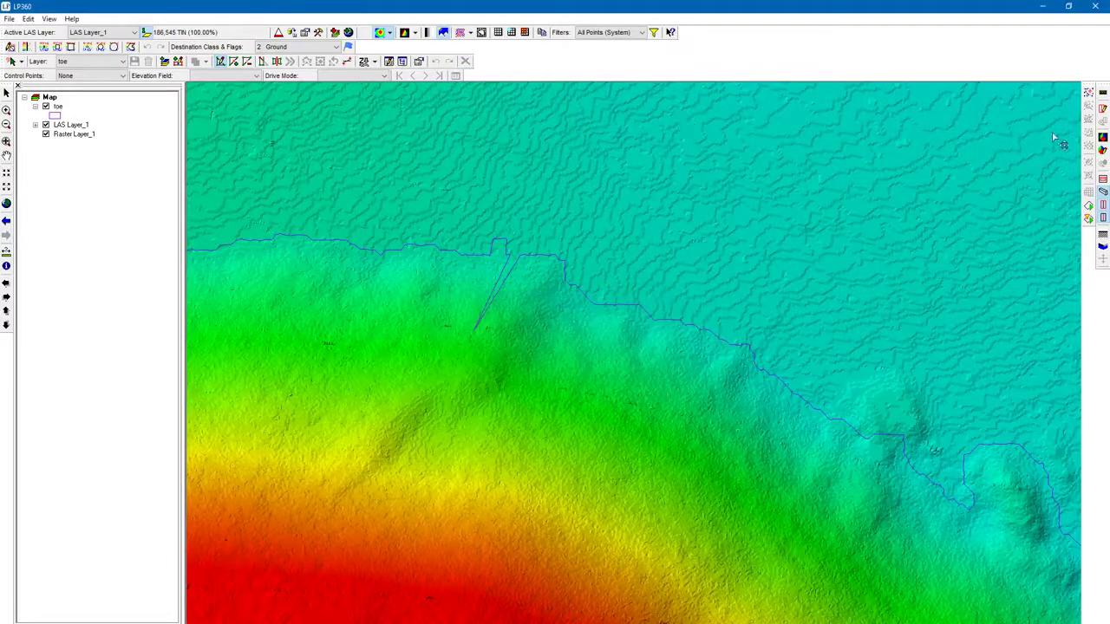
- Show the area around the edited toe vertices as a TIN surface in the 3D view and examine the toe line against the surface
click(1103, 149)
drag(408, 188, 620, 415)
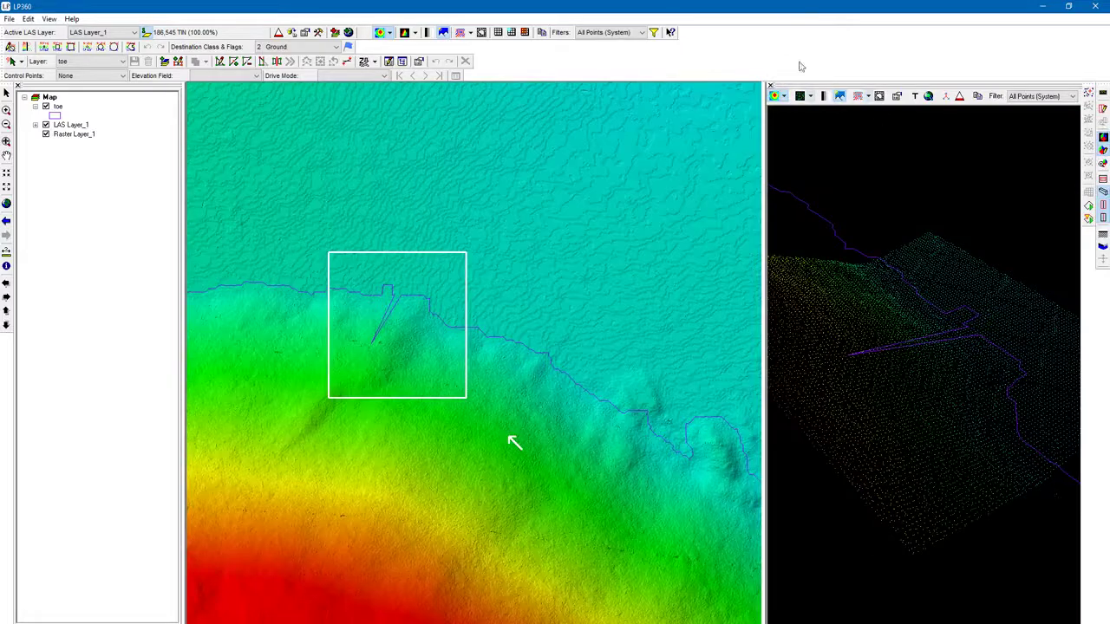
click(810, 96)
click(817, 114)
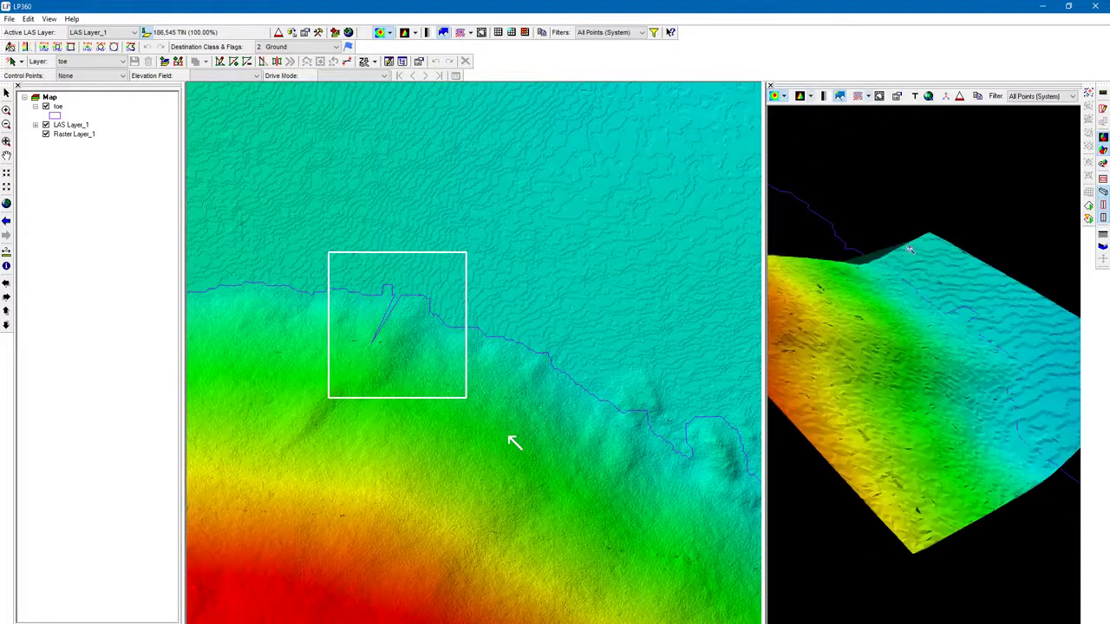
scroll(909, 250, up, 3)
drag(911, 253, 919, 225)
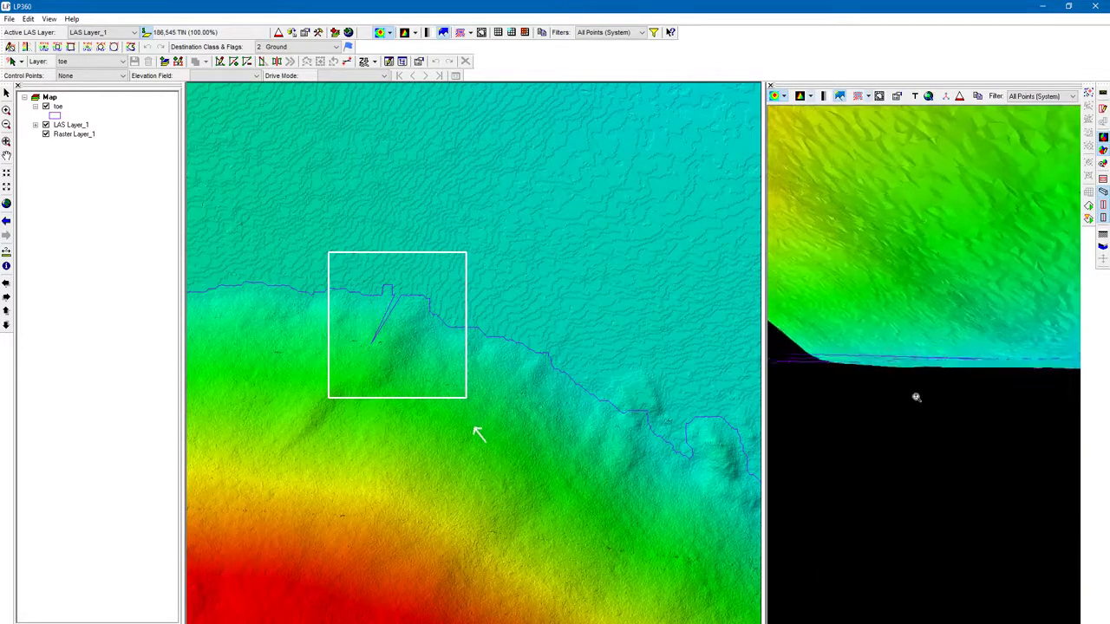
mouse_move(915, 397)
mouse_down()
mouse_move(946, 391)
mouse_move(956, 407)
mouse_move(872, 379)
mouse_move(879, 391)
mouse_move(923, 390)
mouse_up()
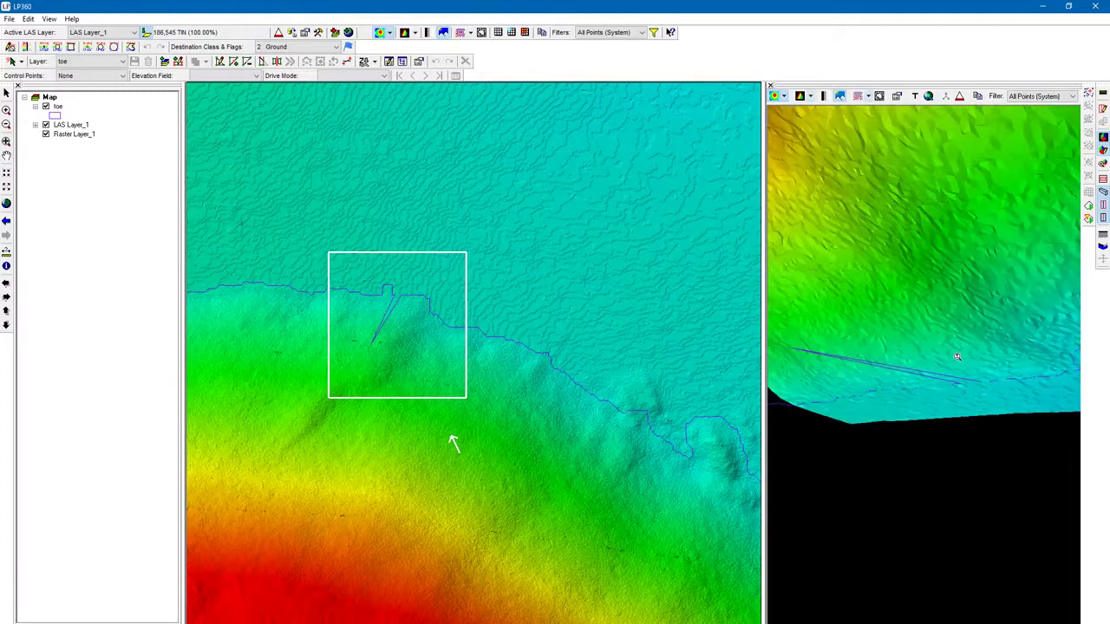
drag(950, 337, 960, 379)
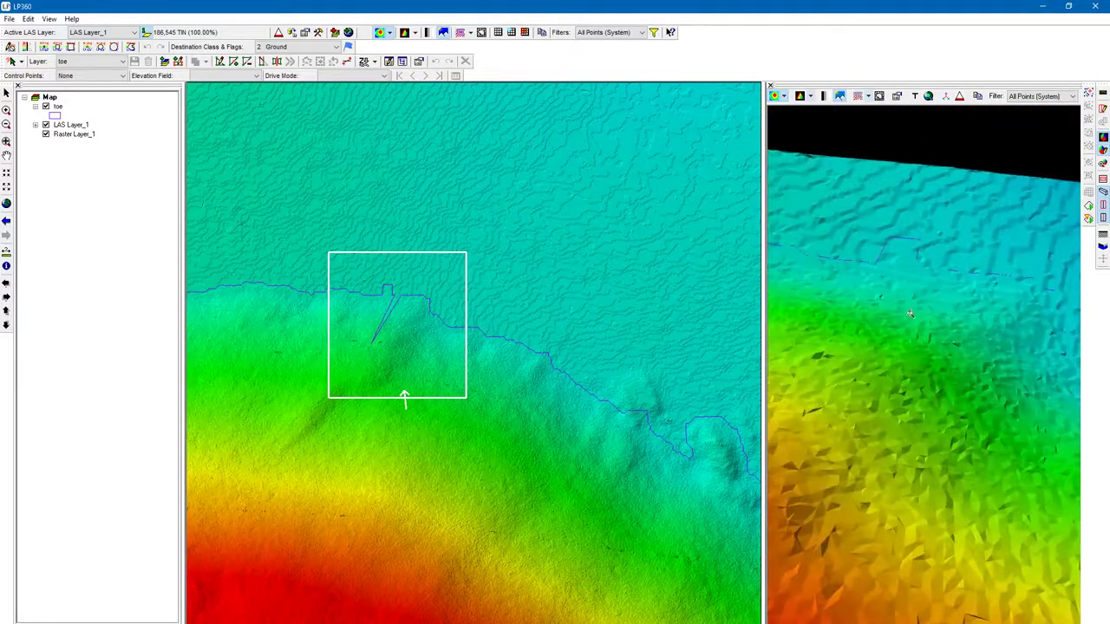
mouse_move(935, 177)
mouse_down()
mouse_move(958, 317)
mouse_move(899, 408)
mouse_move(931, 391)
mouse_move(937, 404)
mouse_up()
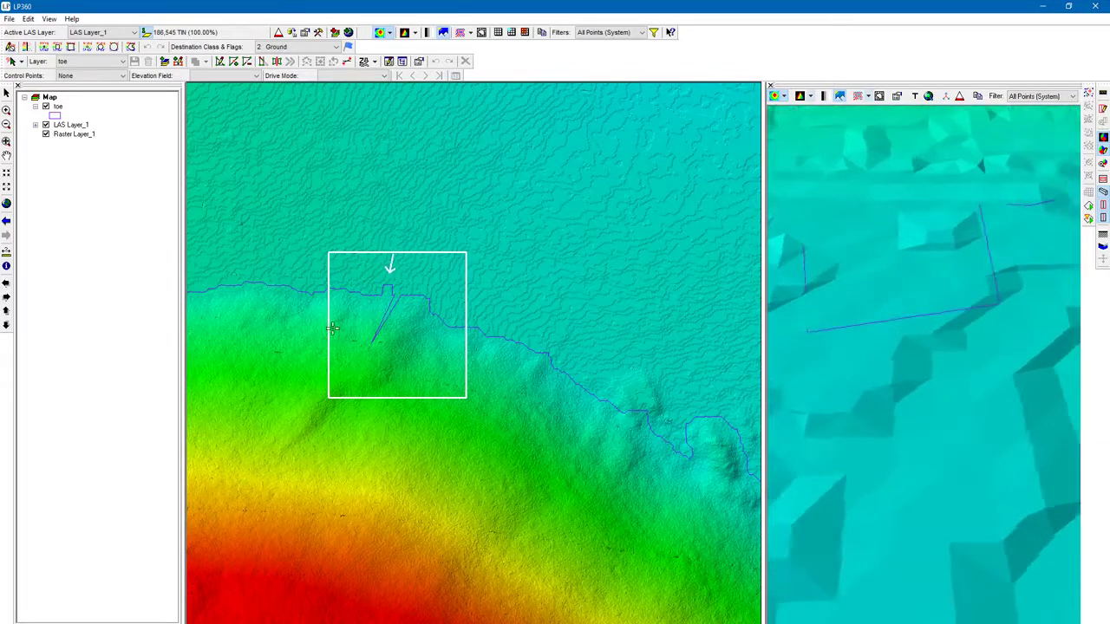
- With elevation conflation toggled on, stretch a toe vertex west of the bump straight south into the stockpile as a second spike
drag(332, 328, 480, 335)
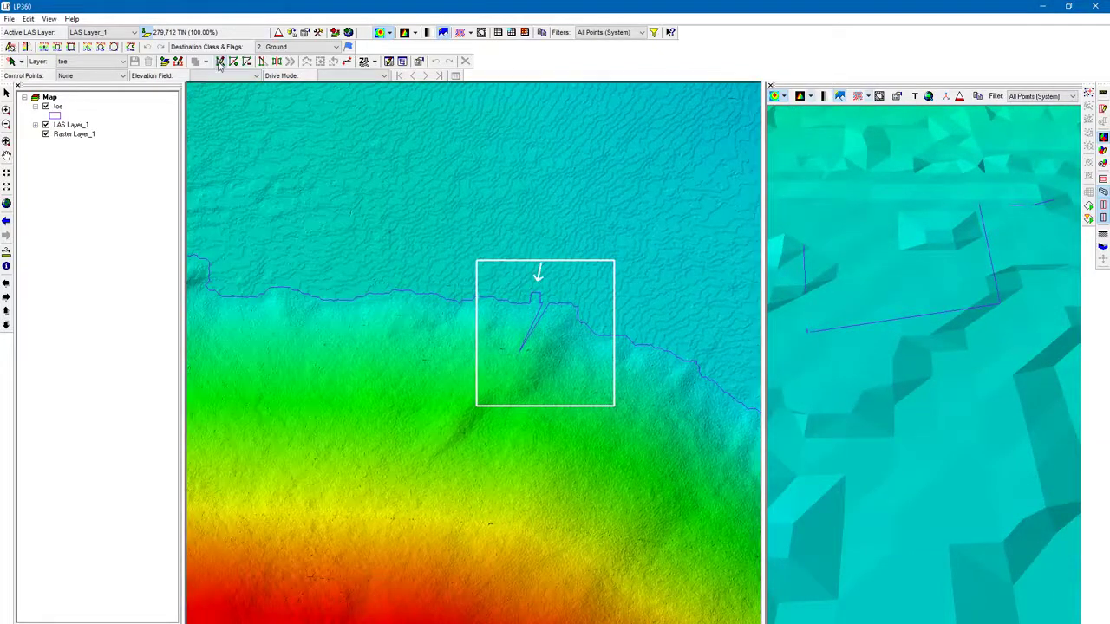
scroll(421, 234, up, 3)
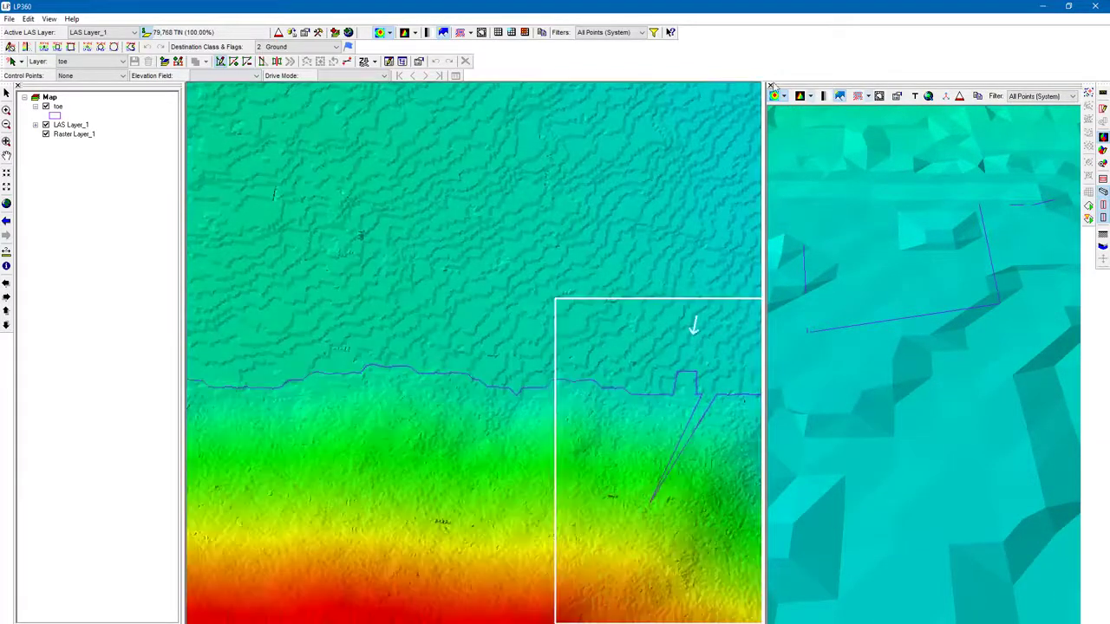
click(459, 378)
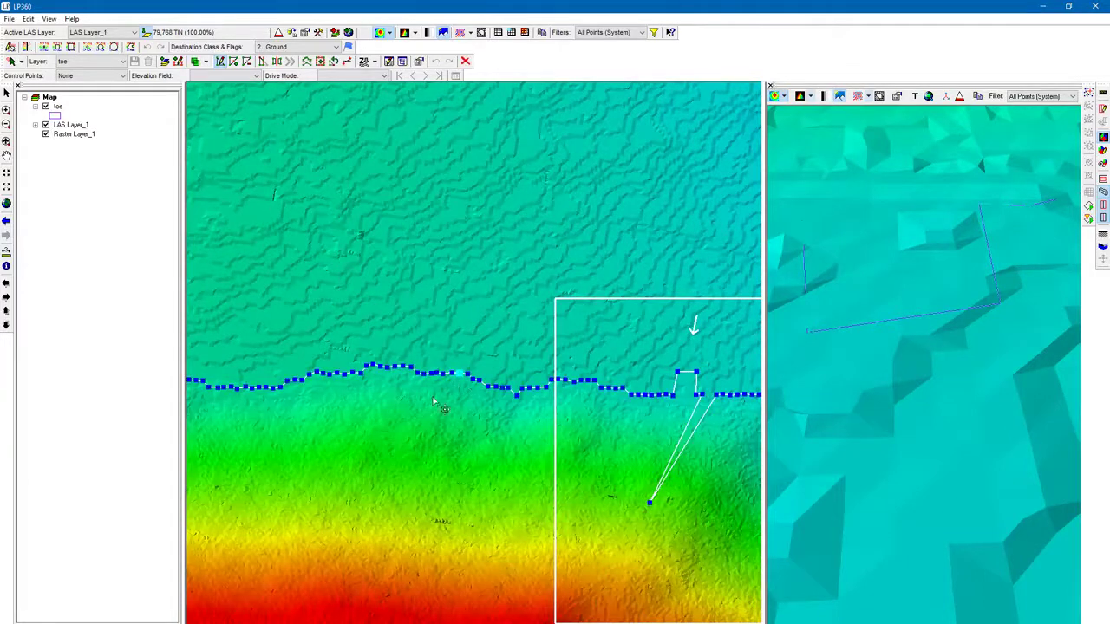
scroll(395, 351, up, 2)
scroll(391, 345, up, 1)
middle_drag(592, 567, 430, 333)
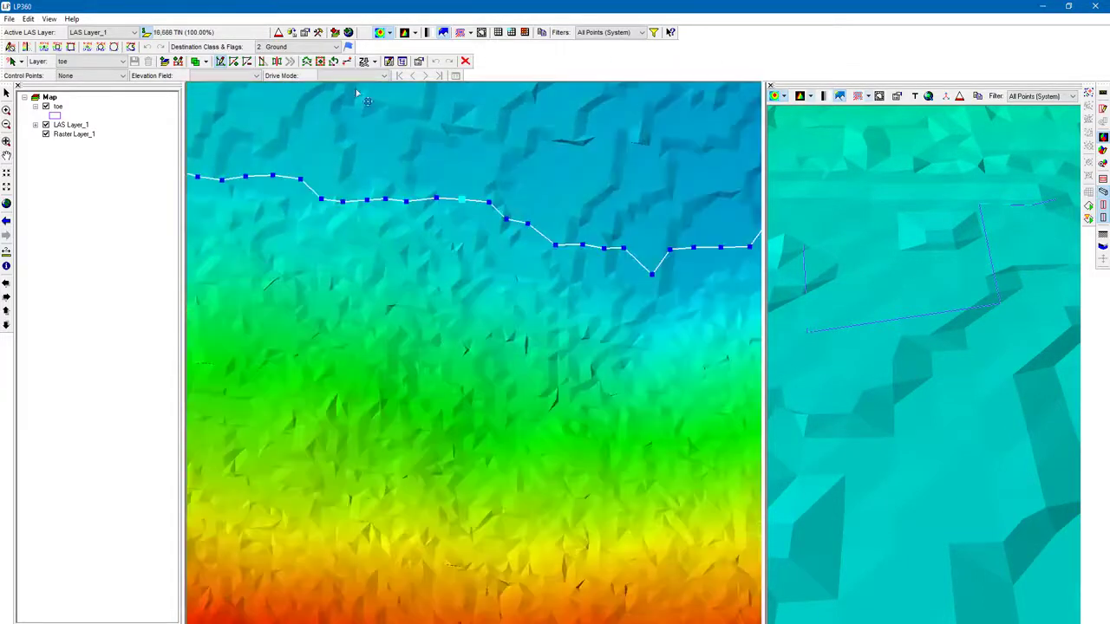
click(365, 63)
drag(461, 200, 426, 614)
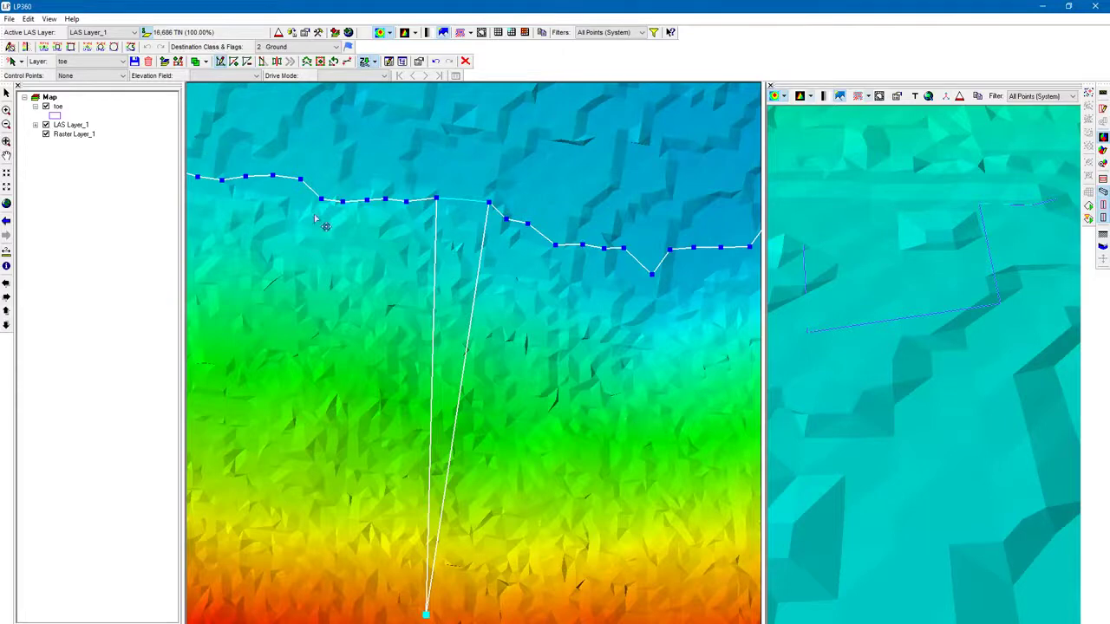
click(685, 391)
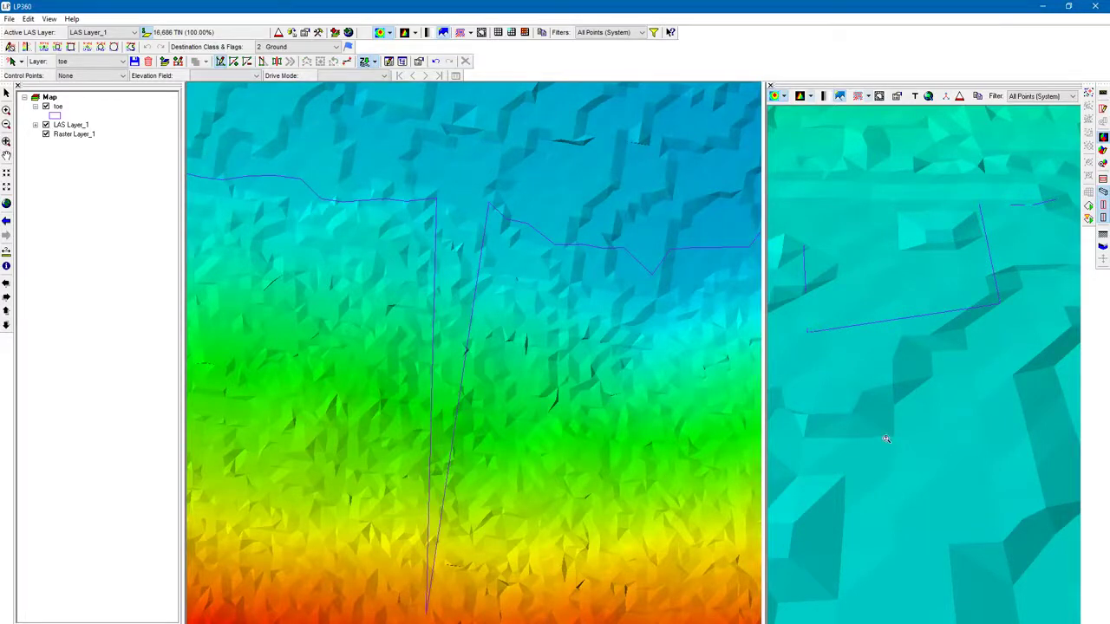
- Undo and redo the last vertex move on the toe polygon, and save the toe layer's edits
right_drag(886, 438, 866, 349)
scroll(466, 422, down, 5)
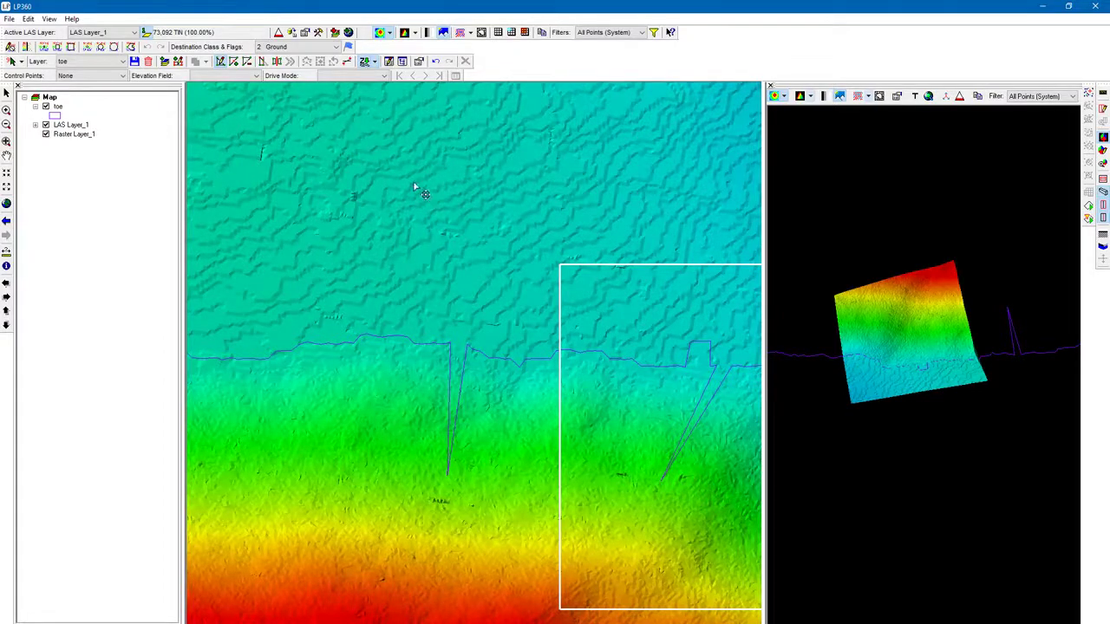
click(437, 64)
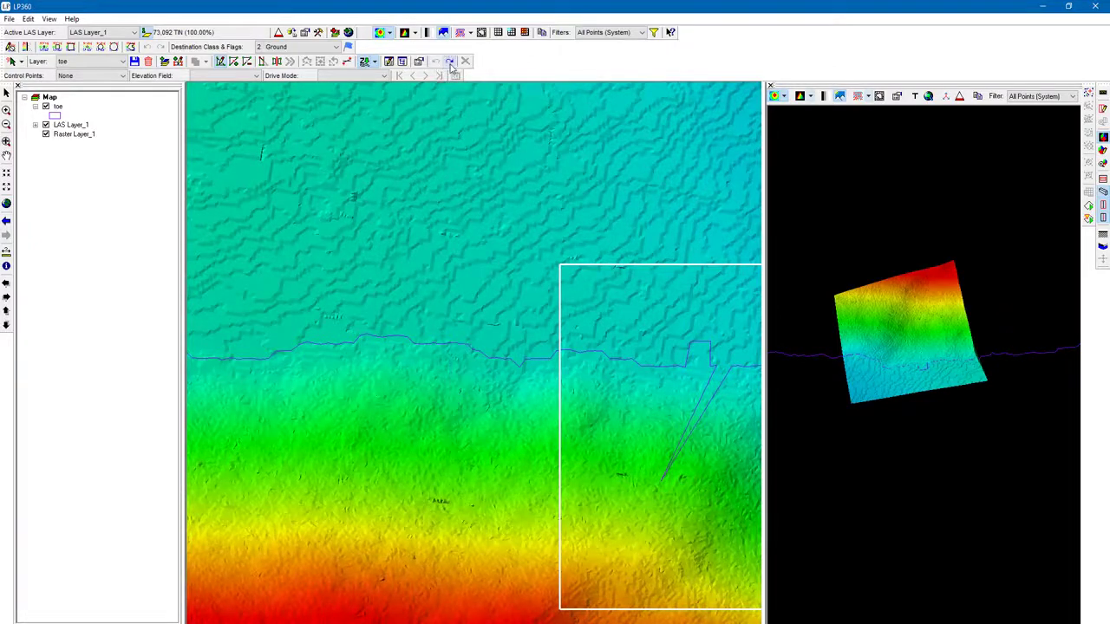
click(449, 63)
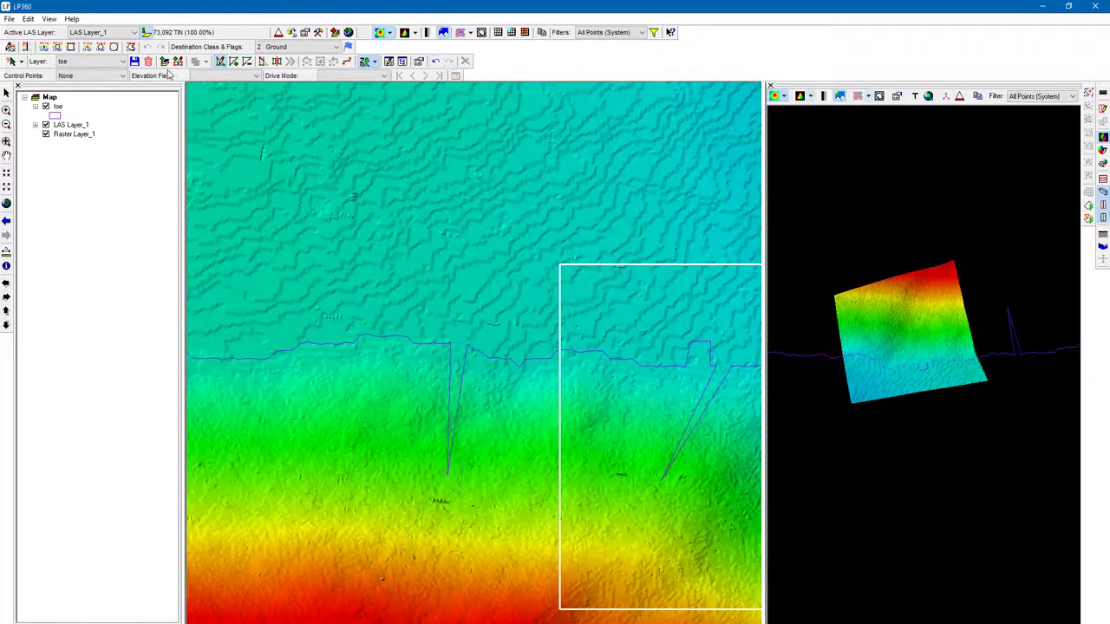
click(134, 61)
click(593, 366)
- Show the area around the western spike in the 3D view and examine the edited vertices along the toe's northern edge
drag(349, 232, 584, 605)
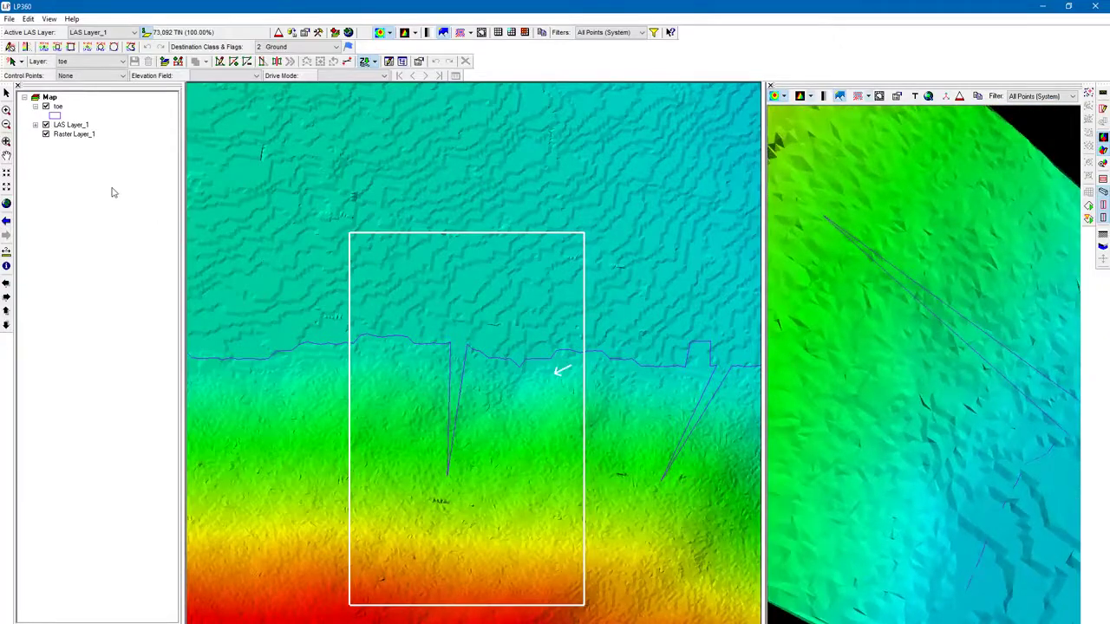
scroll(576, 338, down, 3)
scroll(510, 444, up, 5)
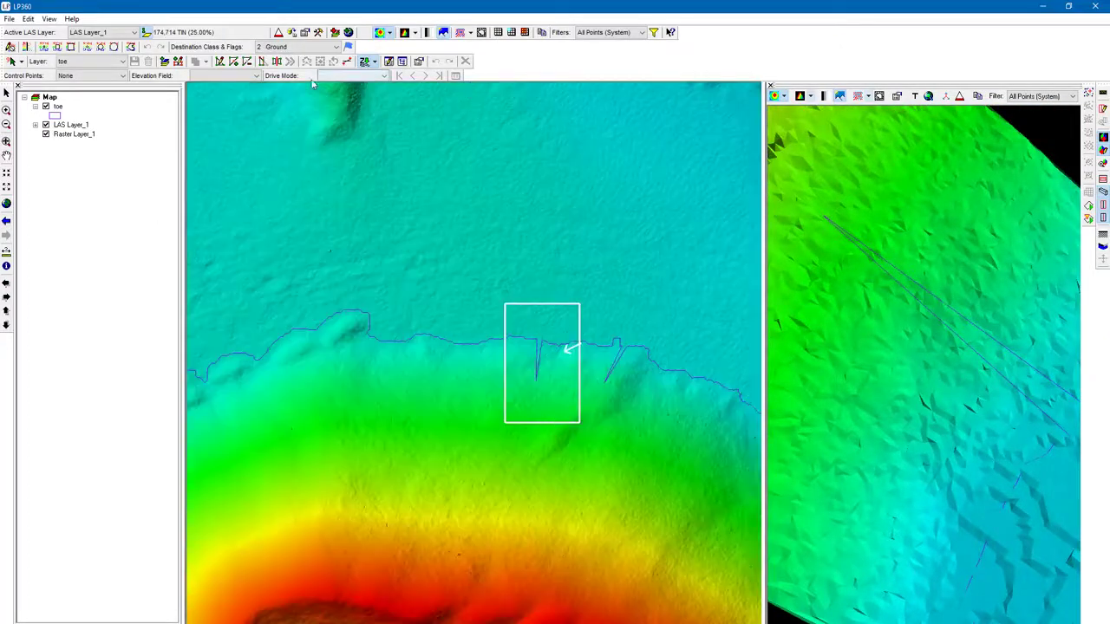
scroll(508, 373, up, 2)
scroll(508, 373, up, 3)
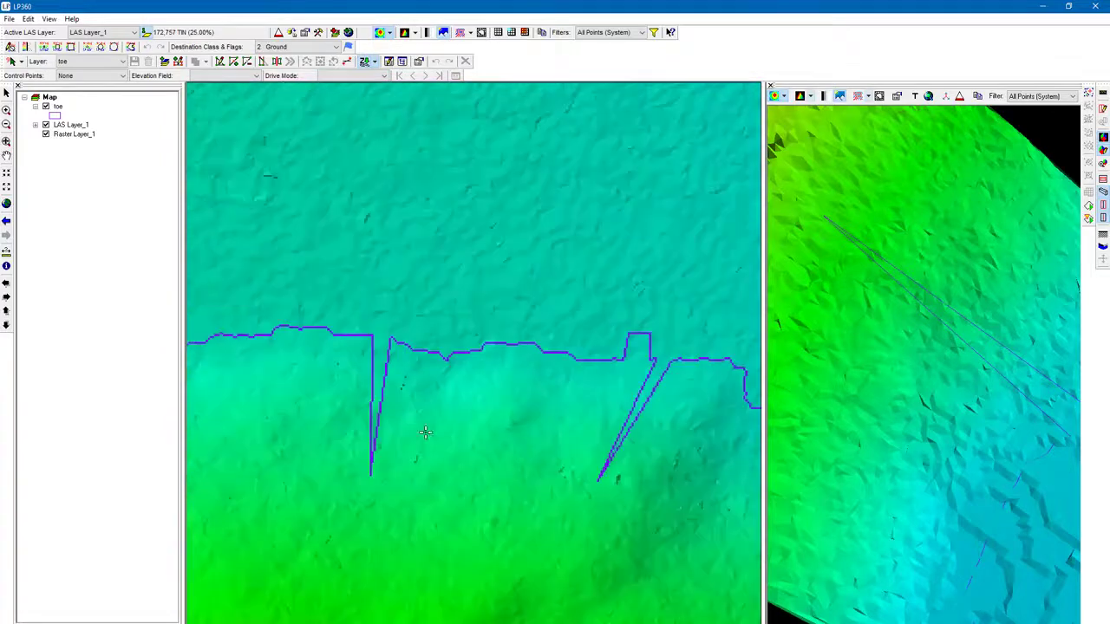
middle_drag(552, 448, 479, 459)
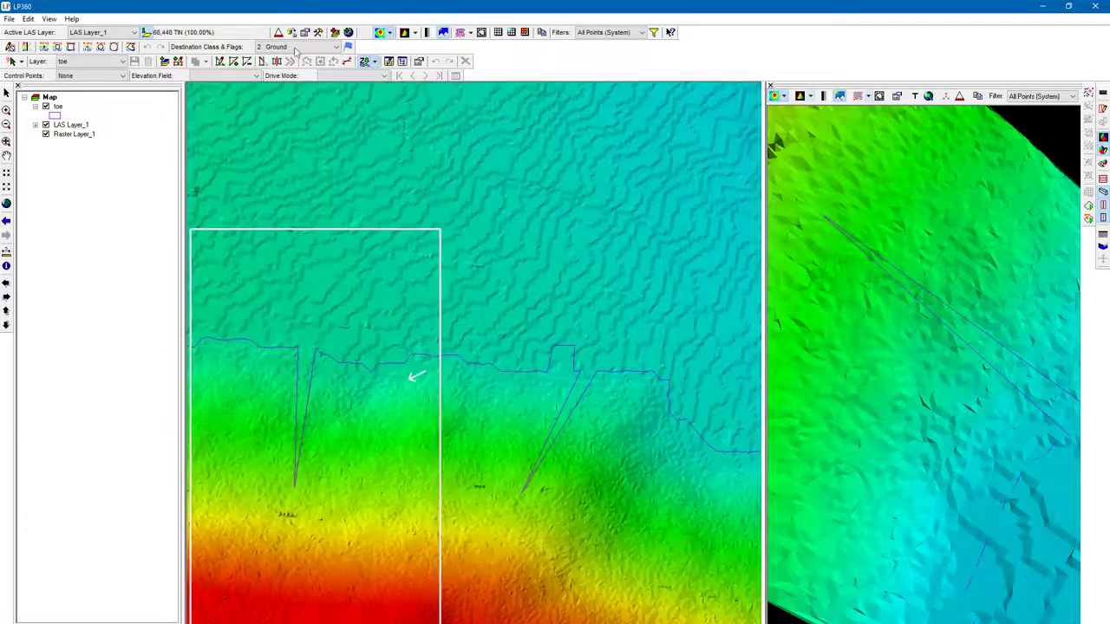
- Remove the western spike from the toe polygon by bringing its tip vertex back into the northern edge
click(221, 61)
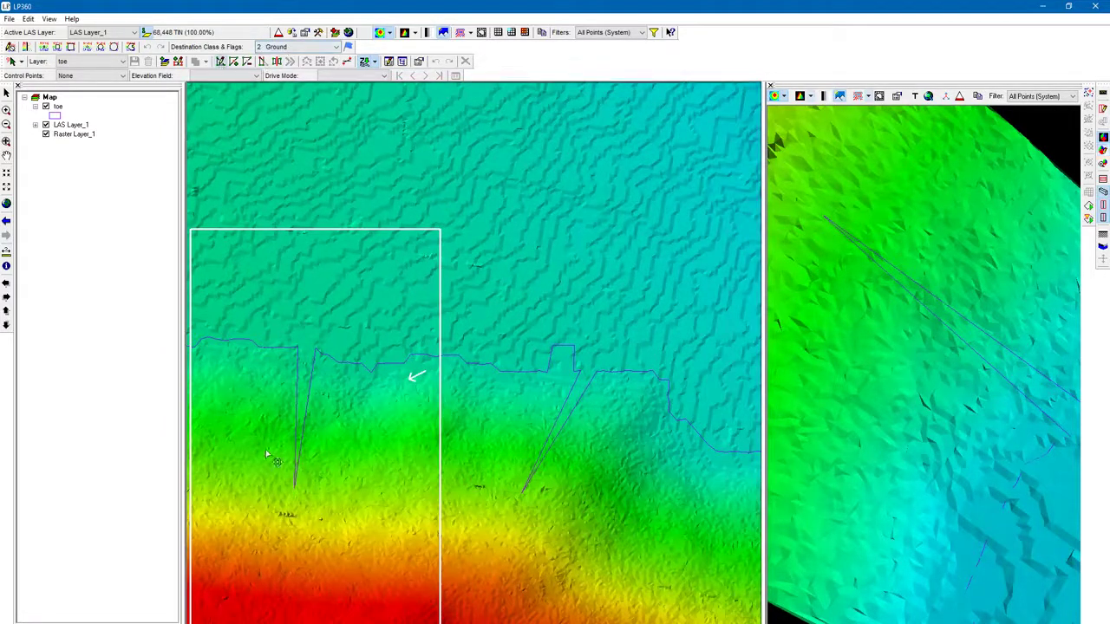
click(349, 365)
scroll(255, 429, up, 2)
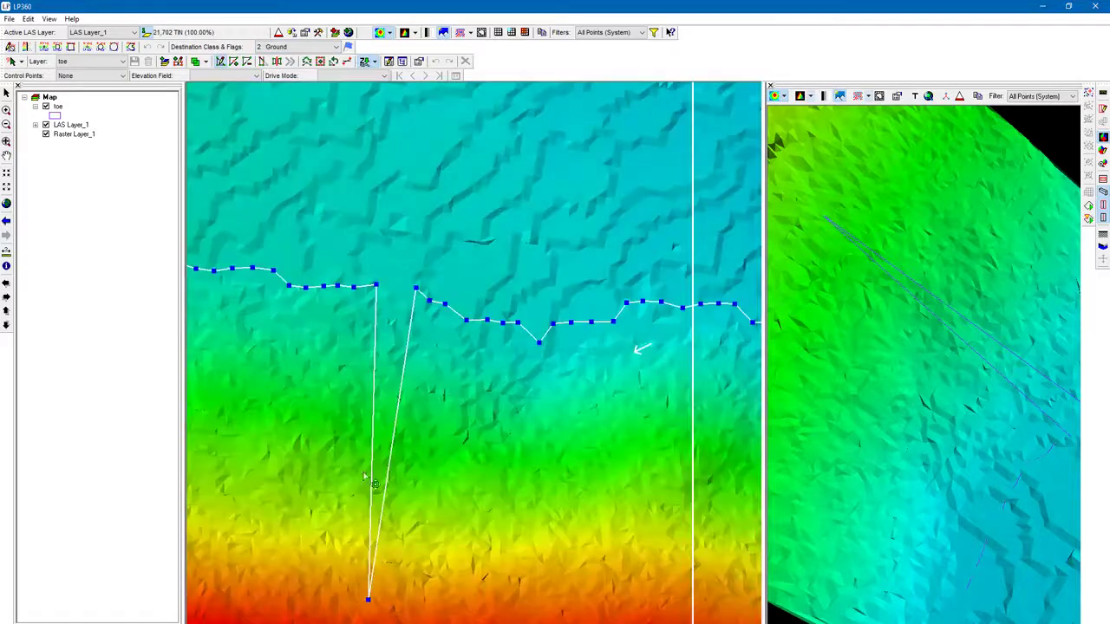
drag(368, 598, 388, 468)
key(Delete)
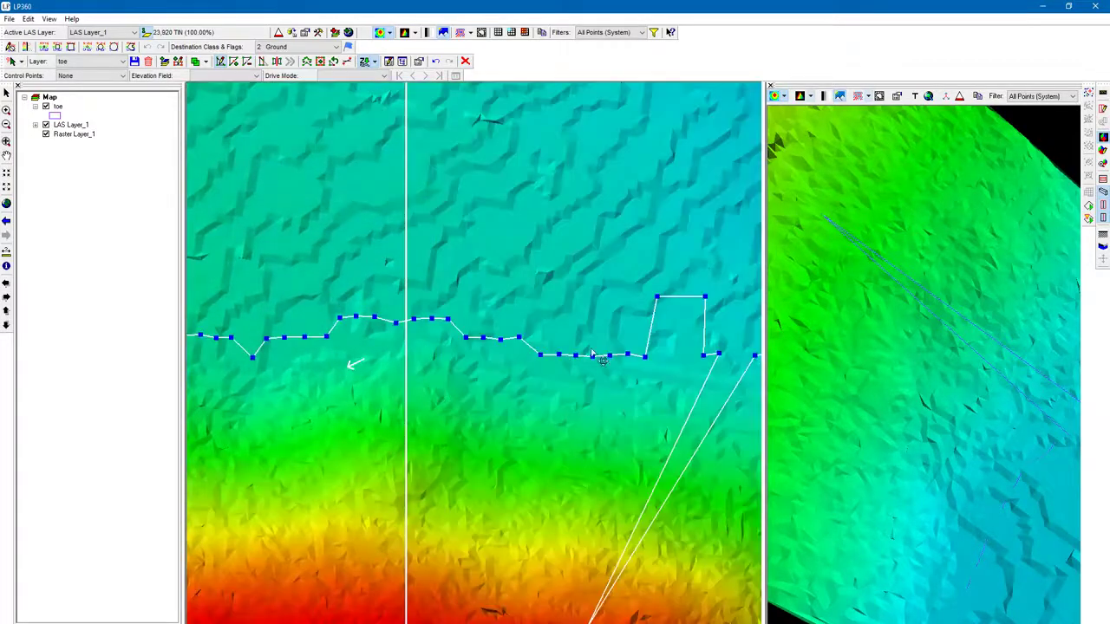
- Flatten the square bump and the eastern spike by moving their vertices back onto the toe line, and save the toe layer's edits
middle_drag(592, 356, 342, 333)
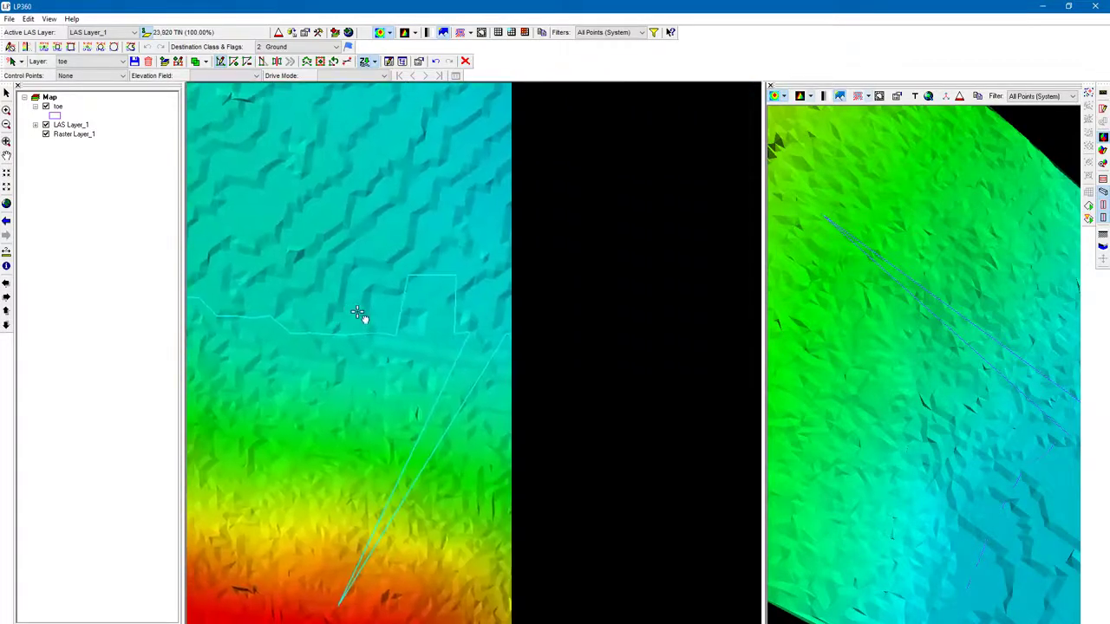
drag(413, 332, 414, 332)
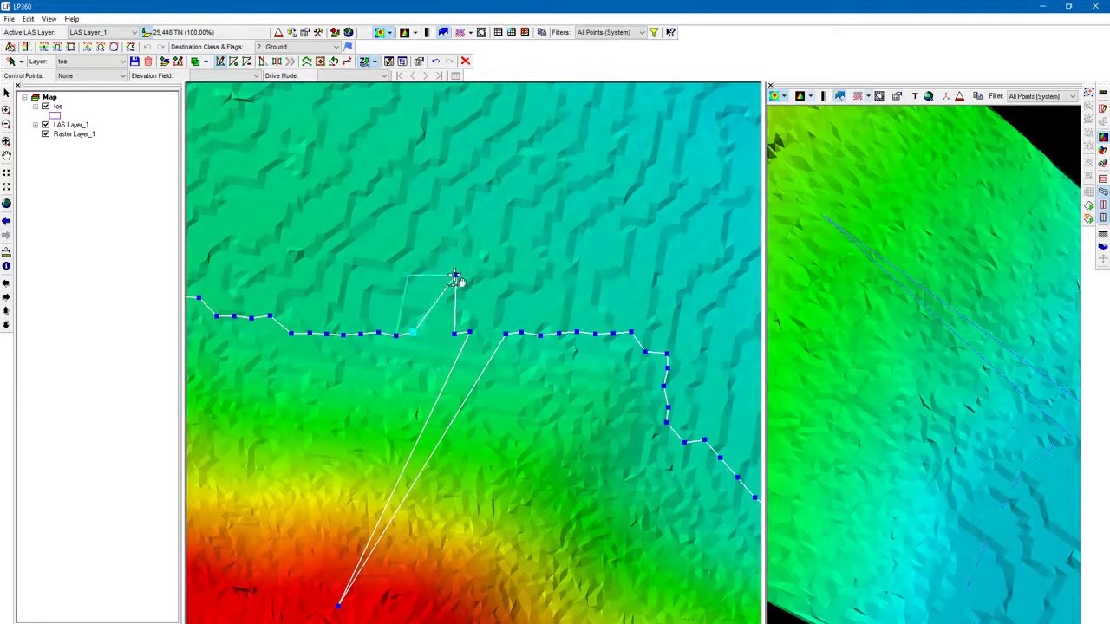
drag(456, 275, 447, 327)
drag(339, 606, 490, 334)
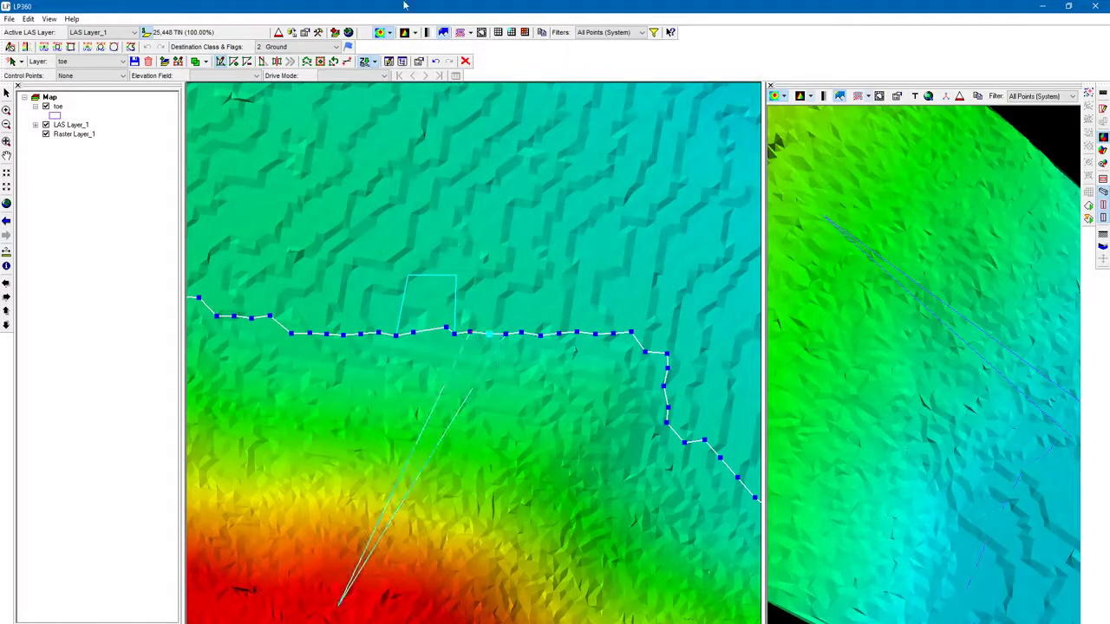
click(134, 62)
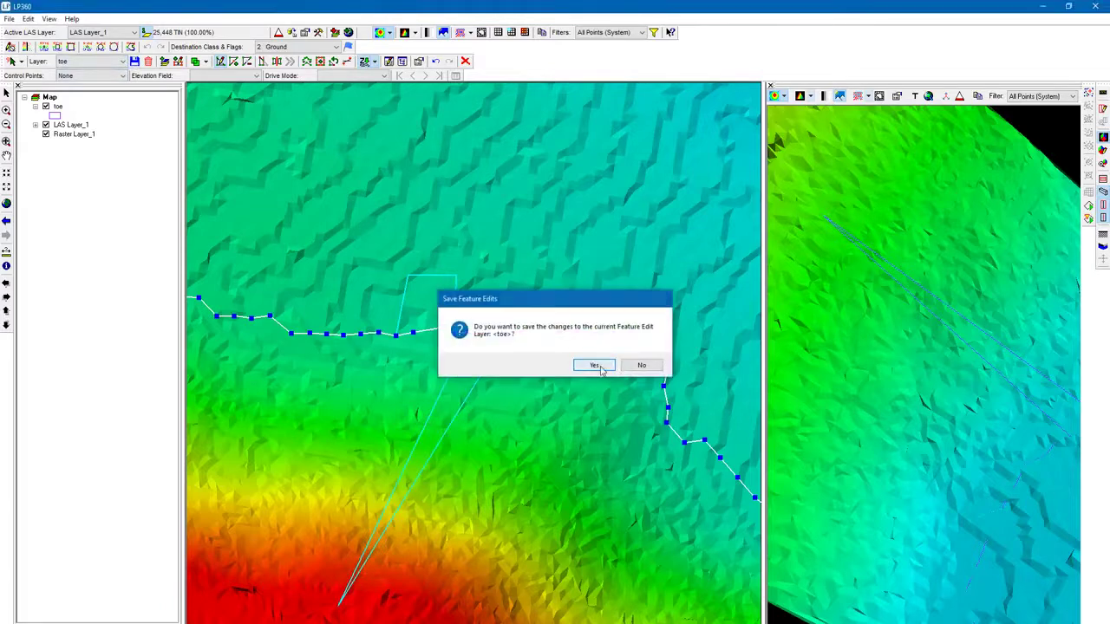
click(607, 369)
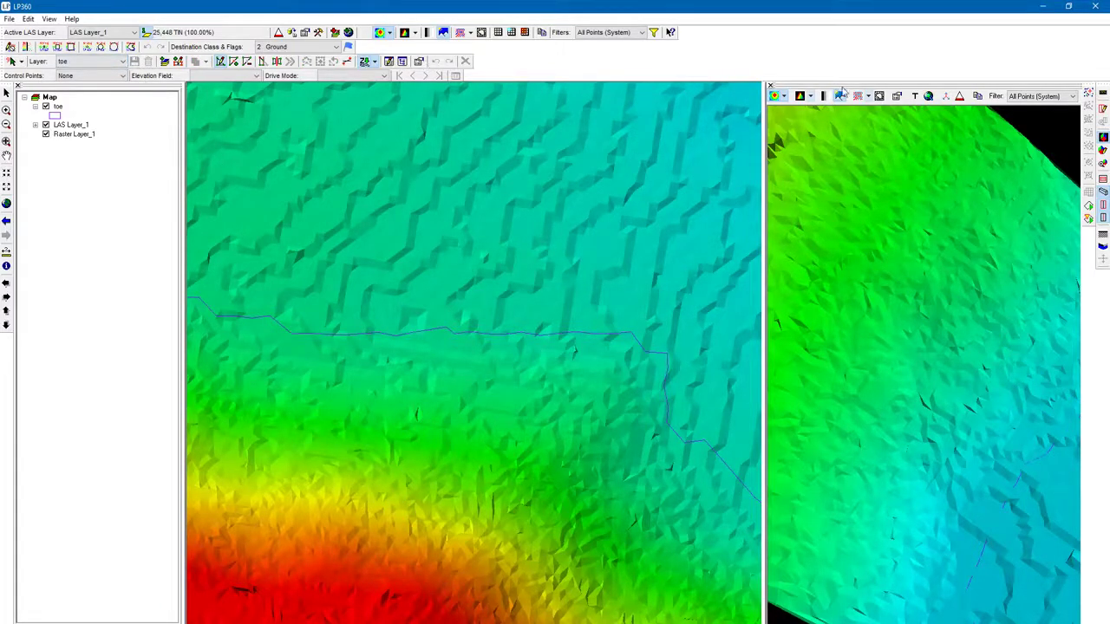
- Make the toe polygon's vertices editable around the slightly raised vertex on its northern edge, then select and unselect all vertices
click(6, 141)
click(364, 424)
scroll(386, 522, down, 3)
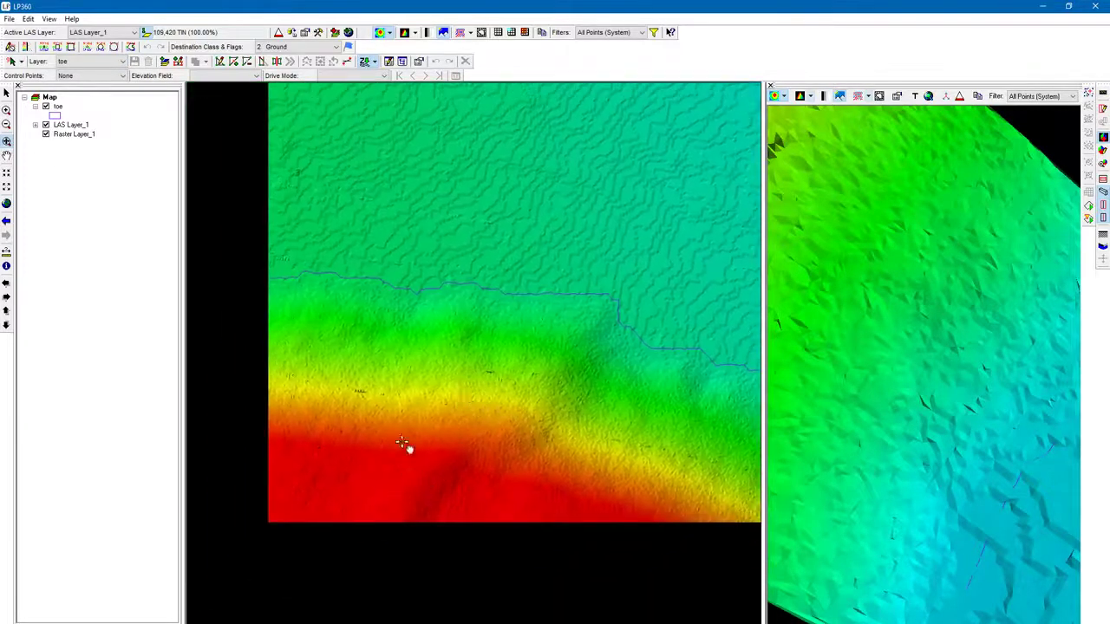
scroll(404, 429, up, 4)
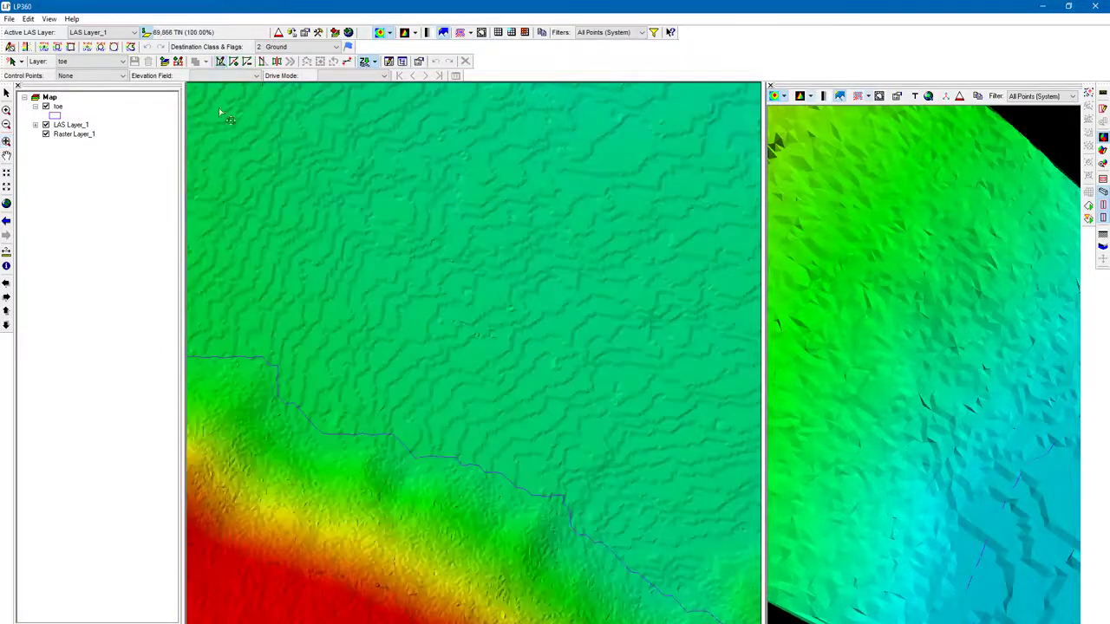
middle_drag(298, 404, 461, 285)
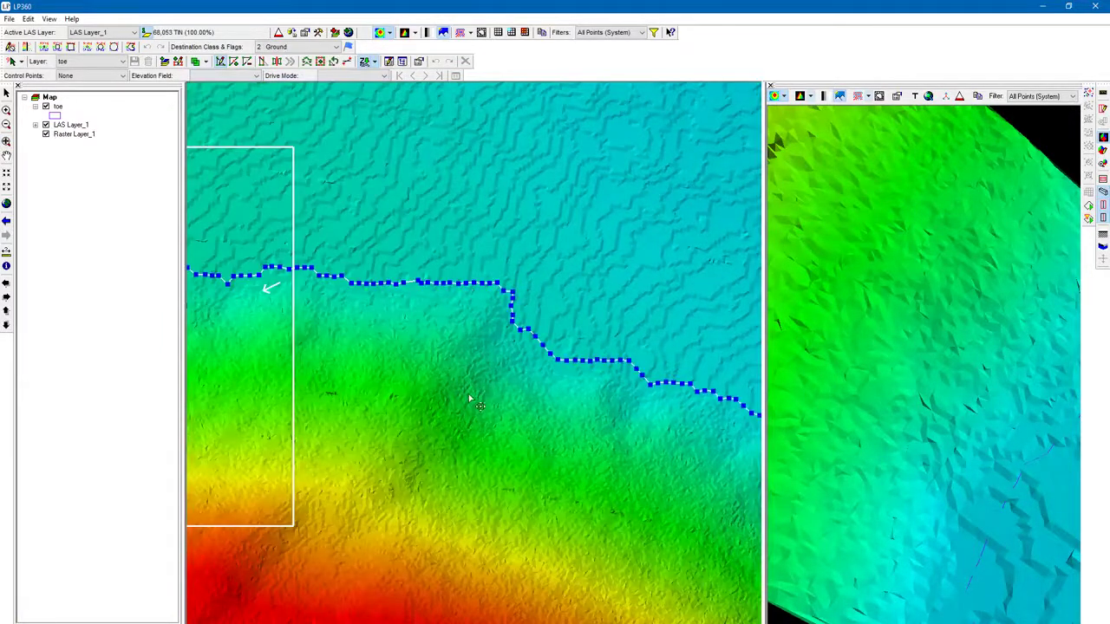
scroll(384, 287, up, 4)
middle_drag(587, 372, 504, 392)
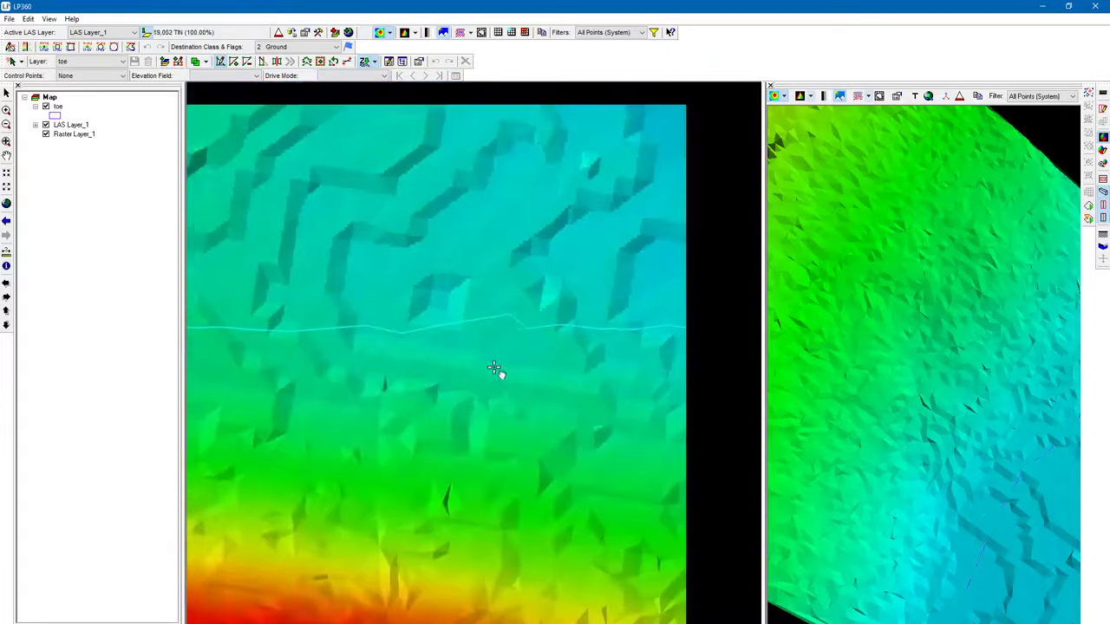
right_click(504, 317)
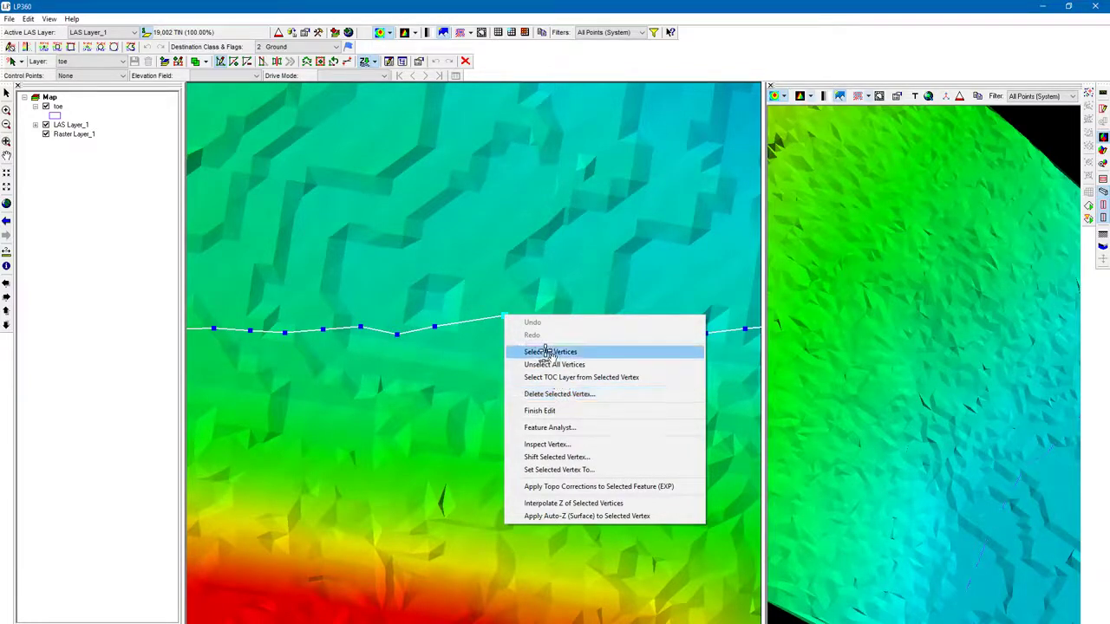
click(548, 352)
right_click(510, 320)
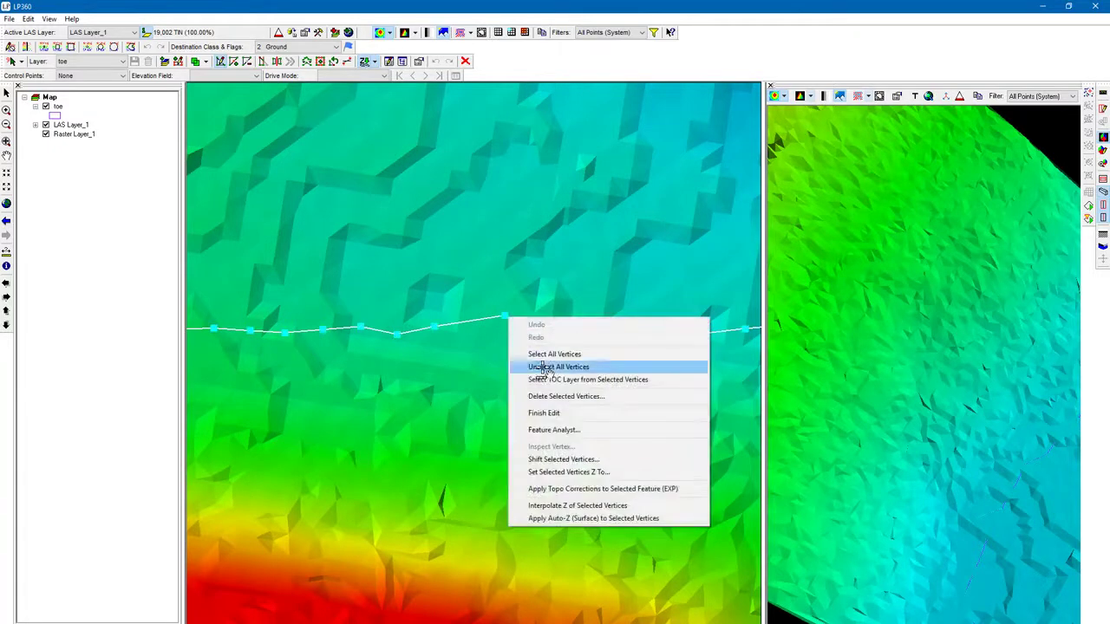
click(555, 367)
- Look up the X, Y and Z values of the slightly raised toe vertex without changing them
right_click(508, 319)
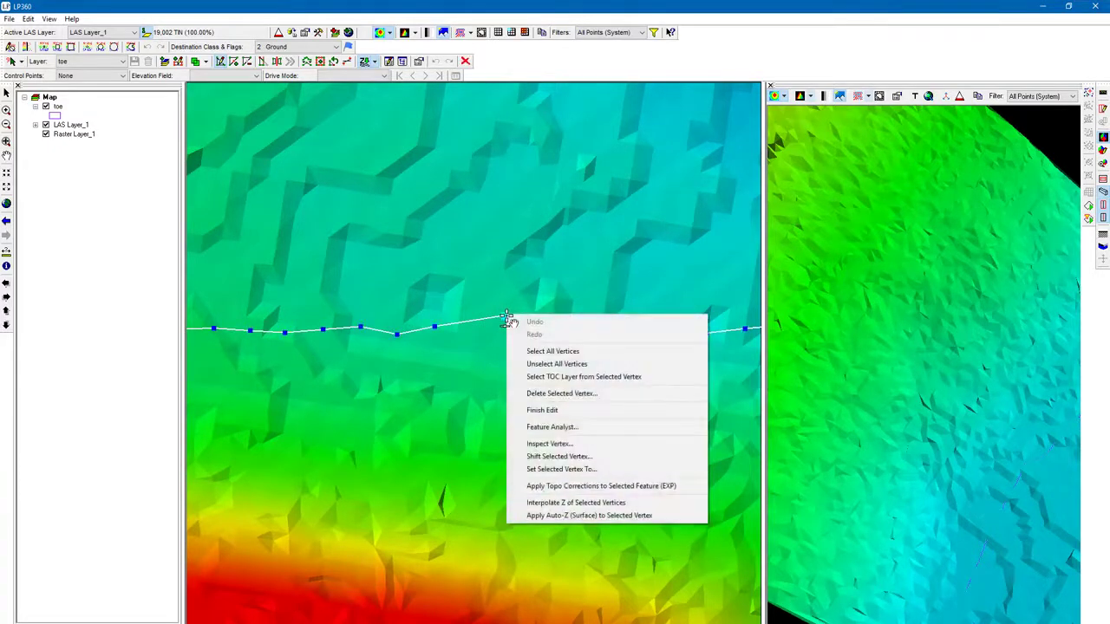
click(623, 470)
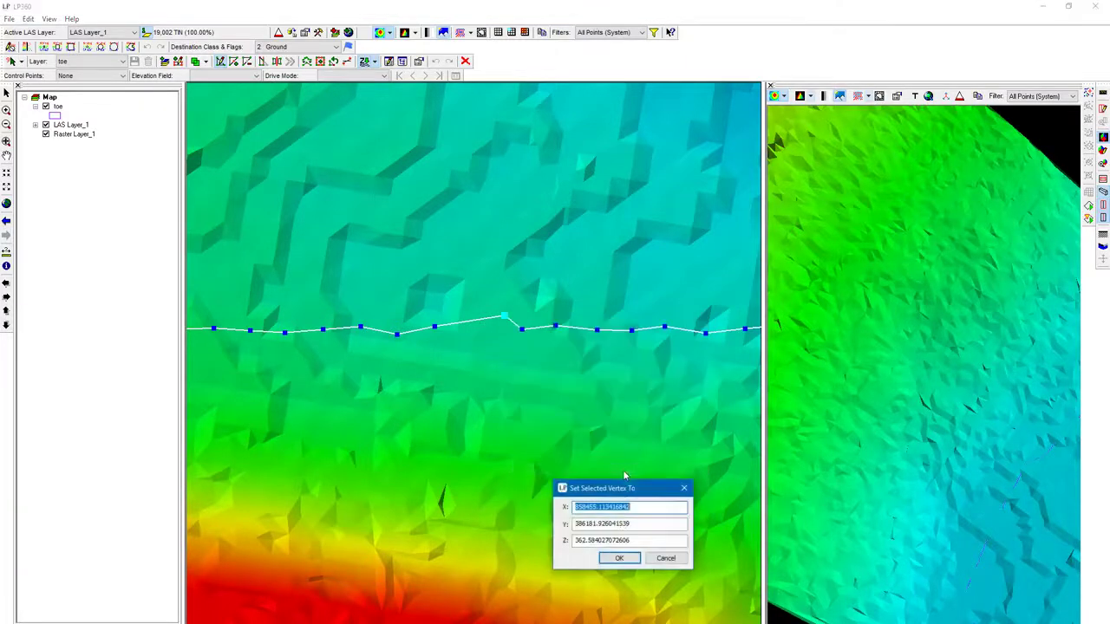
click(683, 489)
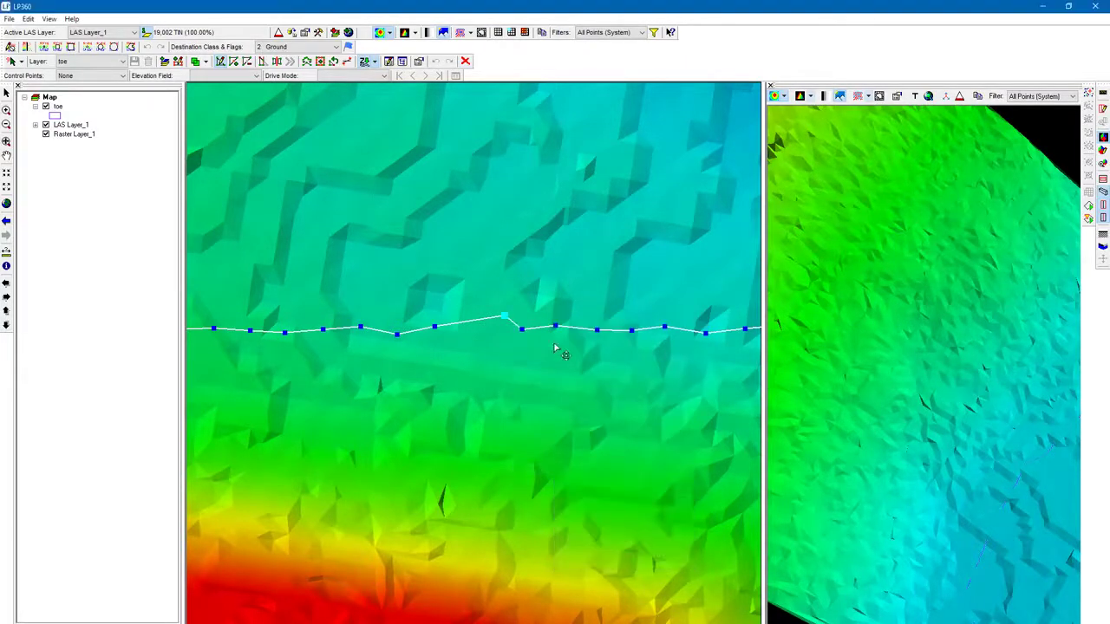
- Try to shift the raised toe vertex by -.5 in Z only, with X and Y shifts of 0
right_click(507, 318)
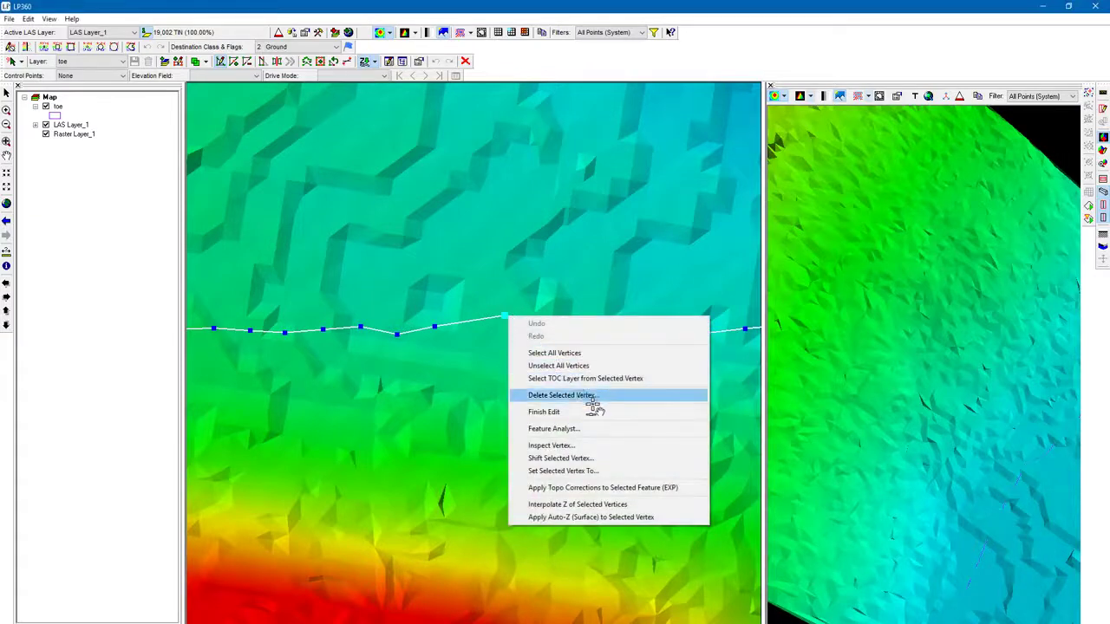
click(640, 459)
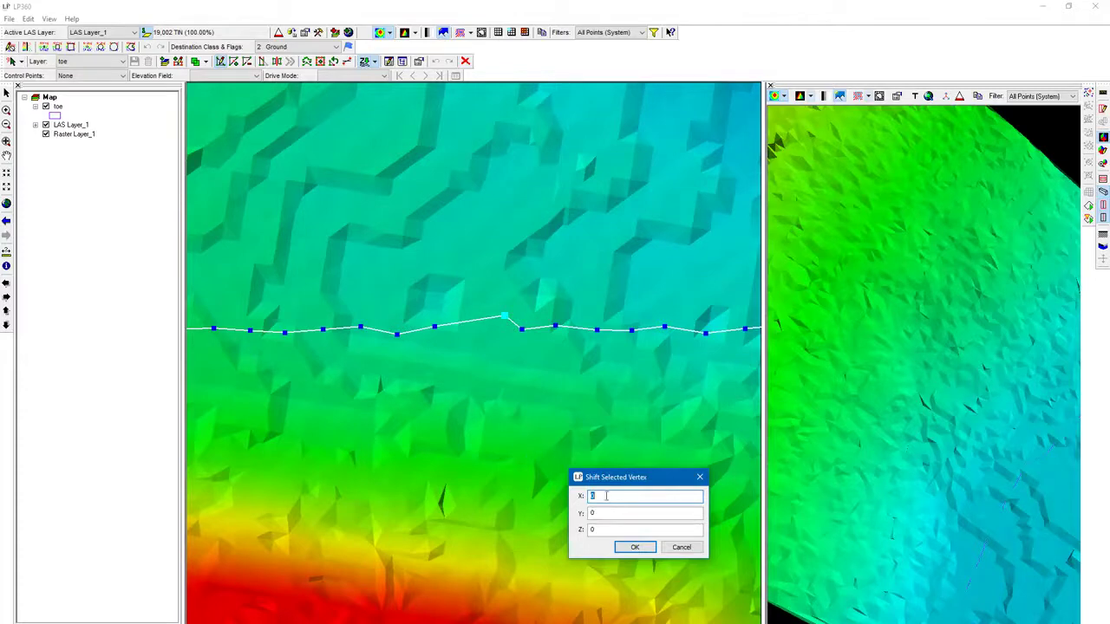
click(619, 529)
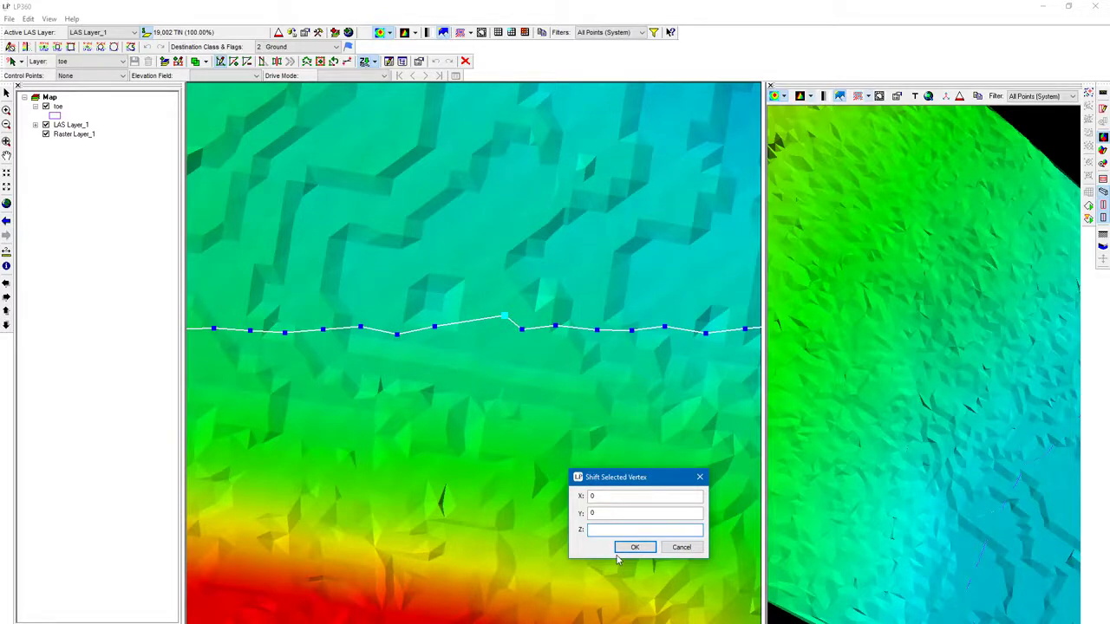
text(-.5)
key(Return)
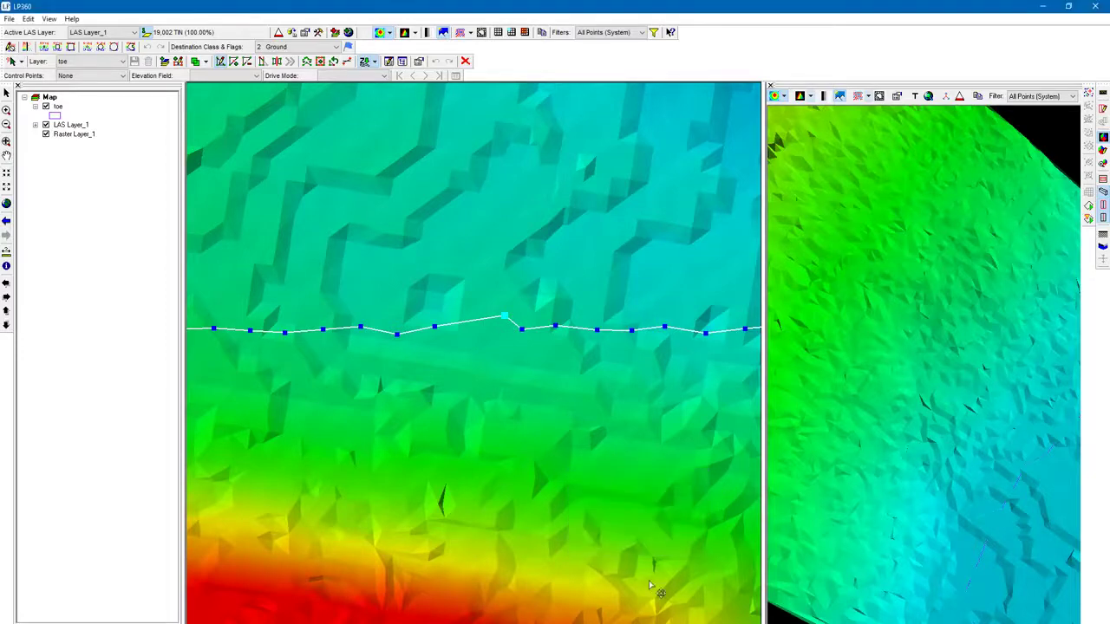
right_click(499, 317)
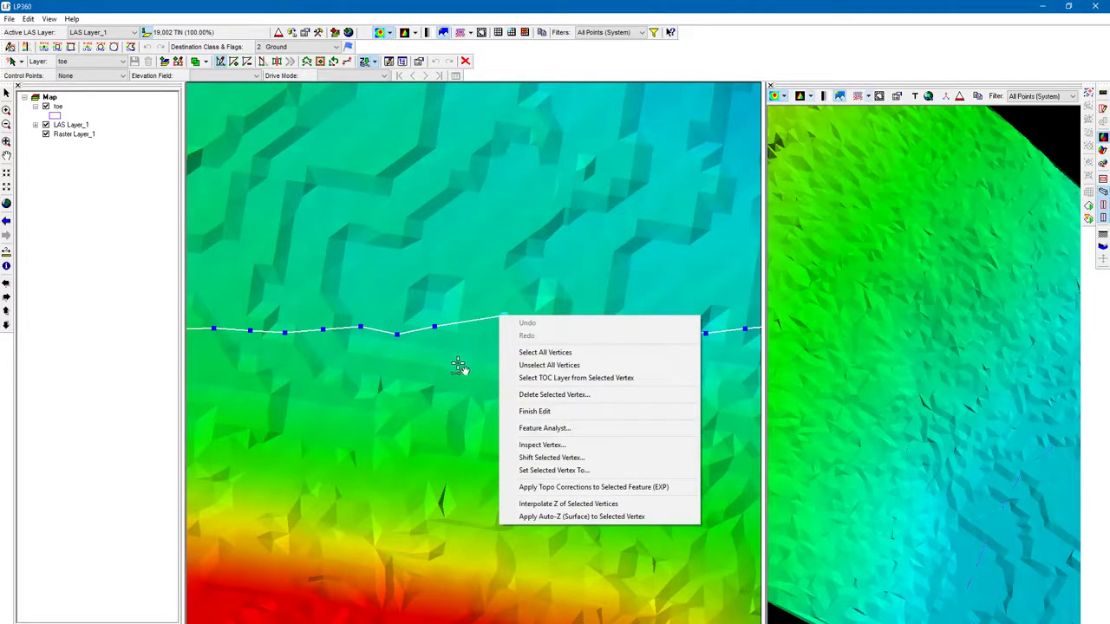
click(443, 5)
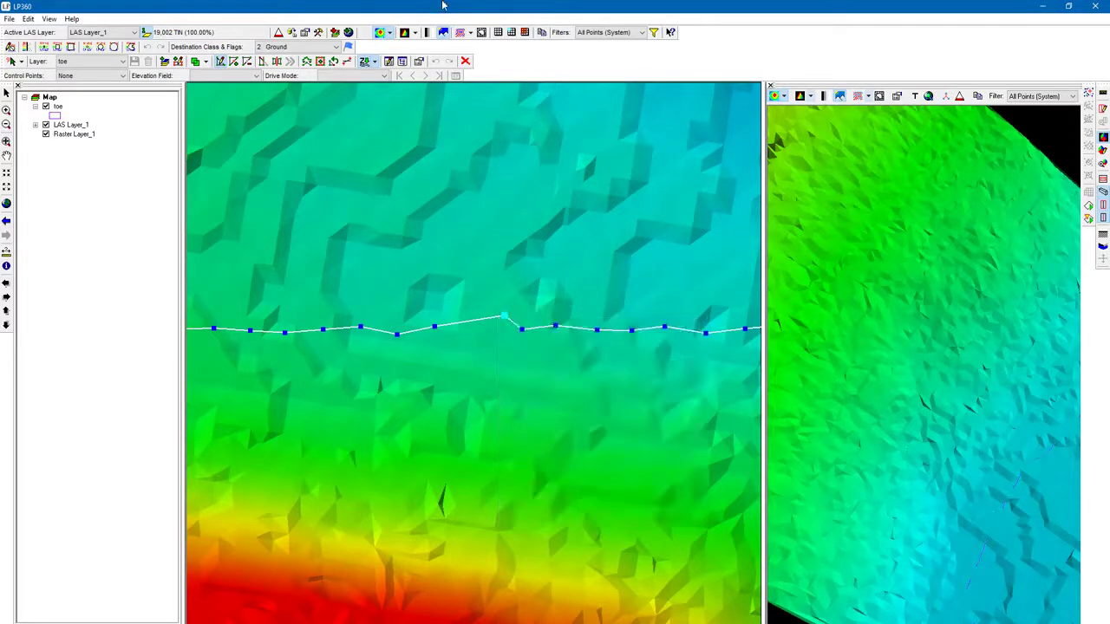
- Insert two vertices in the toe line just west of the raised vertex and pull them north to form a pointed bump
click(236, 63)
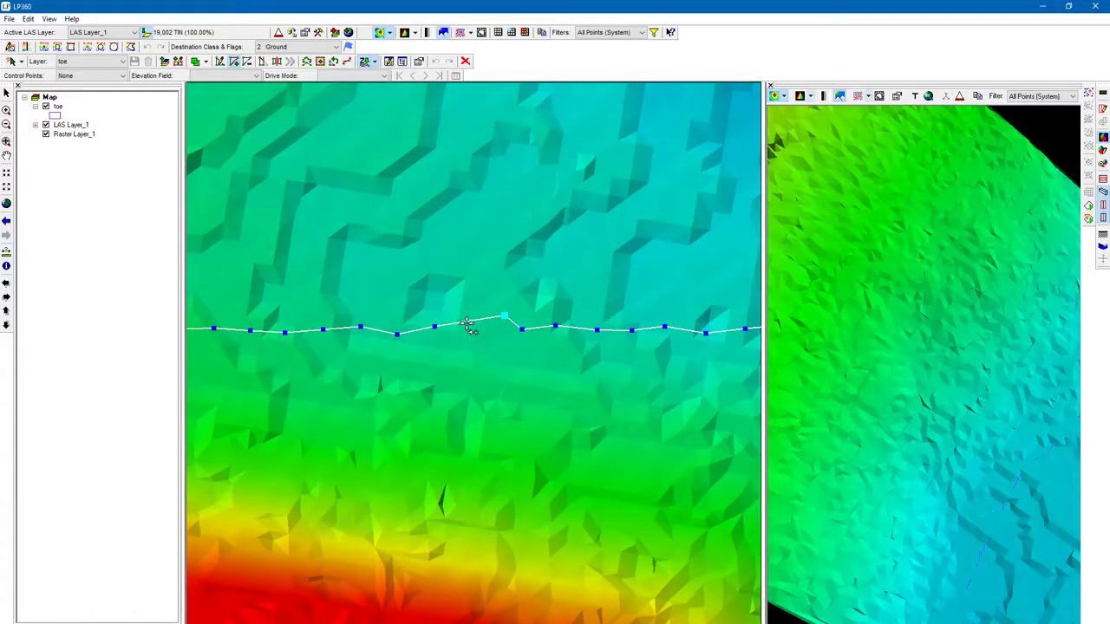
click(464, 319)
drag(463, 319, 461, 278)
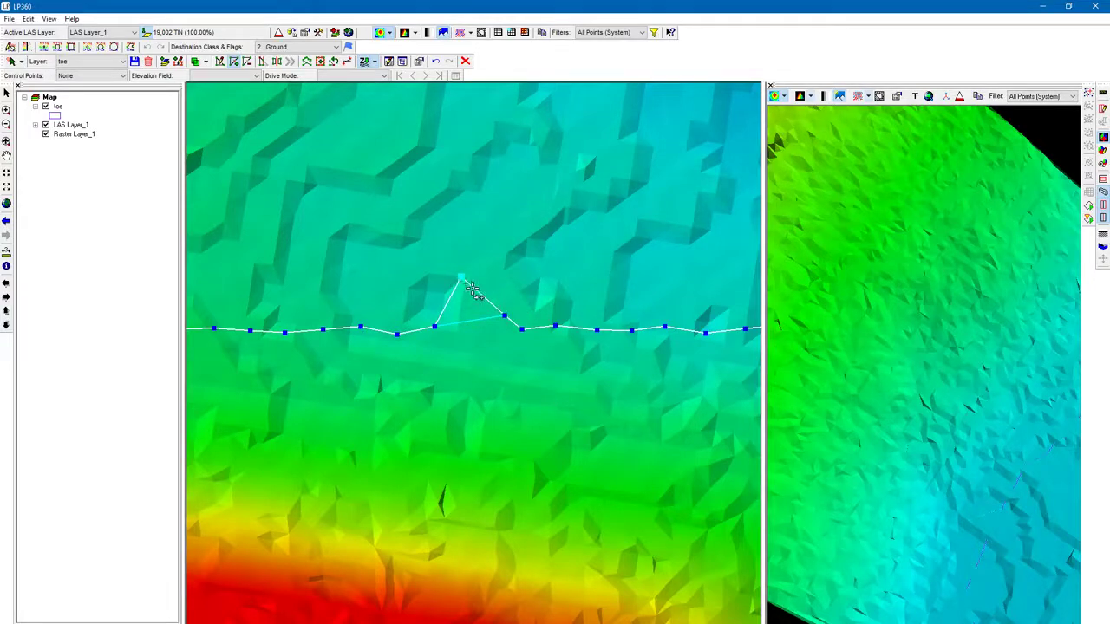
drag(483, 296, 529, 249)
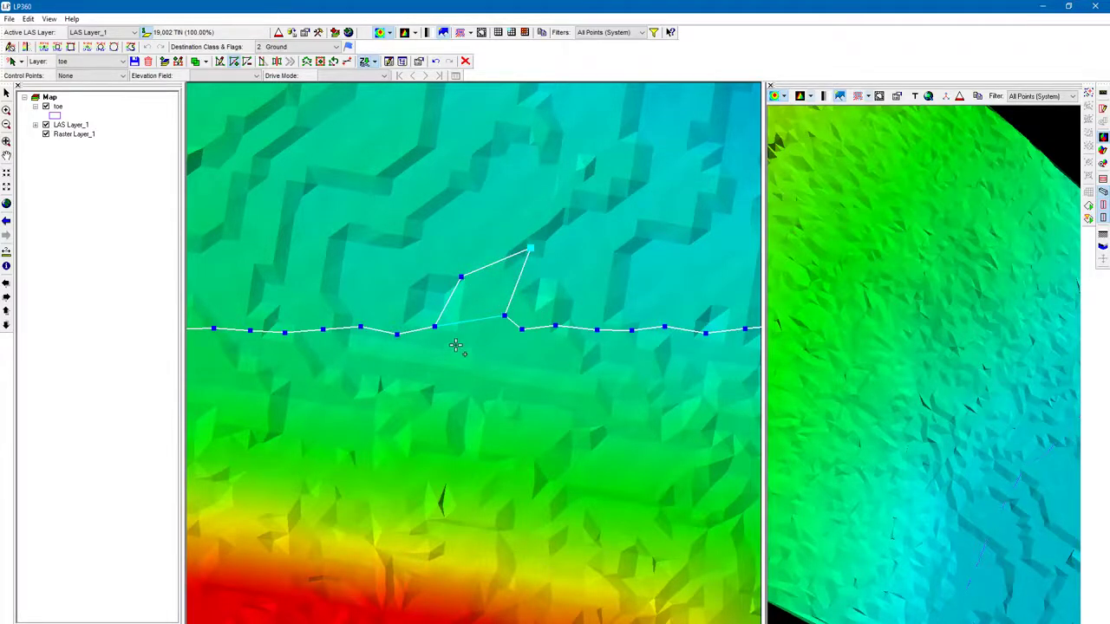
- Insert a vertex in the toe line west of the small mound and pull it and the following three vertices out to trace the mound's northern side
scroll(460, 364, down, 3)
scroll(605, 474, down, 5)
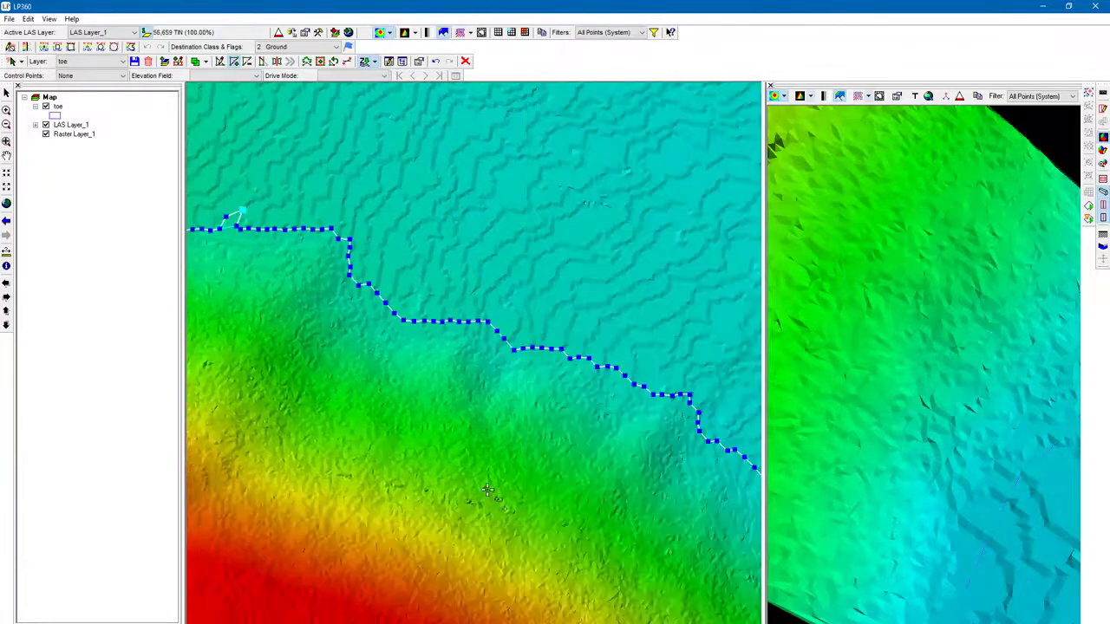
scroll(345, 413, up, 5)
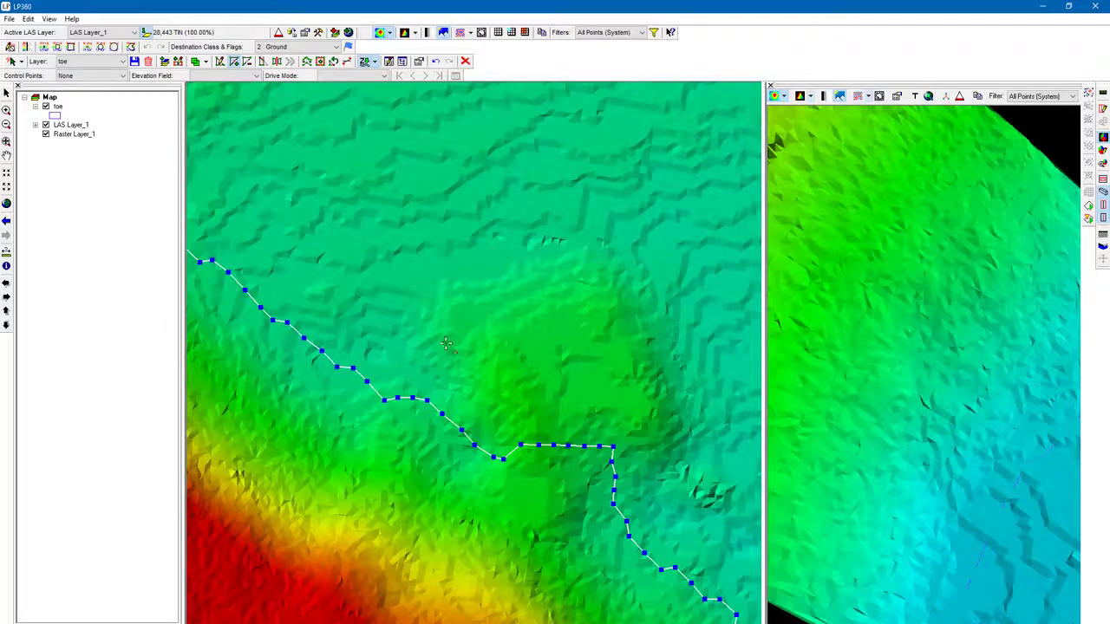
middle_drag(574, 543, 509, 518)
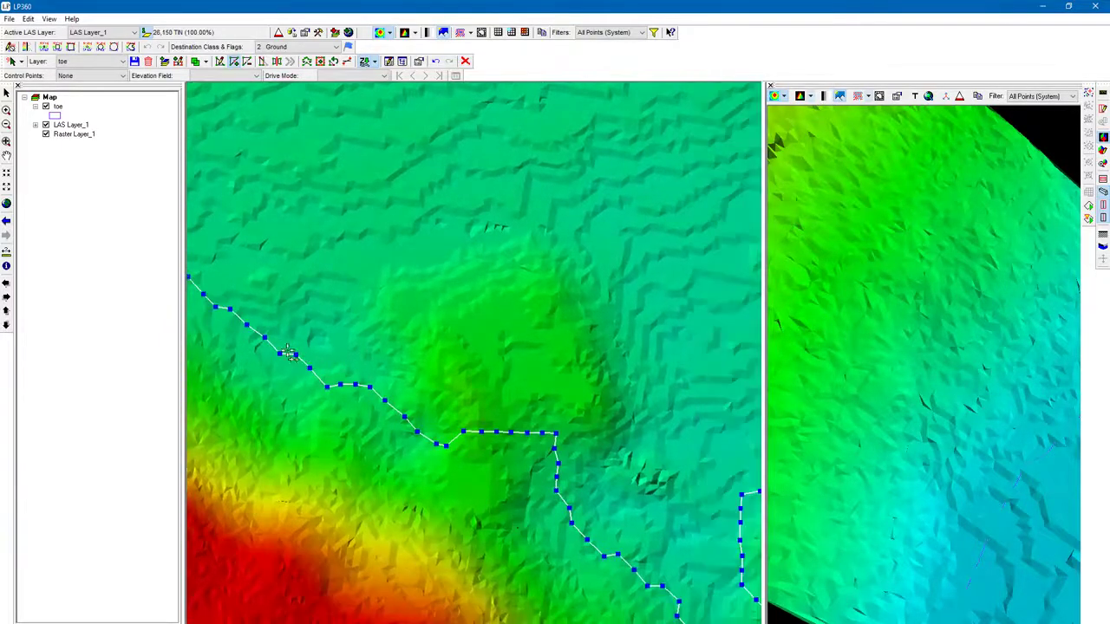
drag(279, 354, 371, 197)
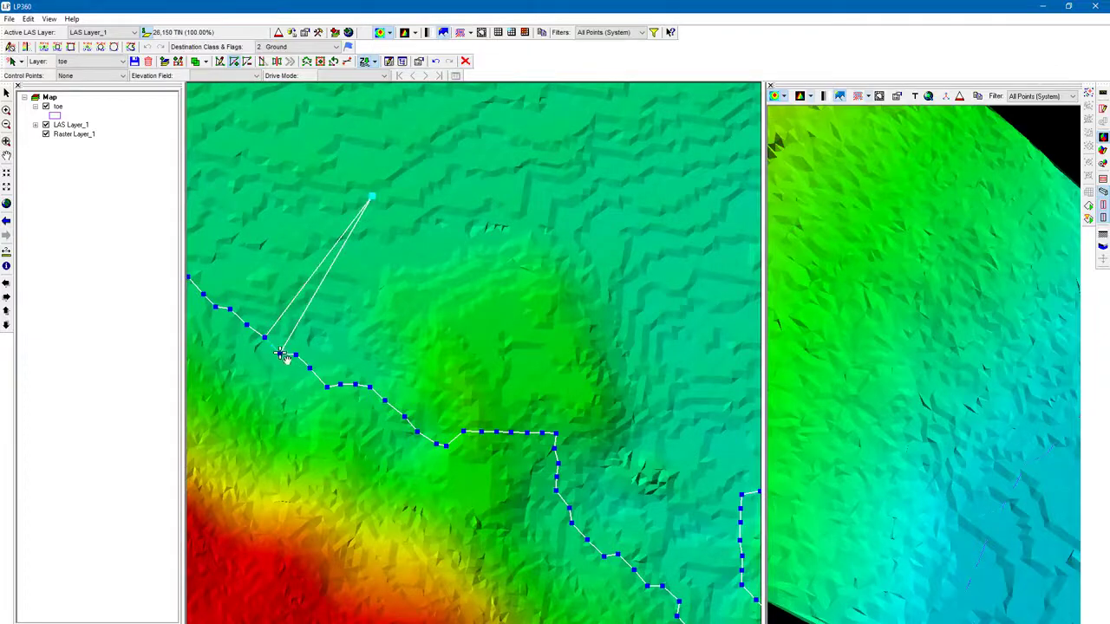
drag(279, 353, 402, 198)
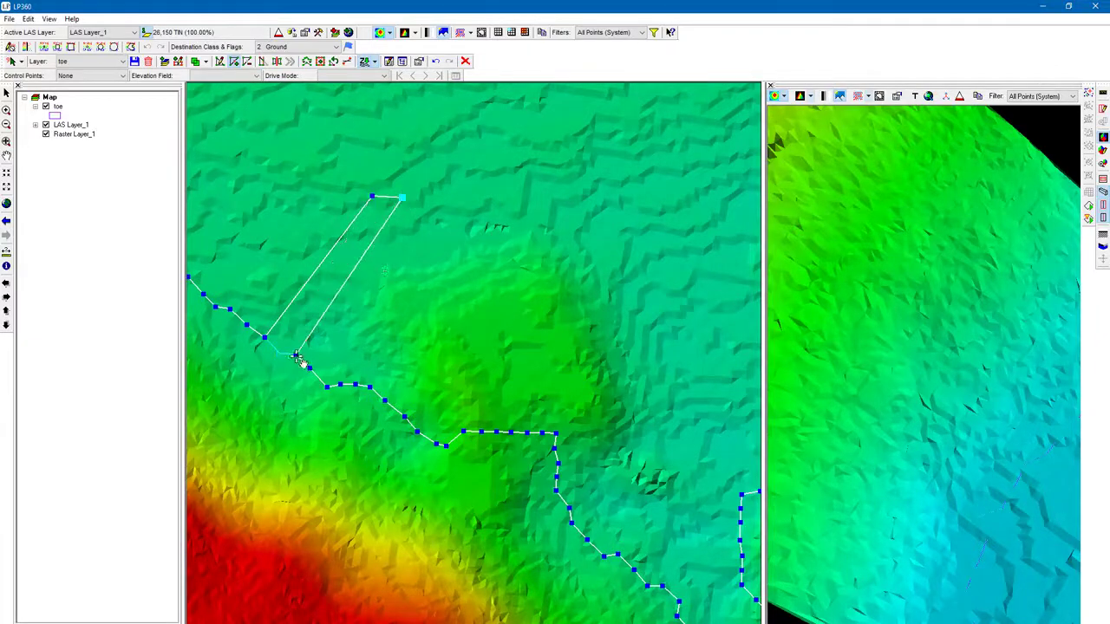
drag(295, 355, 459, 183)
drag(312, 368, 528, 178)
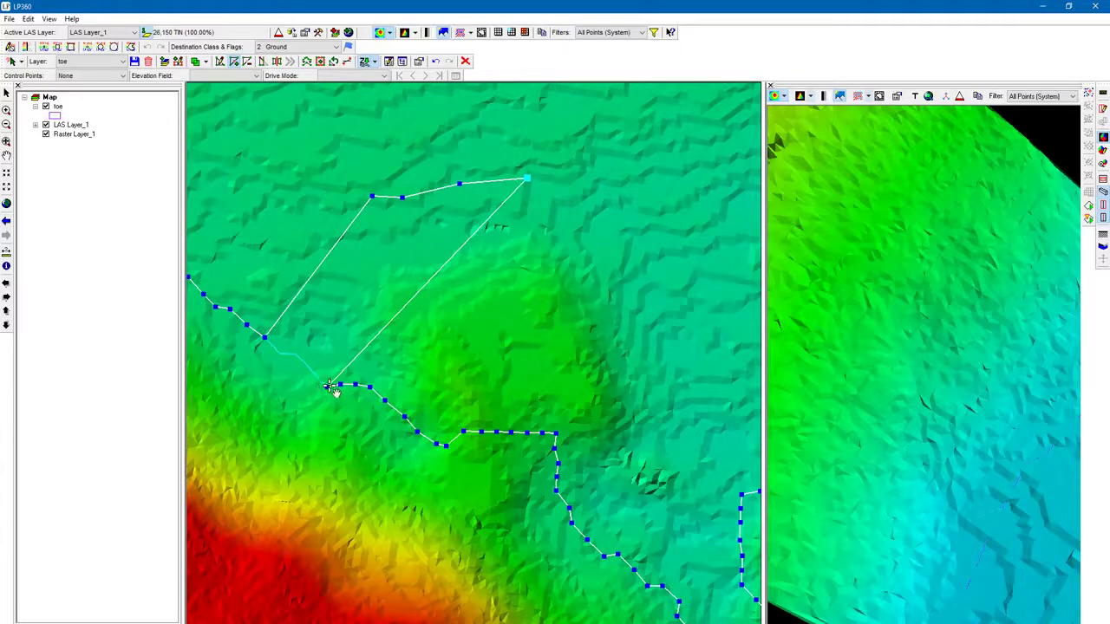
- Pull the next toe vertices one by one out past the mound's northeastern and eastern sides to continue the detour around it
drag(330, 387, 581, 210)
drag(351, 392, 706, 260)
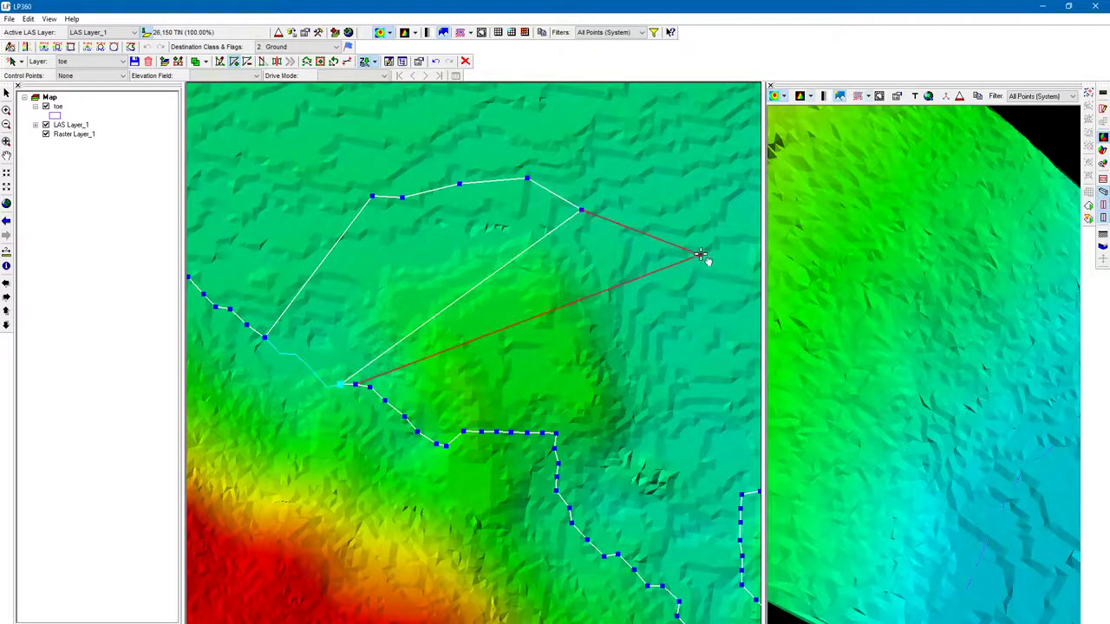
drag(361, 390, 686, 331)
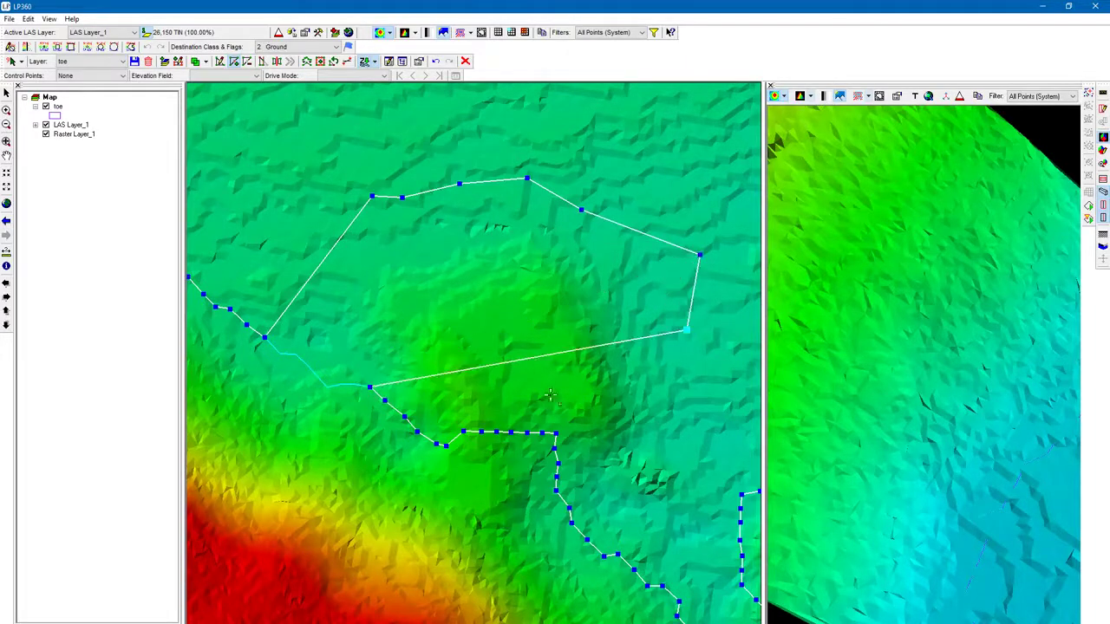
drag(373, 386, 685, 379)
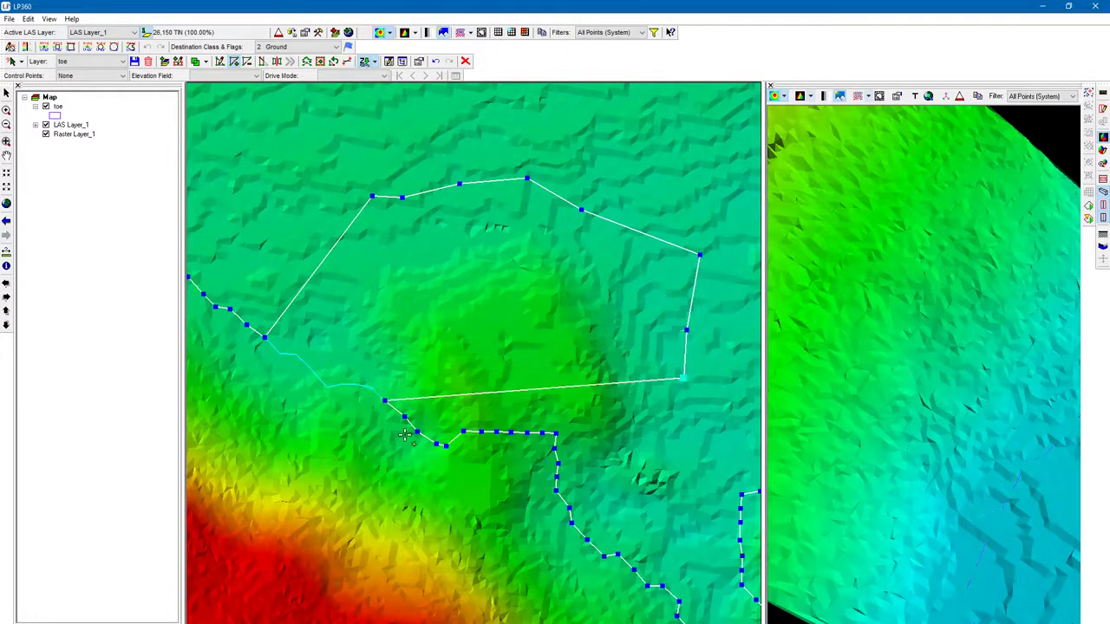
drag(391, 402, 721, 419)
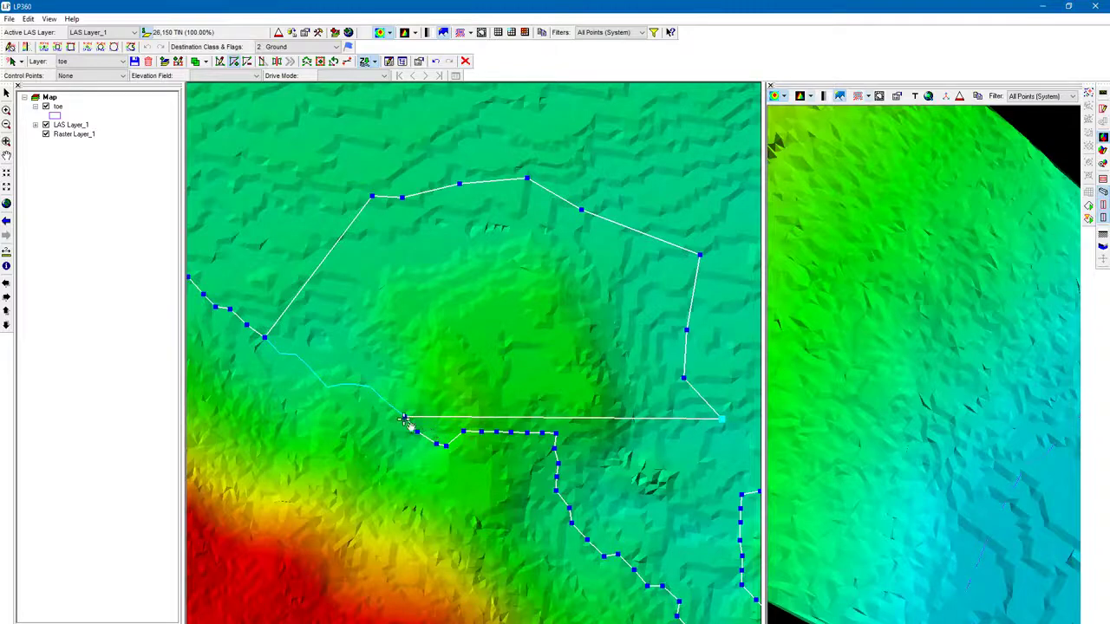
drag(405, 418, 697, 456)
drag(437, 445, 693, 495)
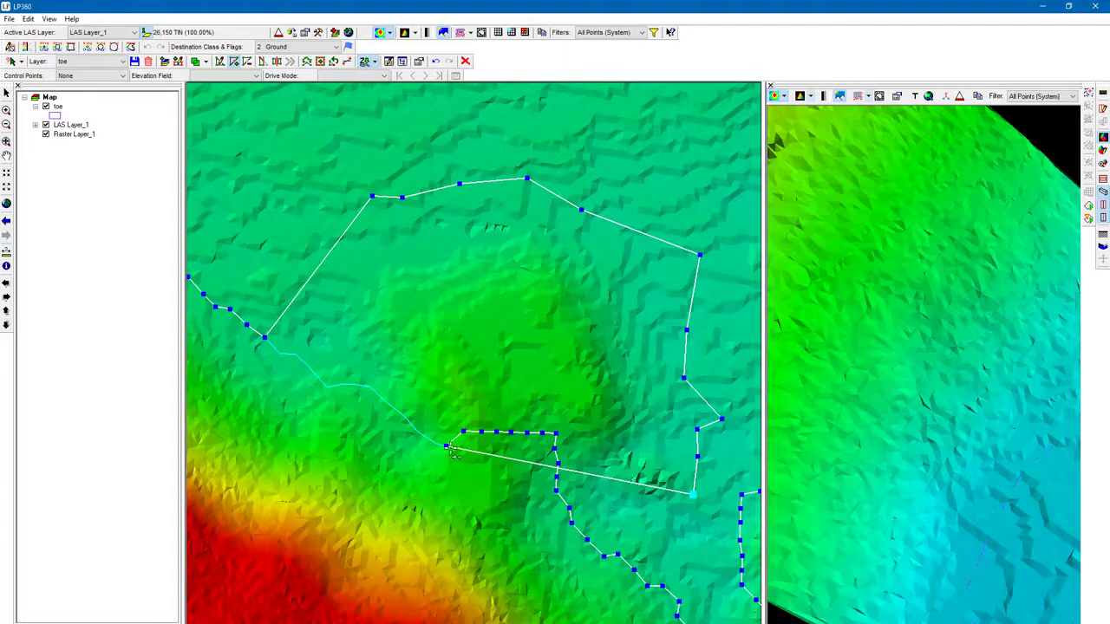
- Undo the vertex moves that routed the toe line around the mound
click(438, 60)
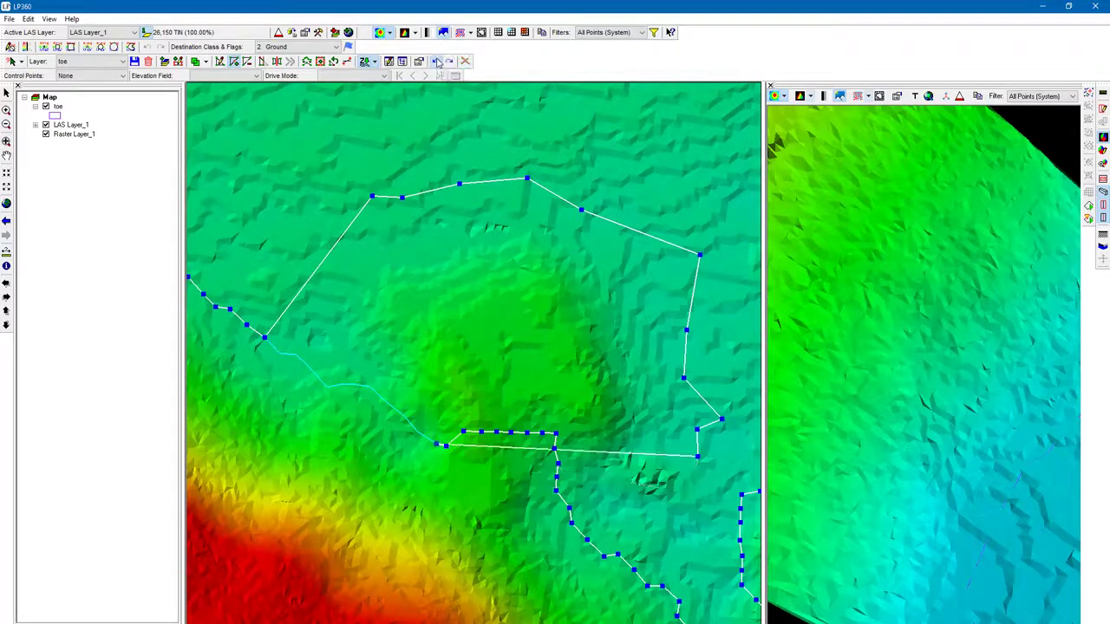
click(438, 60)
click(438, 61)
click(438, 61)
click(438, 60)
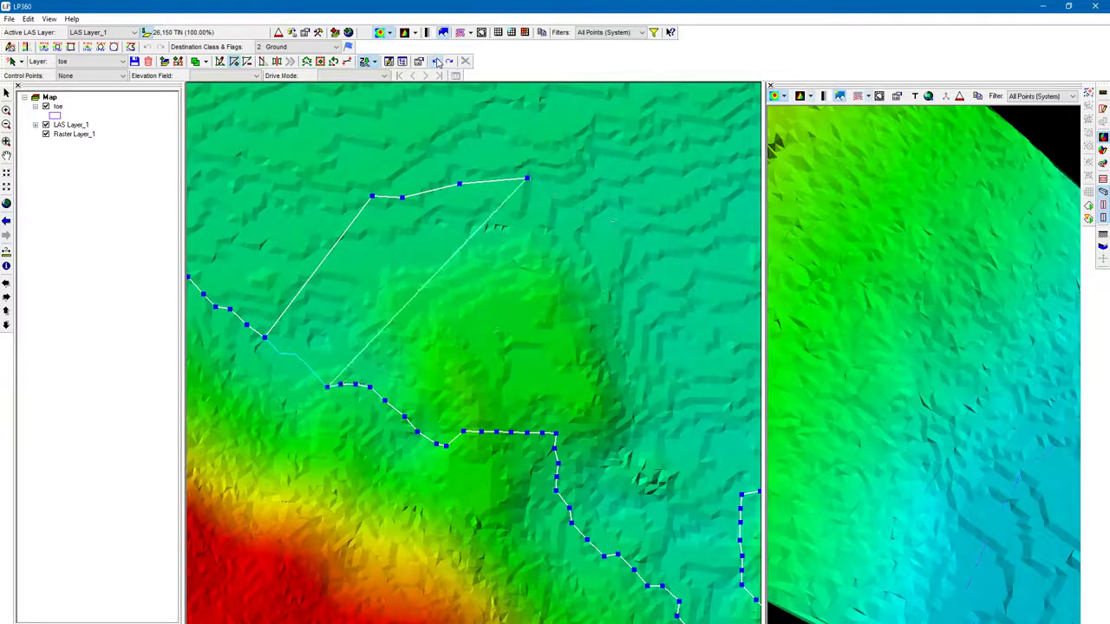
click(438, 61)
click(438, 60)
click(438, 61)
click(438, 61)
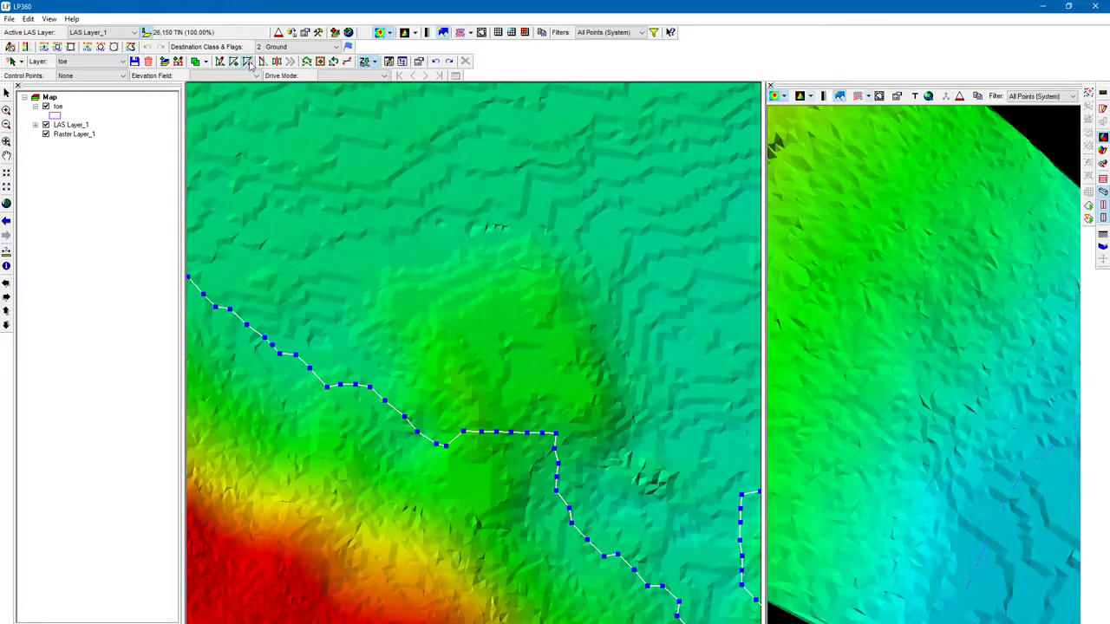
- Delete a single vertex from the toe line at the inner bend northwest of the mound
middle_drag(246, 280, 449, 332)
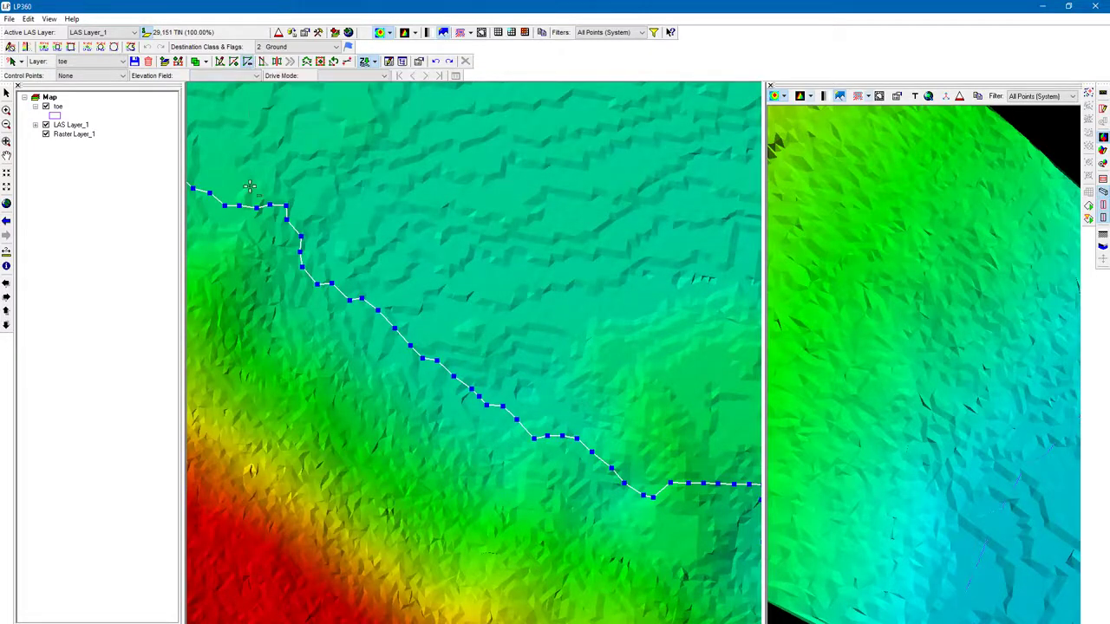
scroll(250, 187, up, 3)
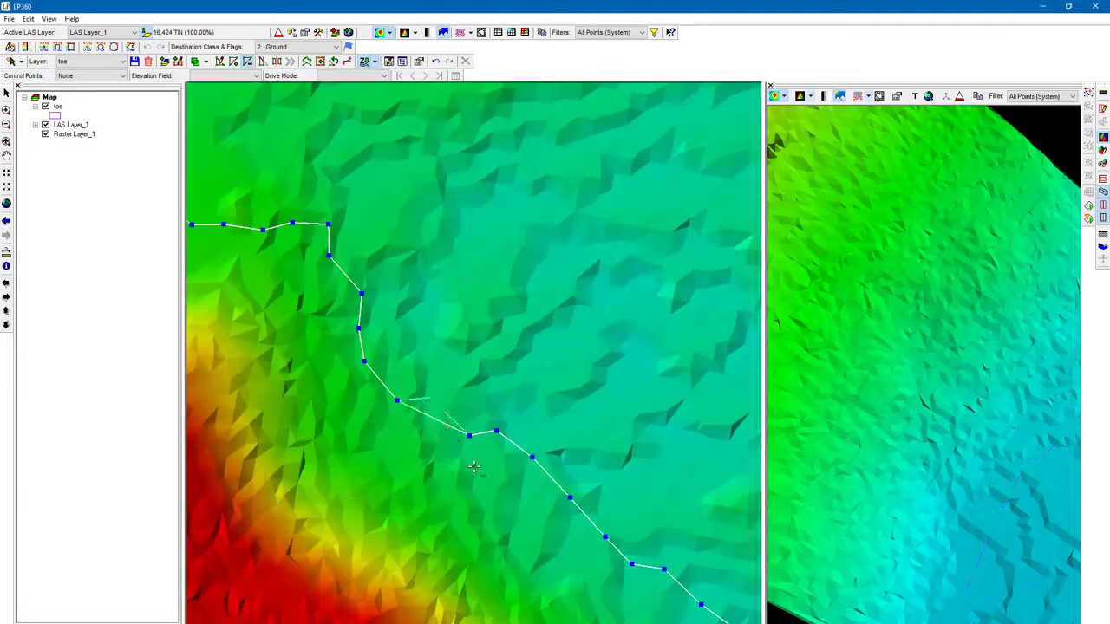
- Delete the whole run of toe vertices between the pointed bump and the bend northwest of the mound at once, then undo the deletion
scroll(420, 483, down, 10)
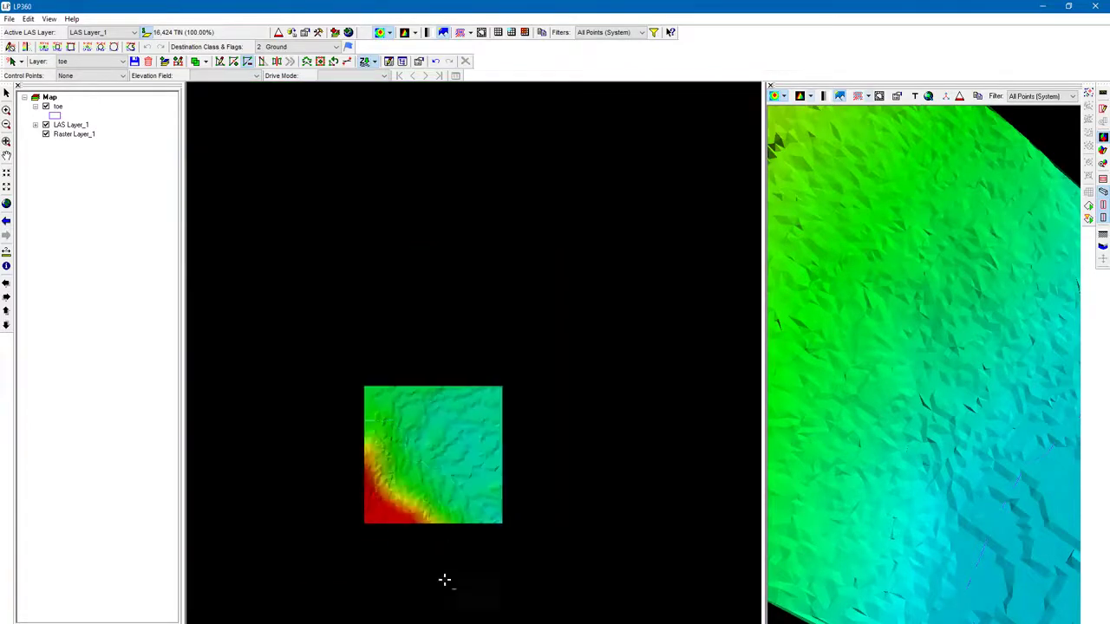
scroll(444, 579, up, 10)
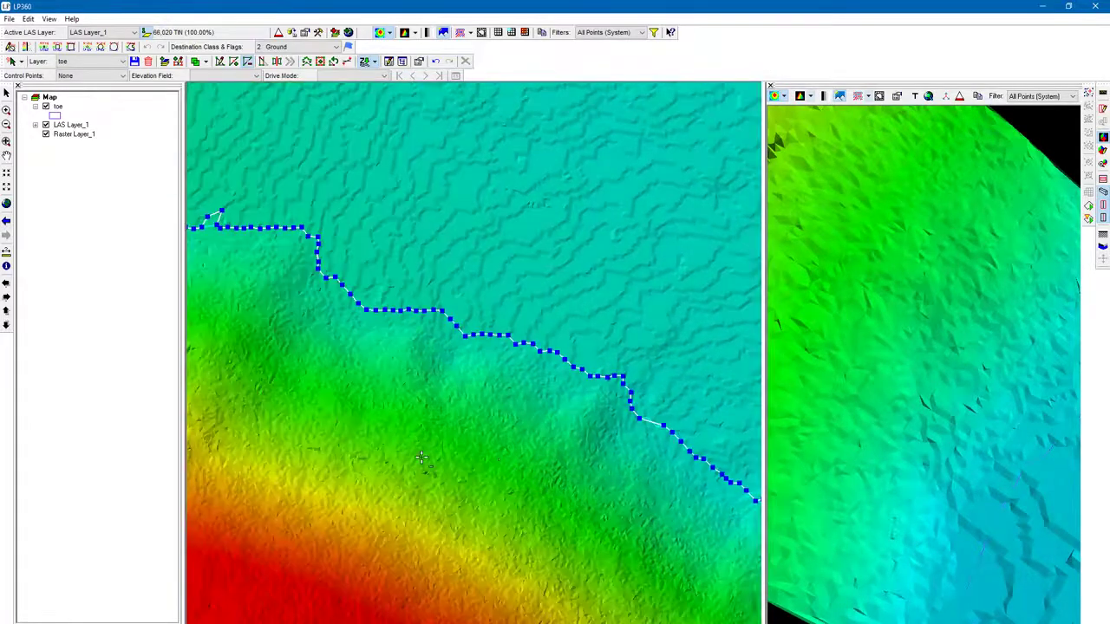
click(596, 491)
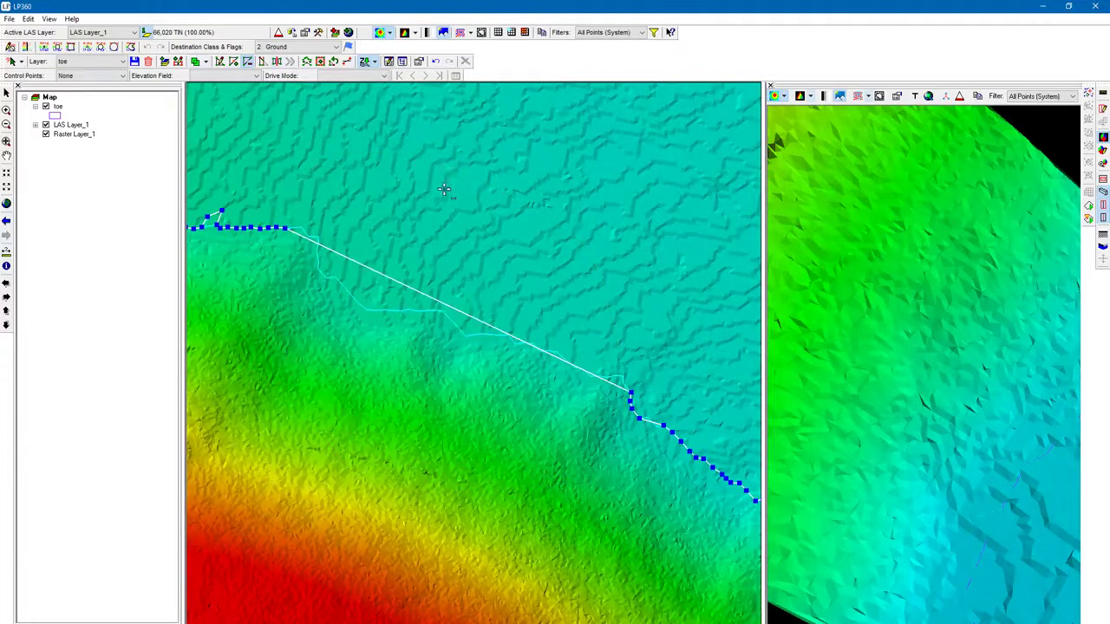
click(435, 61)
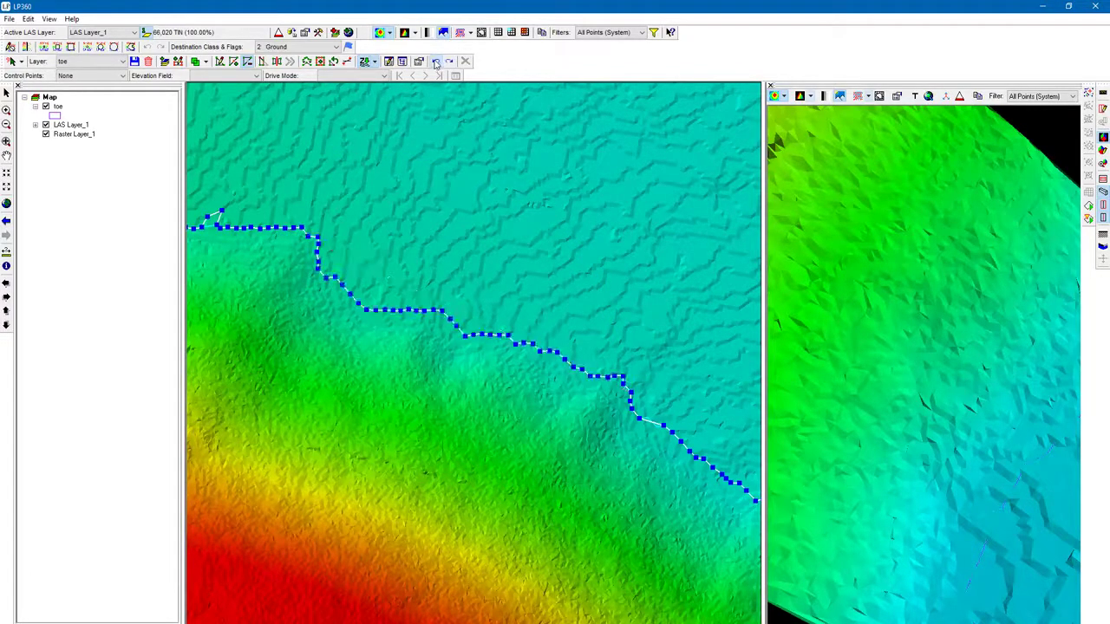
- With the Reshape tool, begin a line inside the toe polygon west of the small mound, cross the edge and arc around the mound's northern side
scroll(443, 299, up, 1)
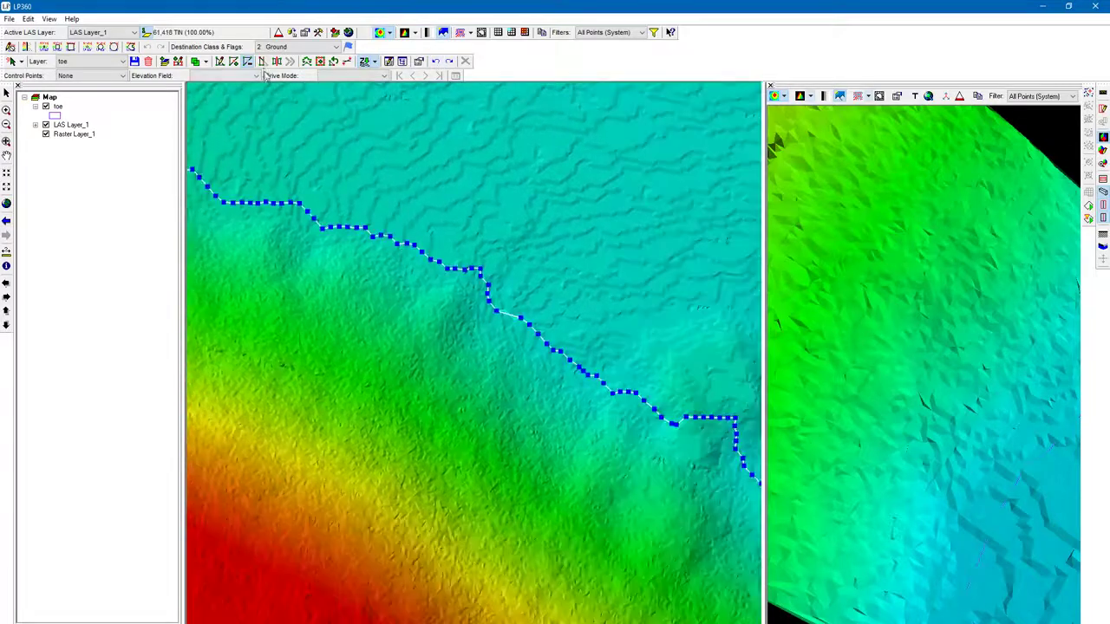
scroll(373, 579, up, 1)
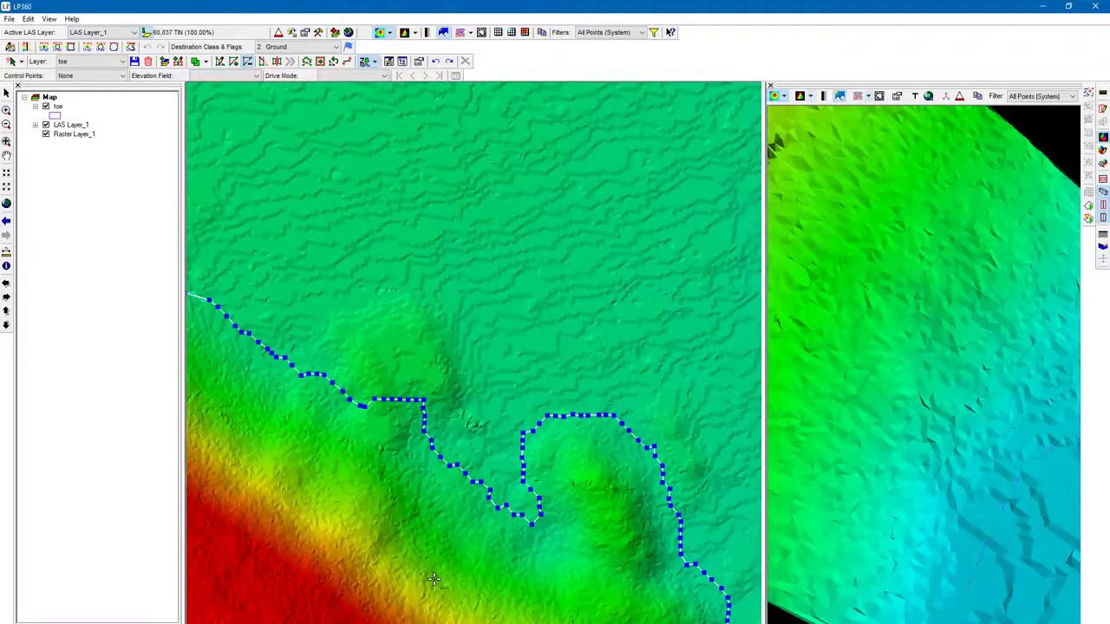
click(265, 65)
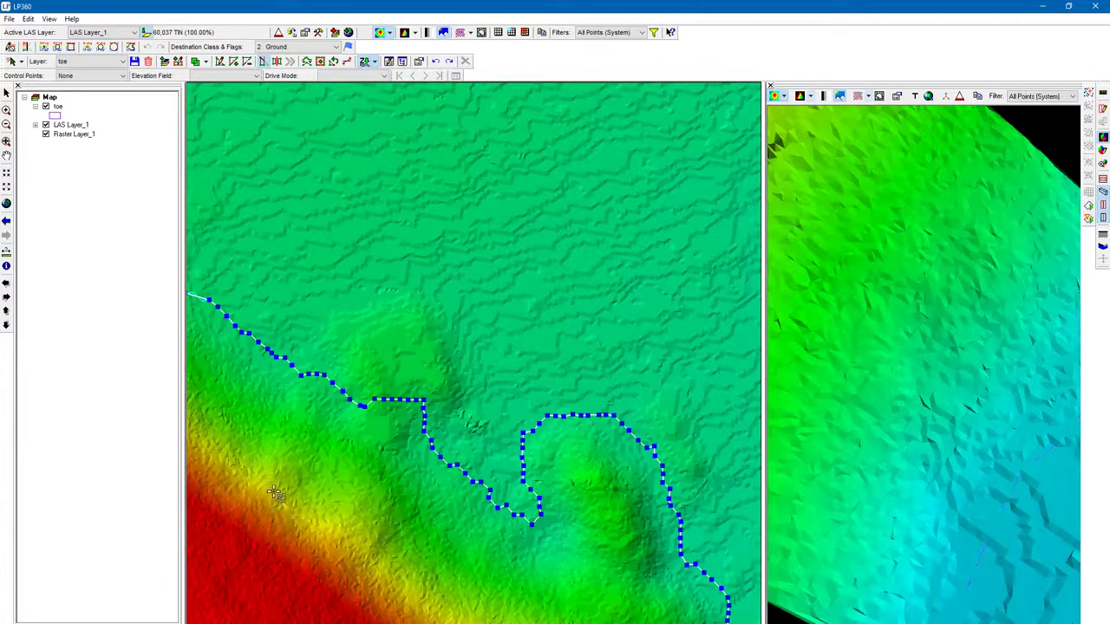
click(219, 373)
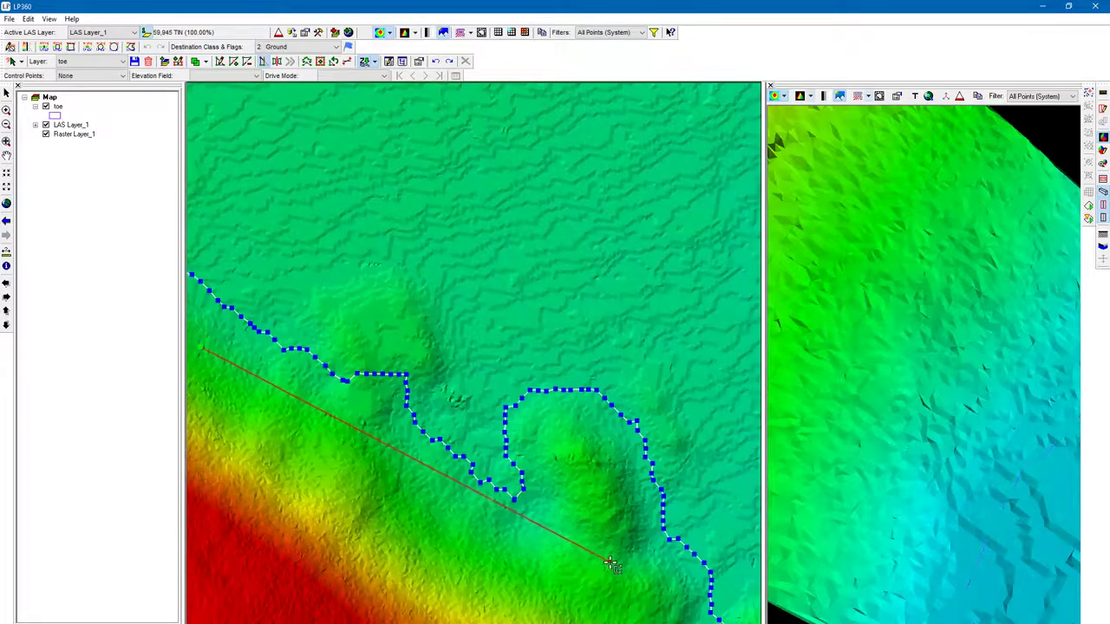
click(249, 300)
click(264, 275)
click(295, 257)
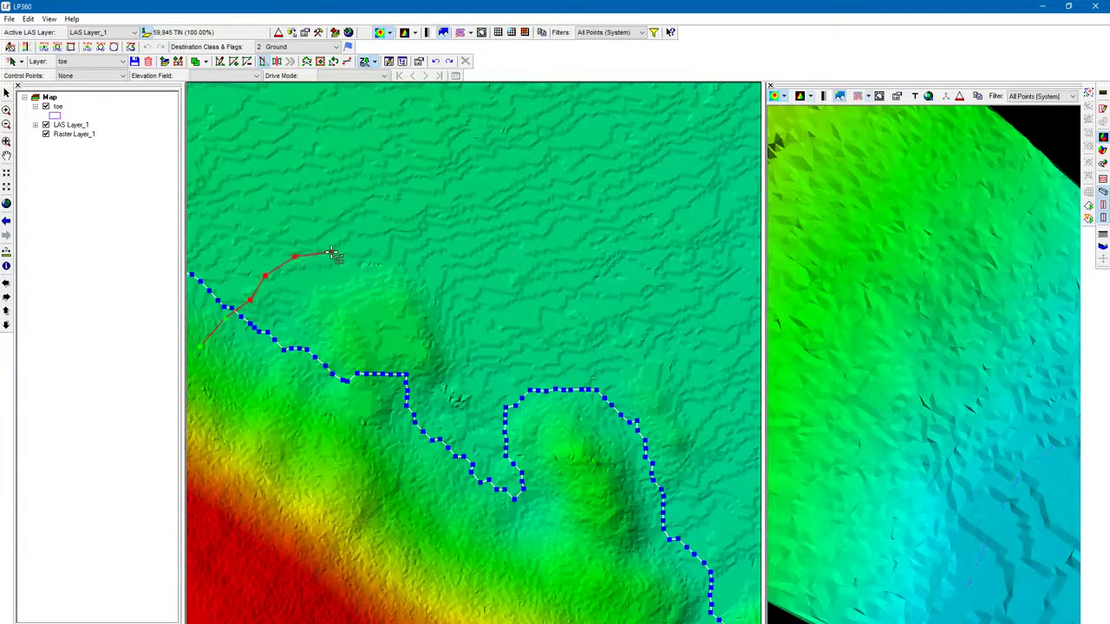
click(332, 252)
click(370, 246)
click(414, 250)
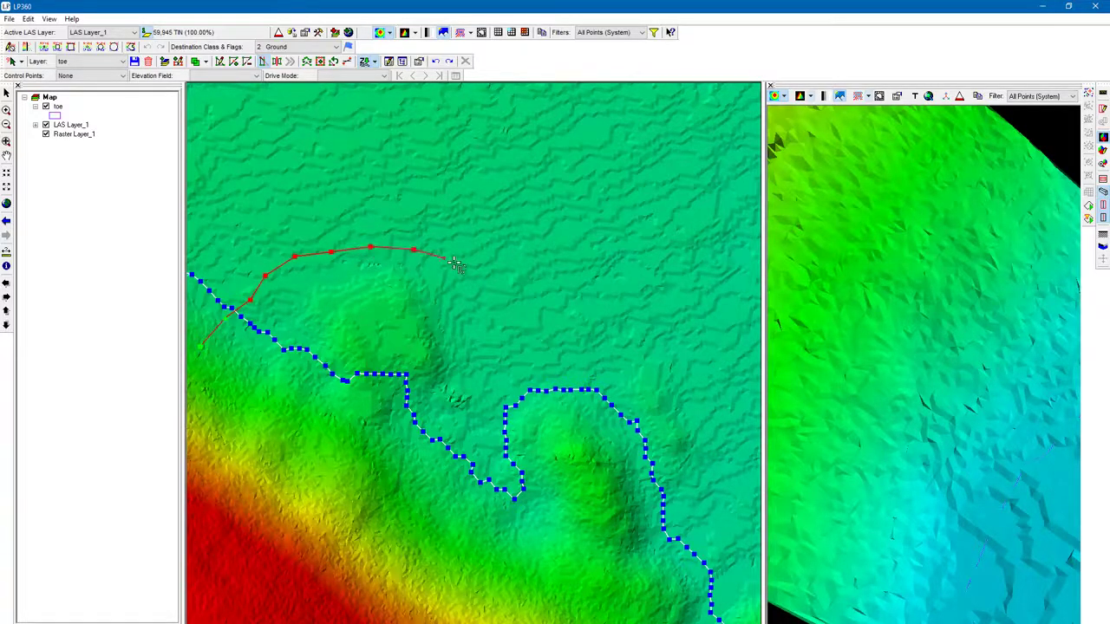
click(459, 265)
click(515, 282)
click(550, 298)
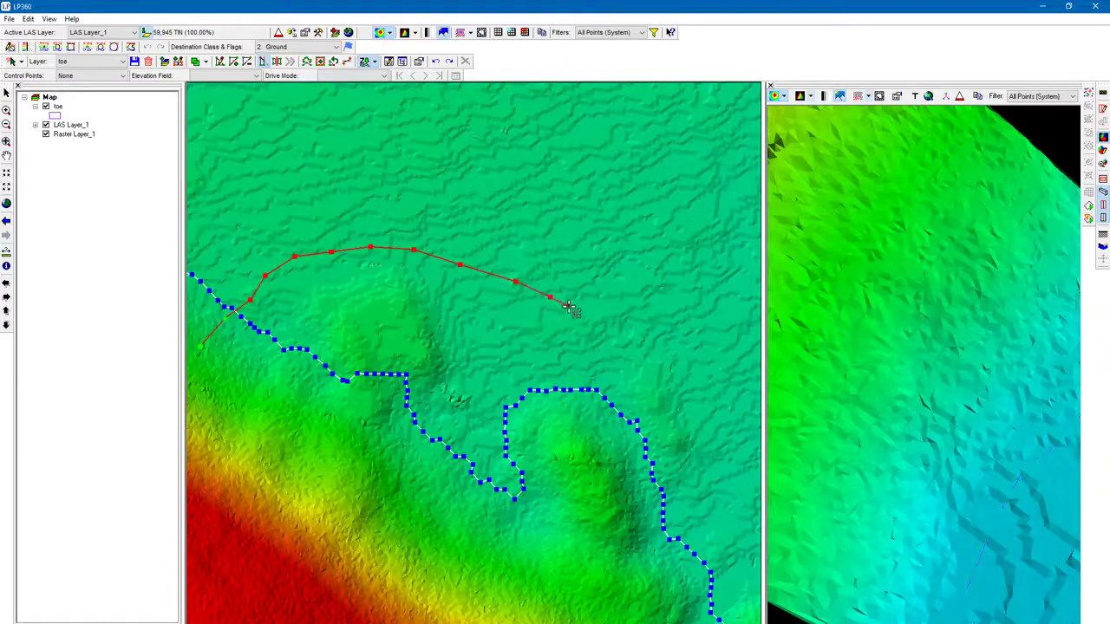
- Continue the reshape line around the second mound's eastern side and back inside the toe polygon, finish it, then undo the reshape
click(570, 307)
click(603, 322)
click(626, 327)
click(654, 346)
click(681, 364)
click(699, 410)
click(699, 433)
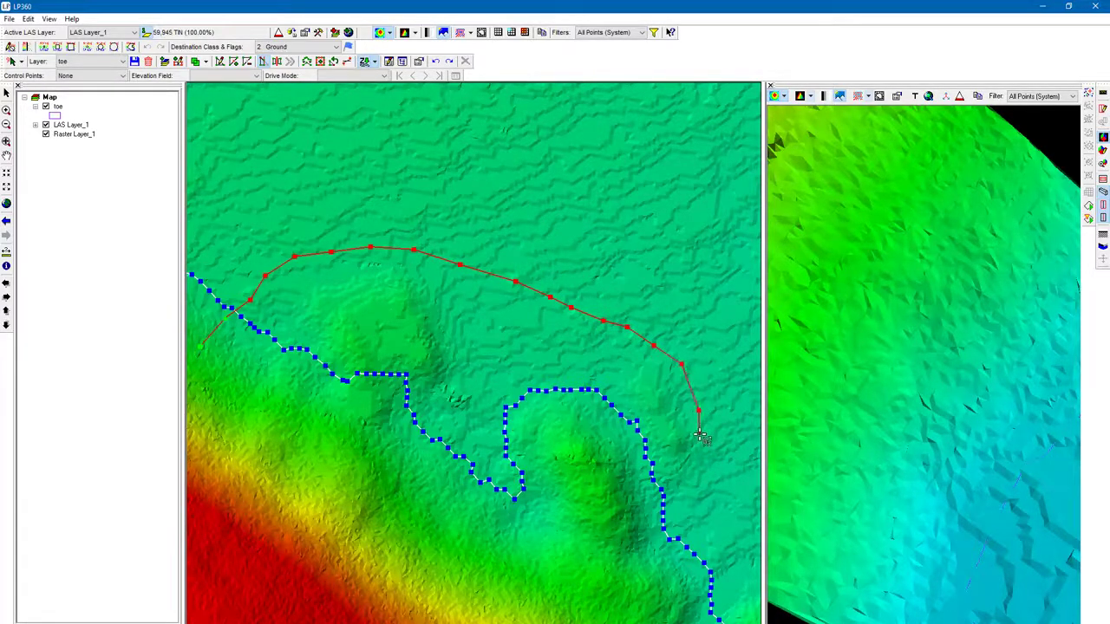
click(704, 468)
click(699, 493)
click(694, 517)
click(688, 525)
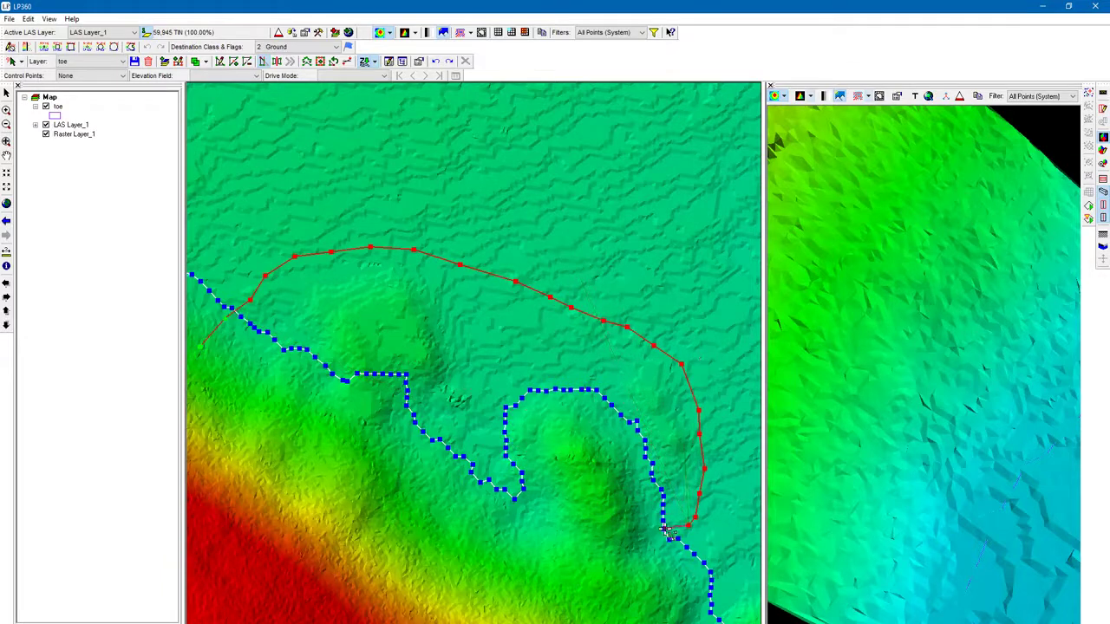
click(670, 594)
double_click(619, 598)
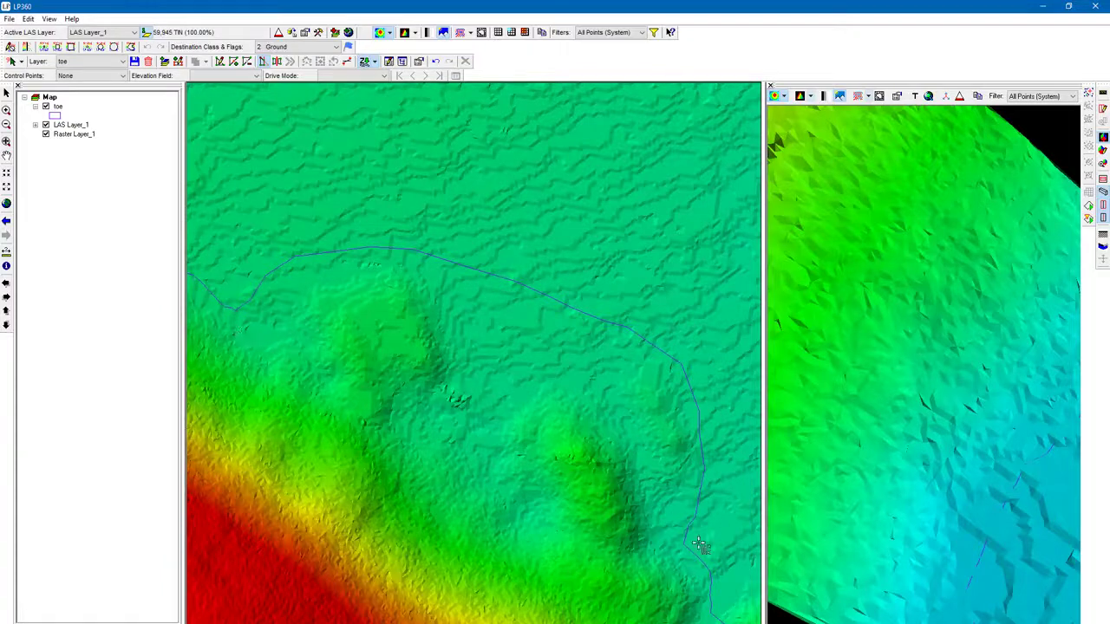
click(437, 61)
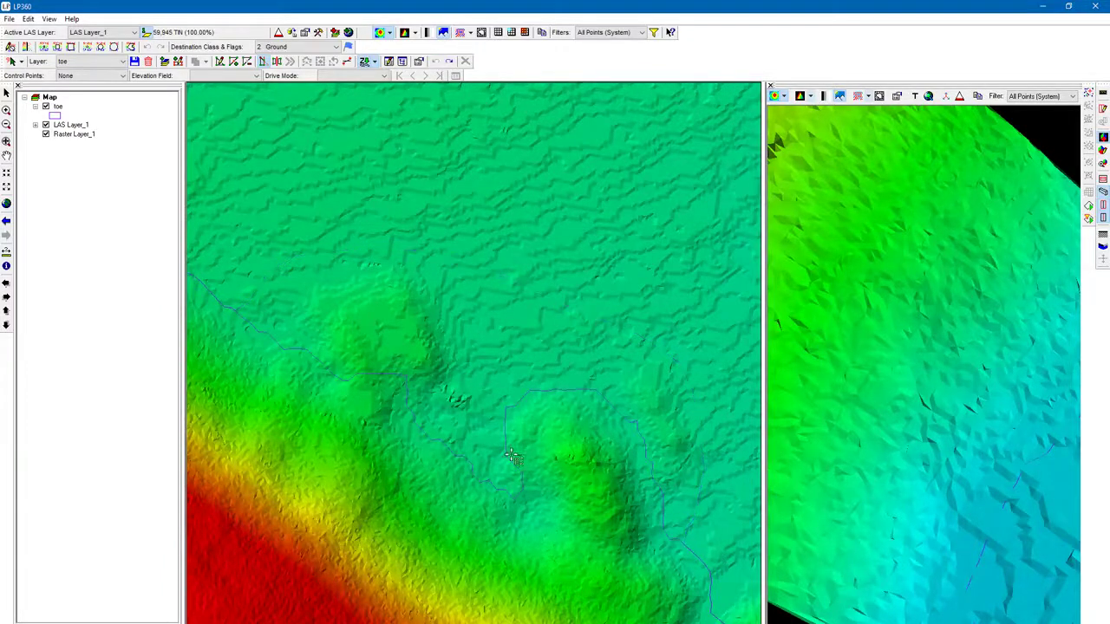
- Select the toe polygon and begin a Reshape line inside it southeast of the second mound, crossing the edge and arcing north around that mound
scroll(466, 477, down, 2)
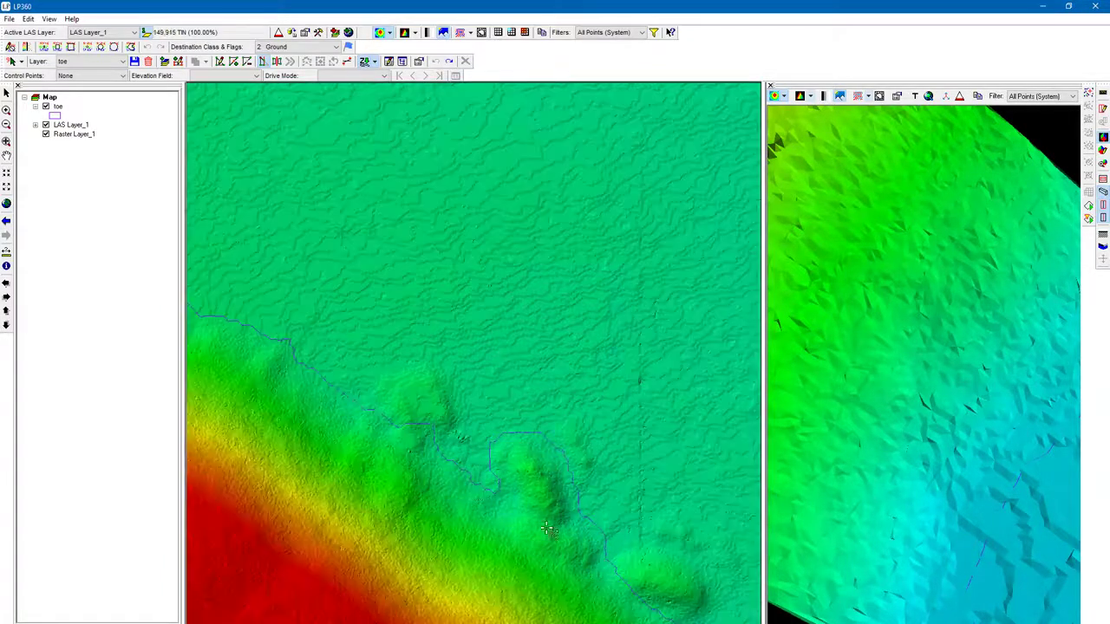
click(221, 62)
click(428, 428)
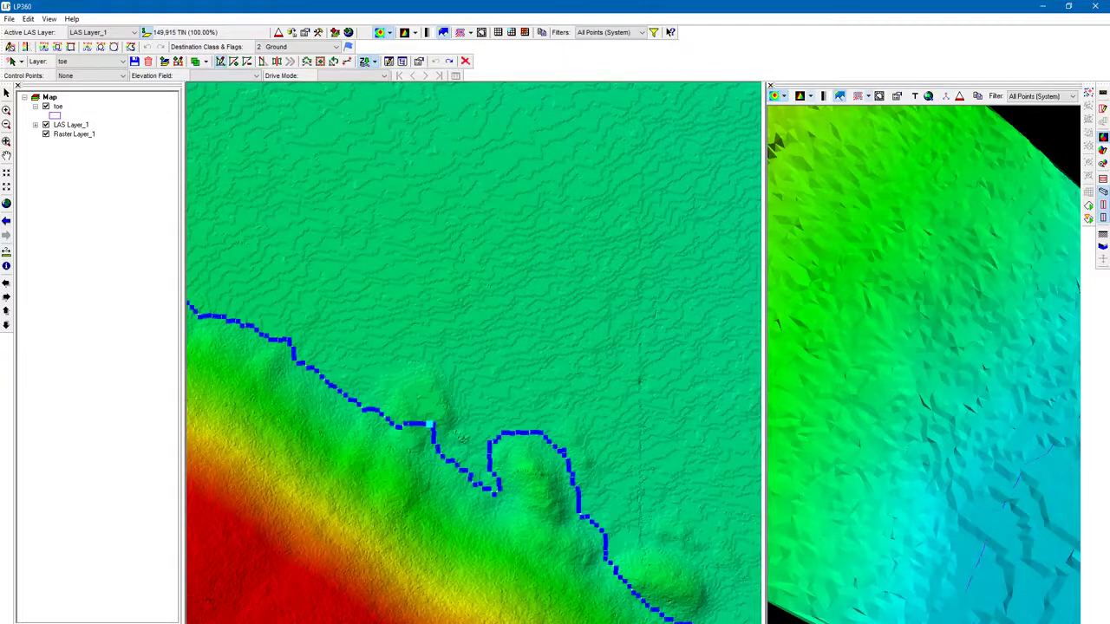
click(262, 61)
click(584, 579)
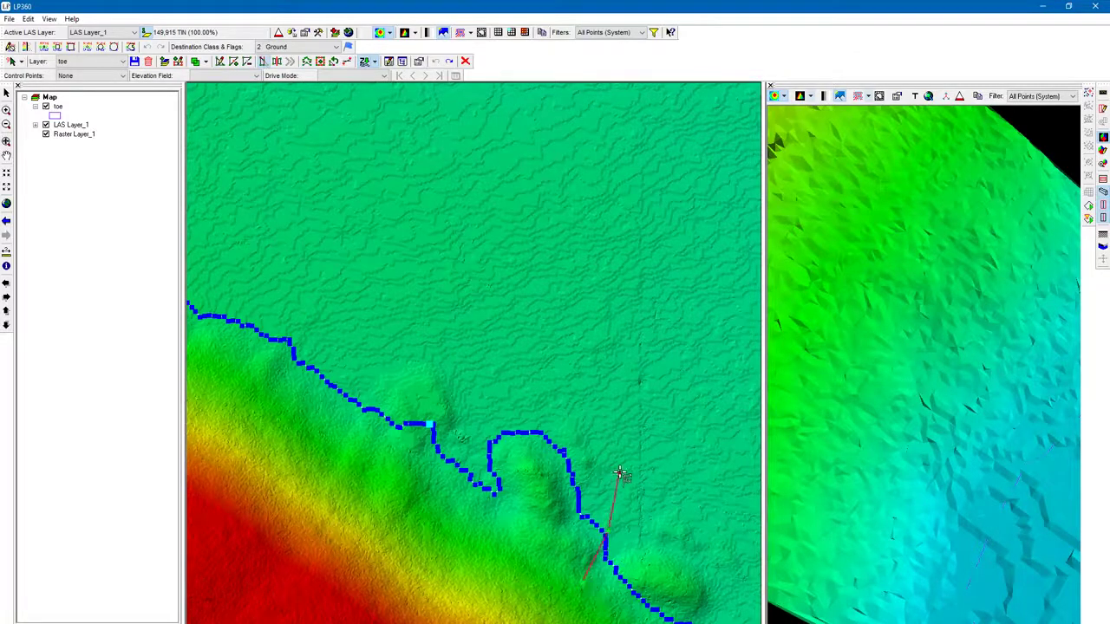
click(619, 468)
click(620, 418)
click(607, 390)
click(557, 345)
click(510, 323)
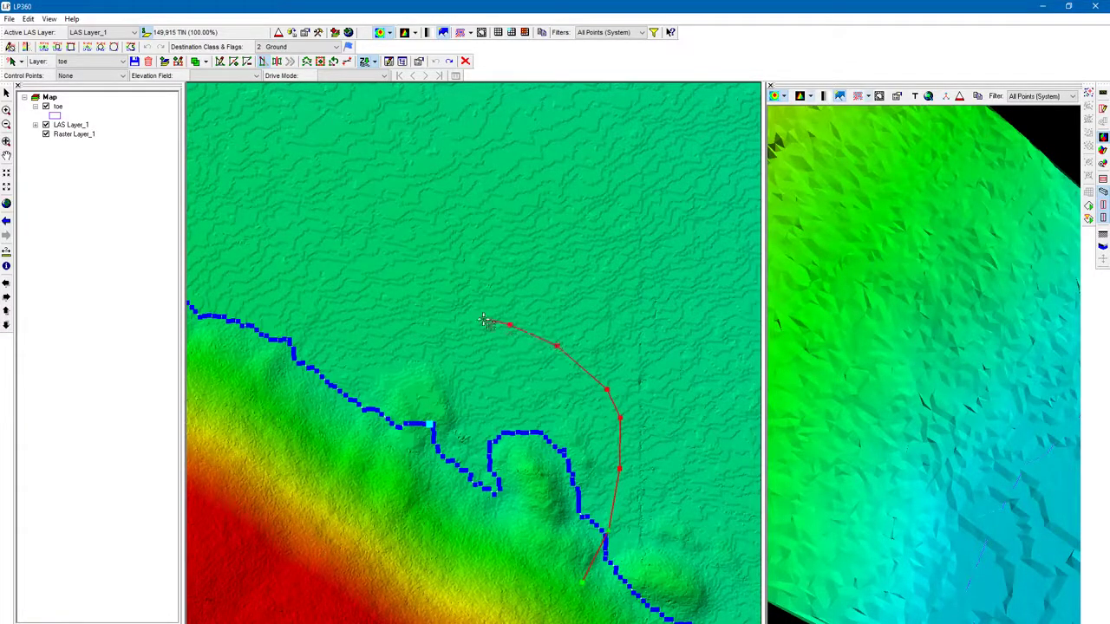
- Continue the reshape line westward past the first mound, cross back inside the toe polygon farther northwest, and finish it
click(469, 316)
click(426, 310)
click(345, 292)
click(308, 293)
click(279, 307)
click(247, 327)
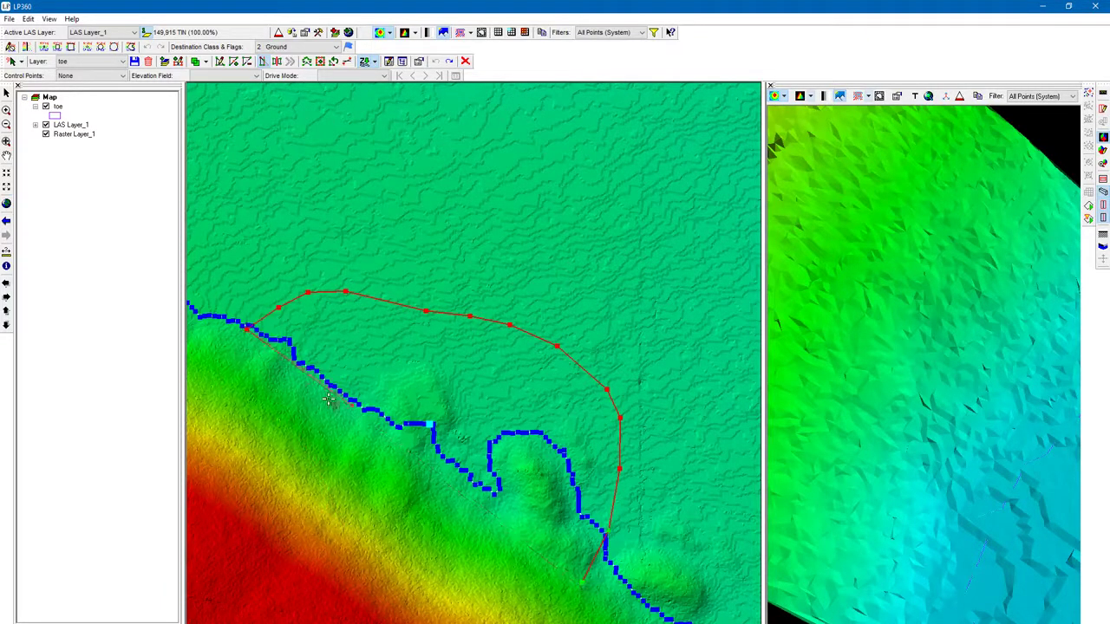
double_click(226, 356)
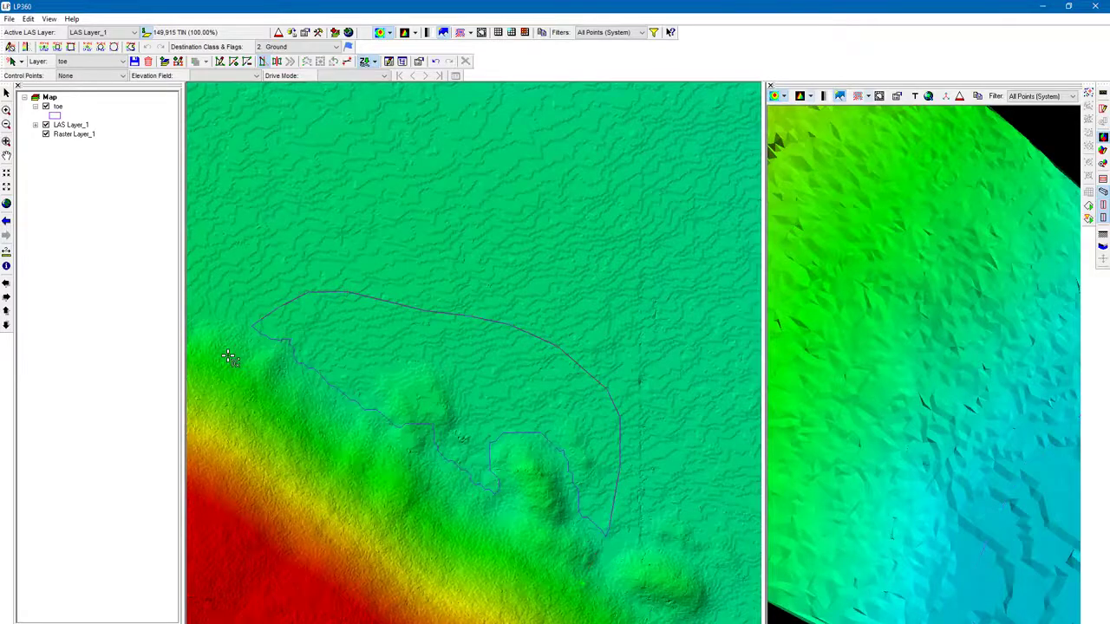
- Examine the toe outline around the whole large stockpile and undo the last reshape
scroll(359, 550, down, 5)
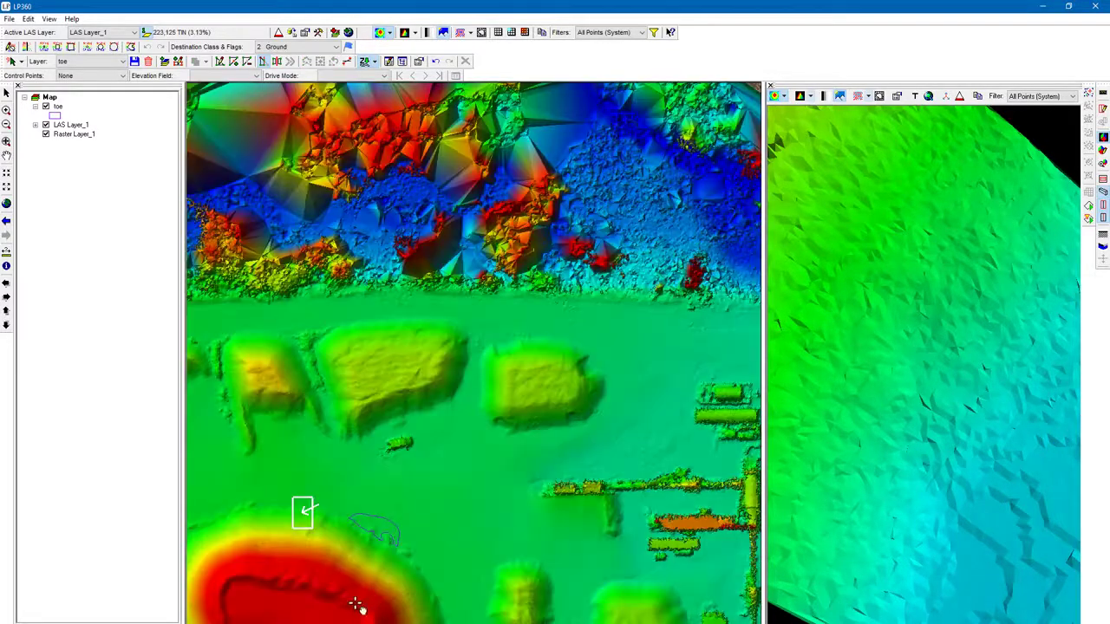
middle_drag(355, 604, 458, 326)
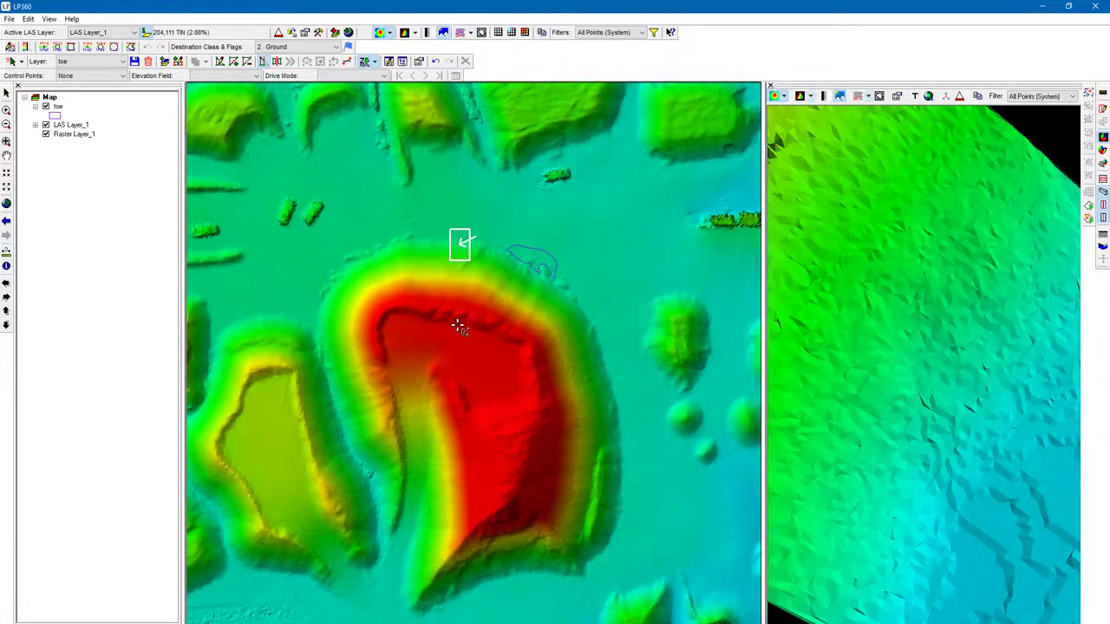
click(435, 61)
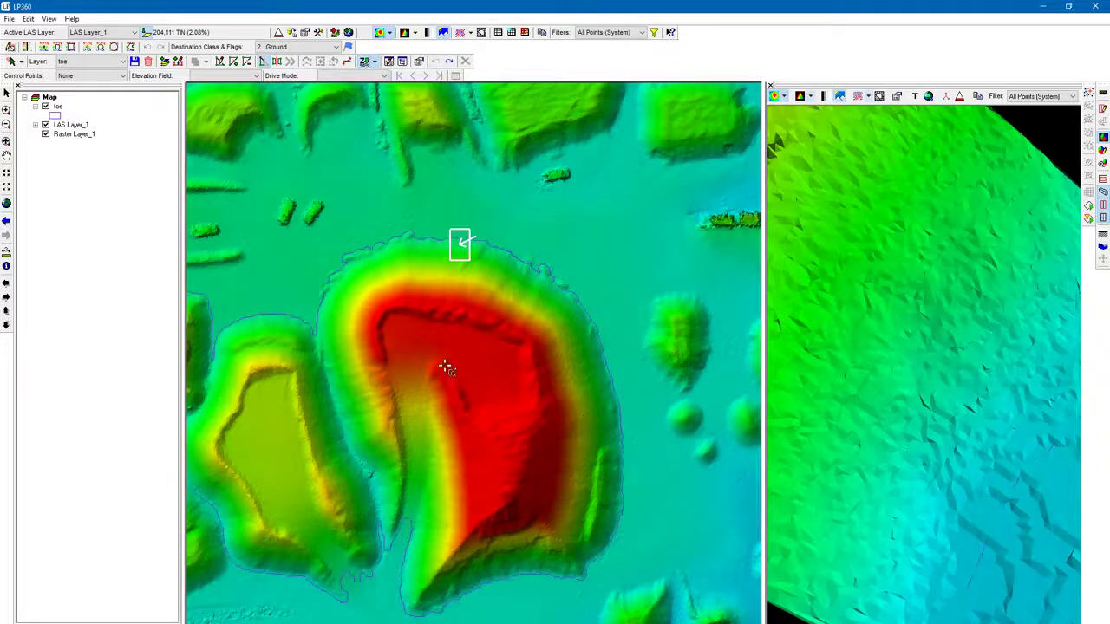
- With the Reshape tool, begin a line inside the toe polygon northwest of the first mound, cross the edge and arc over that mound's northern side
scroll(612, 260, up, 3)
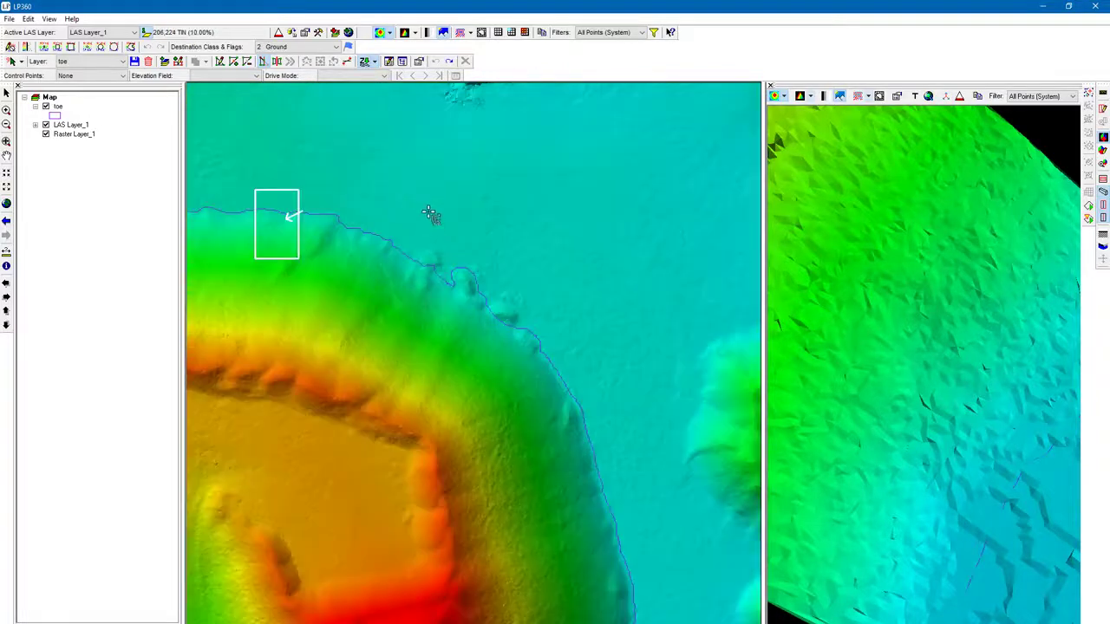
scroll(431, 215, up, 3)
scroll(395, 518, up, 3)
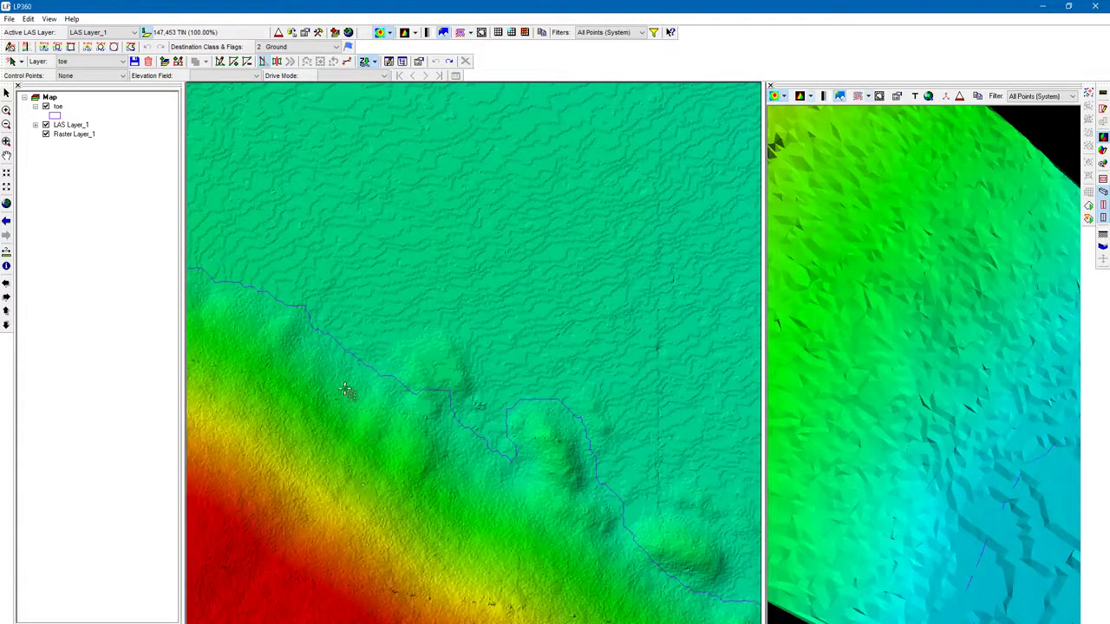
middle_drag(485, 568, 397, 402)
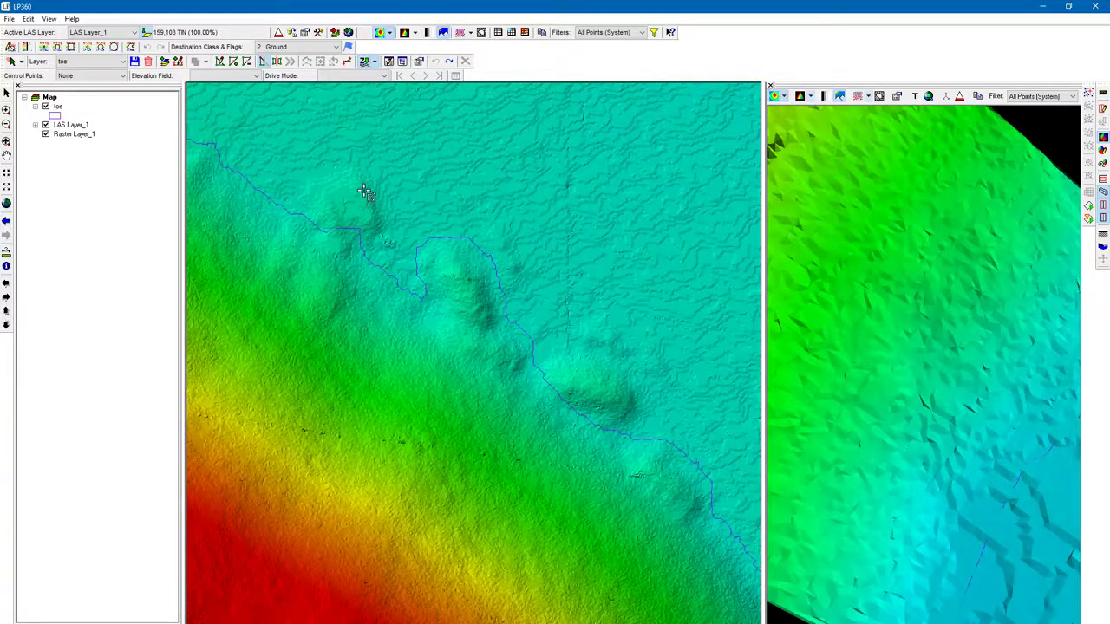
click(263, 62)
click(223, 185)
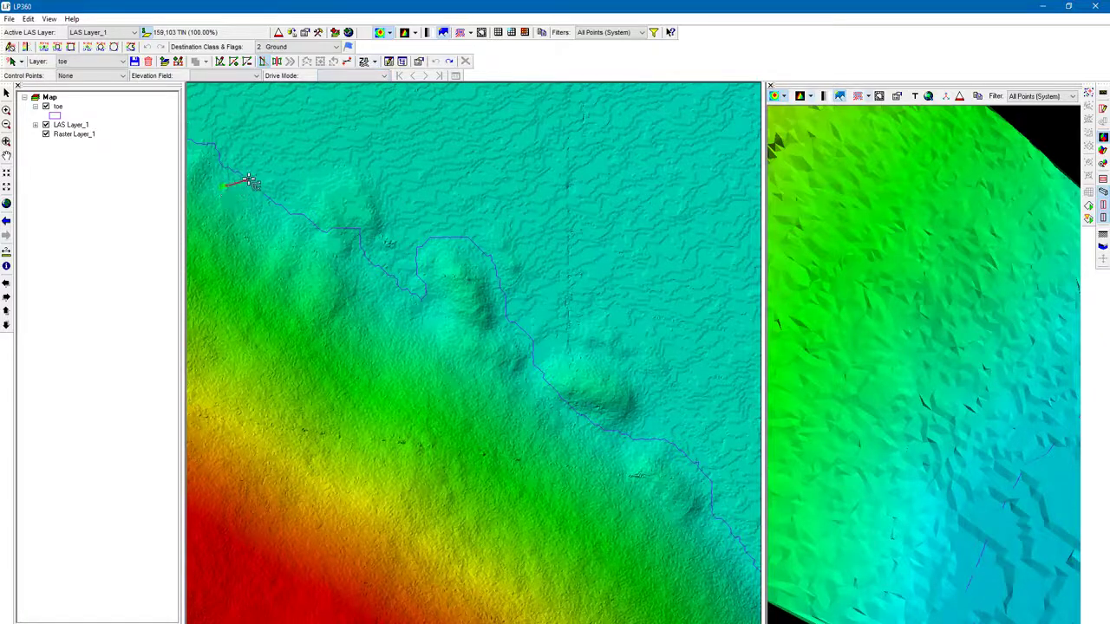
click(286, 165)
click(340, 156)
click(411, 170)
- Continue the reshape line southeast around the remaining two mounds, bring it back inside the toe polygon, and finish it
click(539, 226)
click(626, 291)
click(684, 355)
click(704, 425)
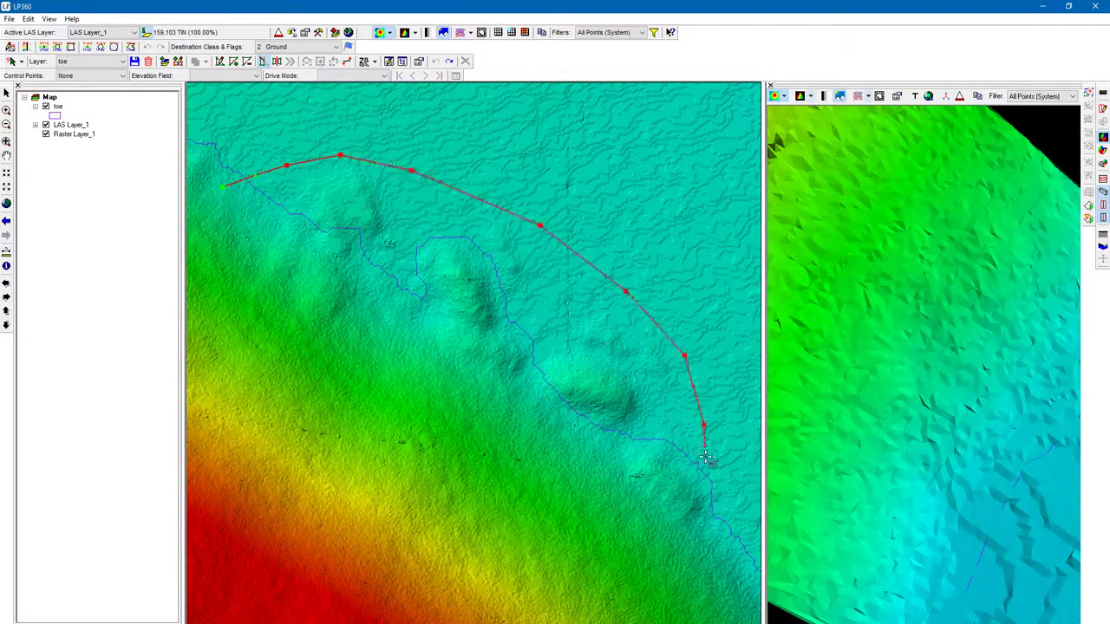
click(709, 493)
double_click(689, 570)
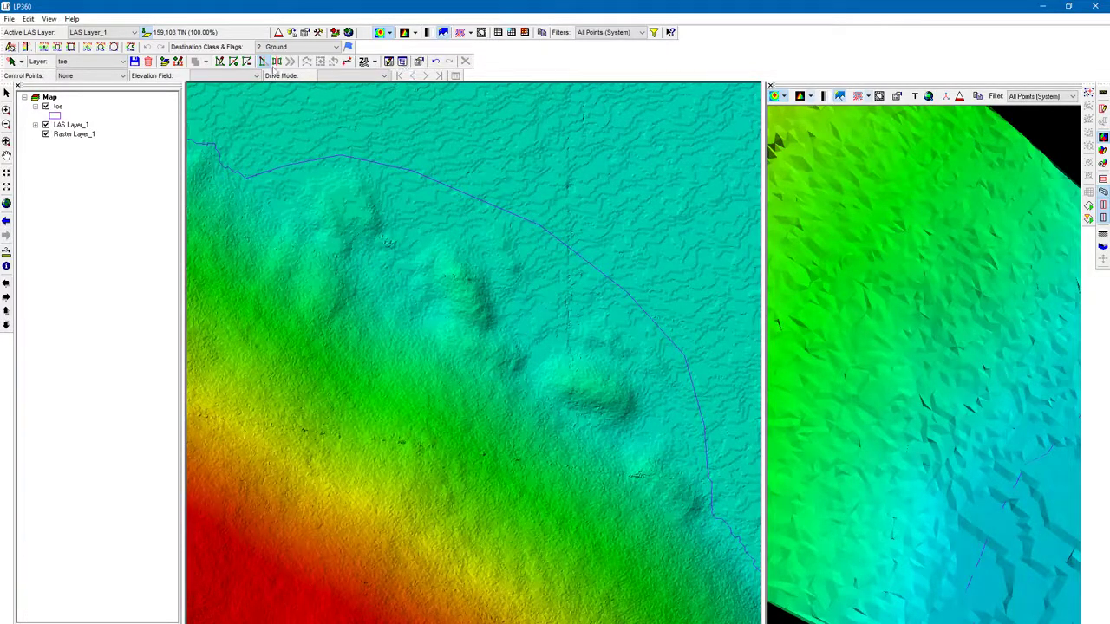
- Select the vertices along the reshaped toe section, apply Auto-Z (Surface) to them, and save the toe layer edits
click(222, 61)
click(330, 156)
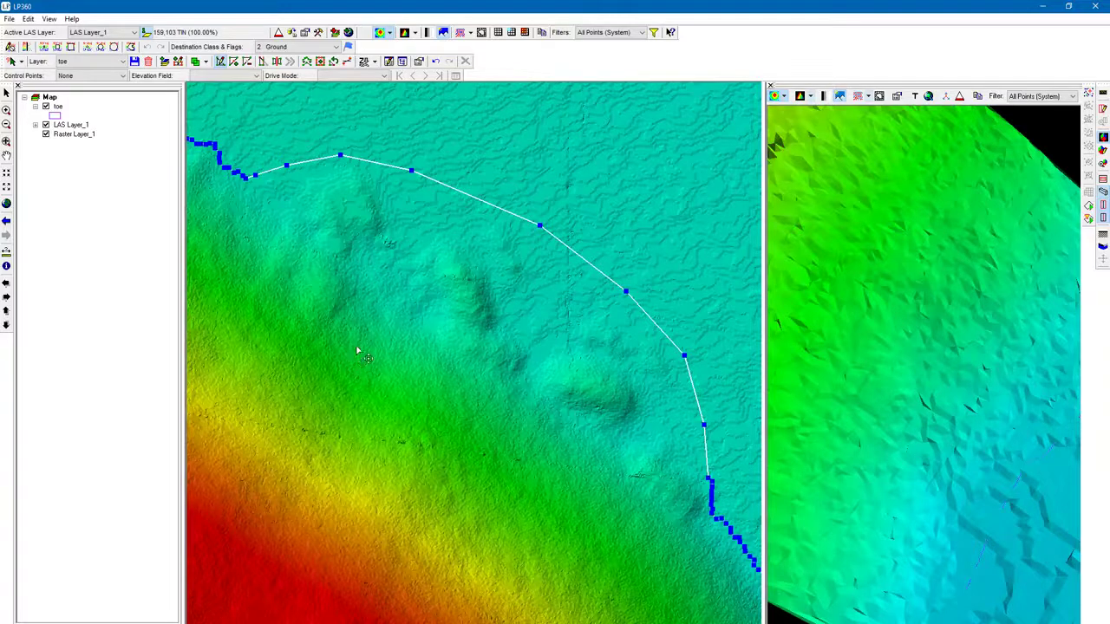
click(221, 63)
mouse_move(318, 274)
mouse_down()
mouse_move(281, 243)
mouse_move(242, 141)
mouse_move(577, 168)
mouse_move(717, 359)
mouse_move(701, 540)
mouse_move(688, 550)
mouse_up()
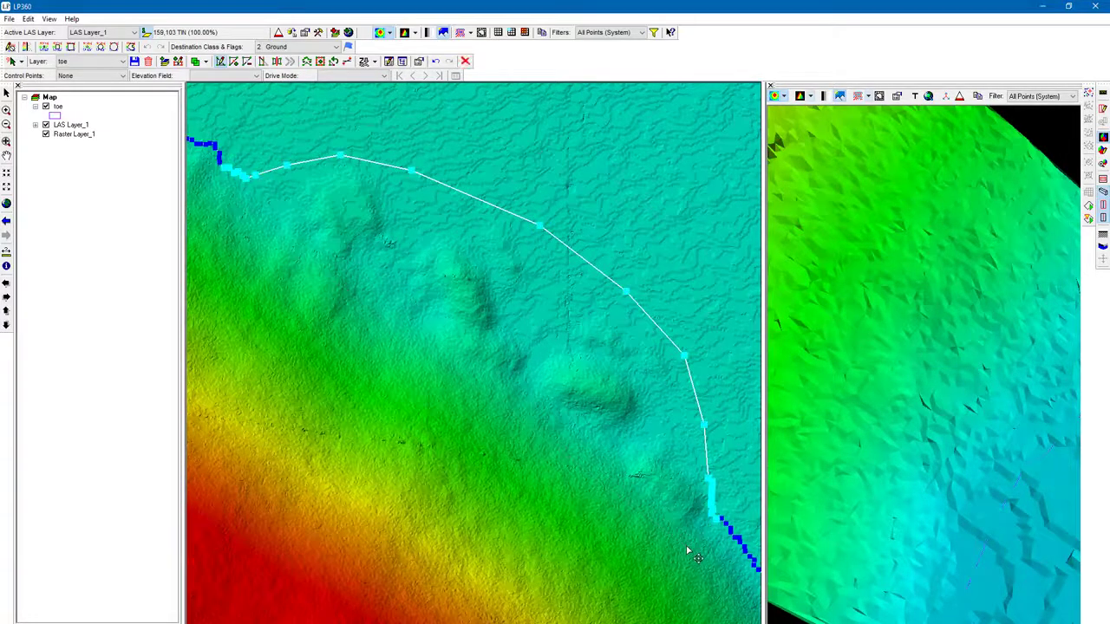
right_click(538, 226)
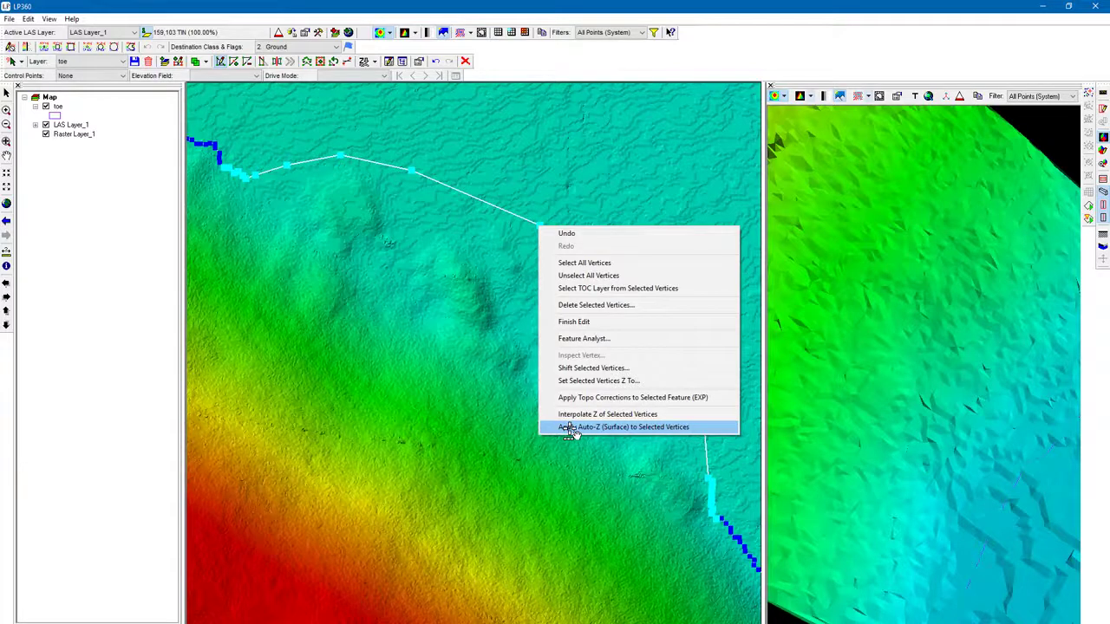
click(570, 428)
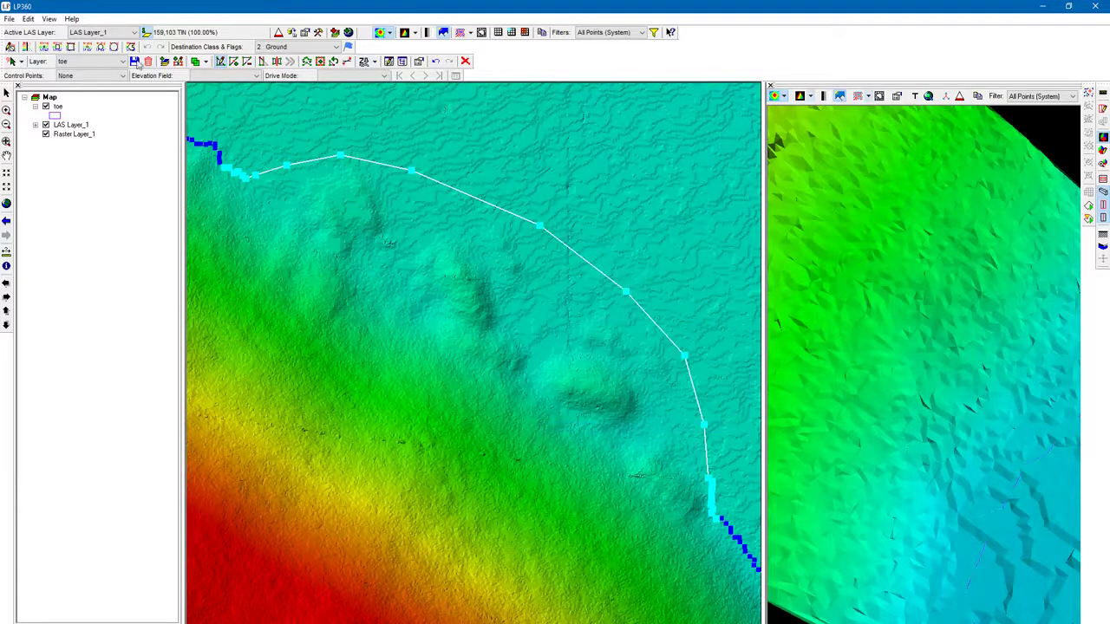
click(135, 63)
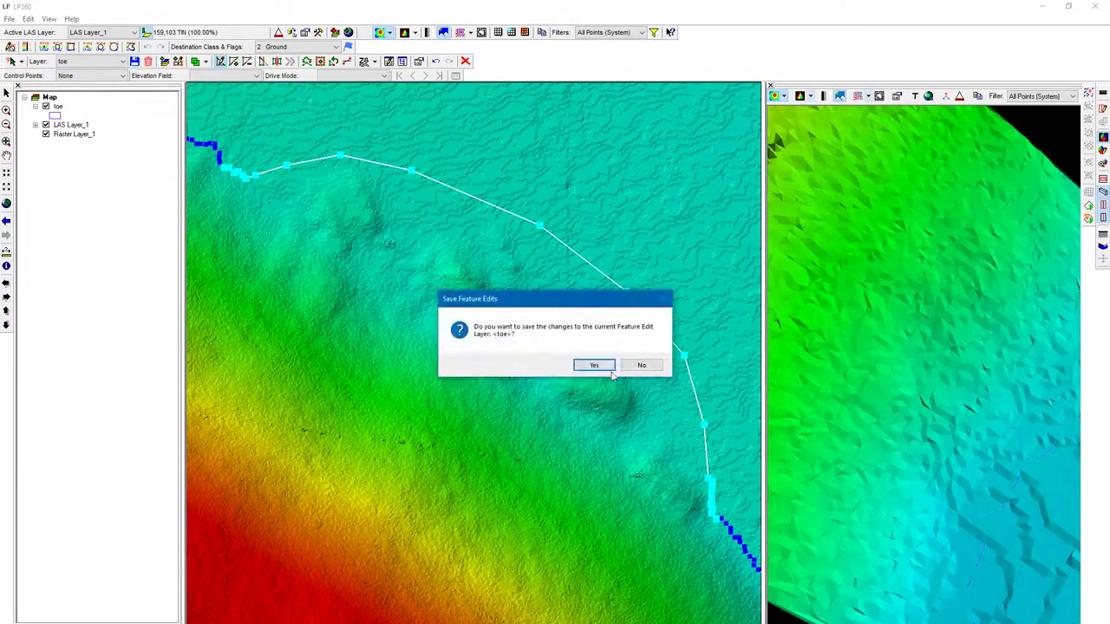
click(593, 365)
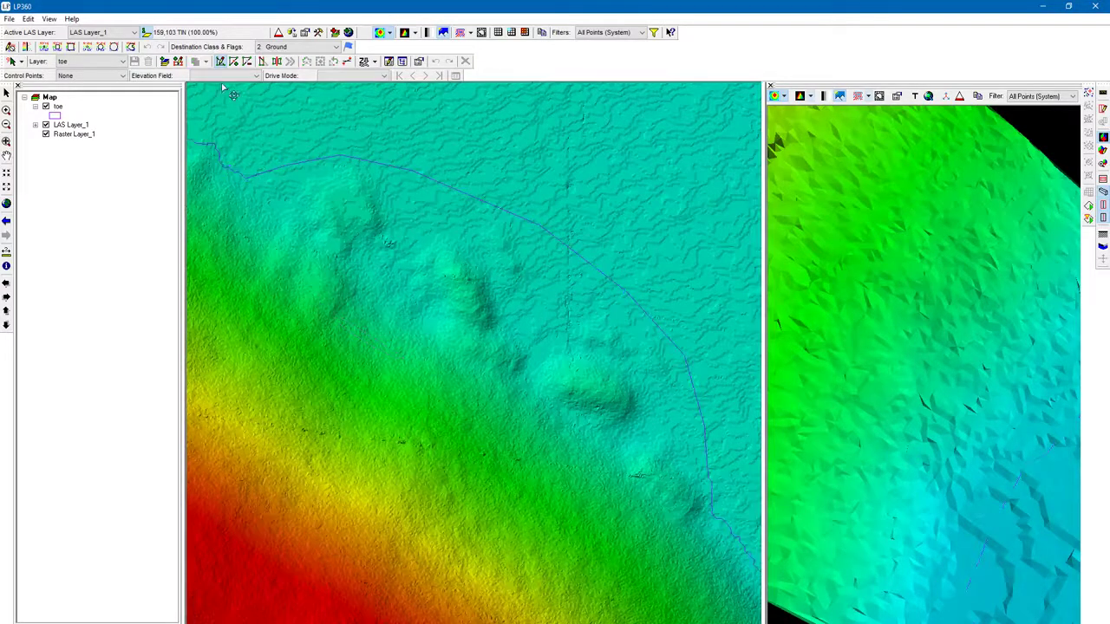
- Reselect the vertices along the reshaped toe section, interpolate their Z values, and save the toe layer edits
click(221, 61)
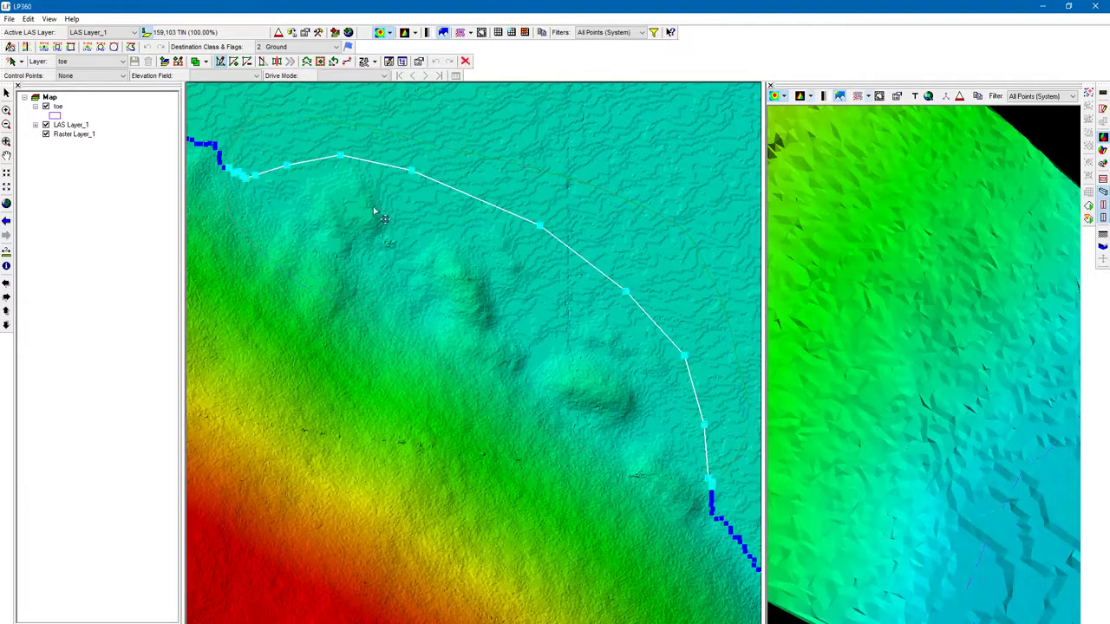
right_click(543, 228)
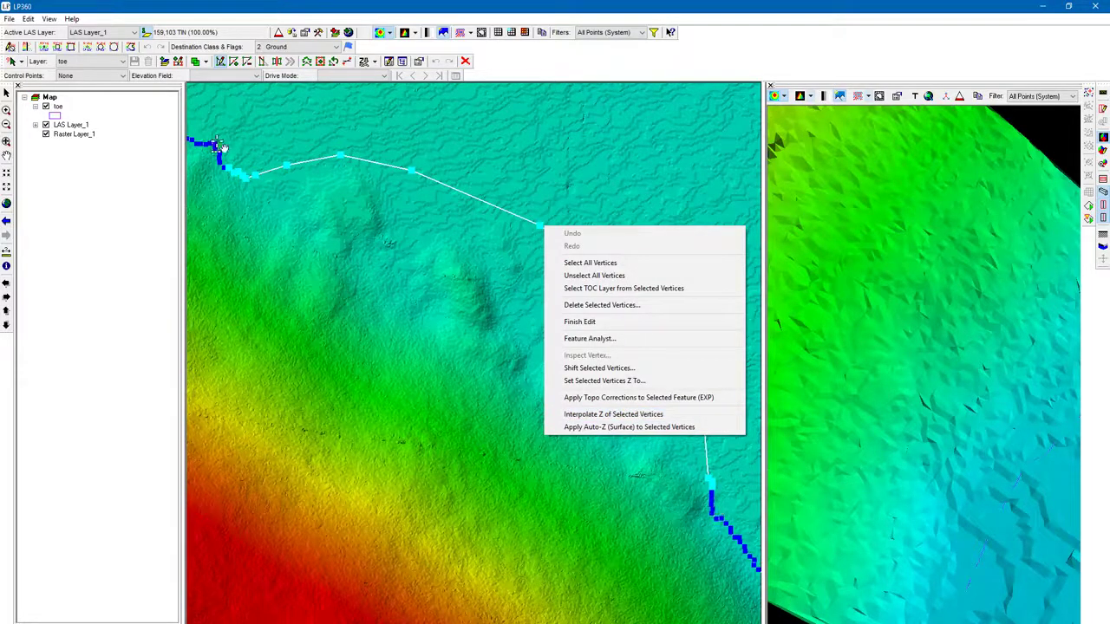
click(630, 414)
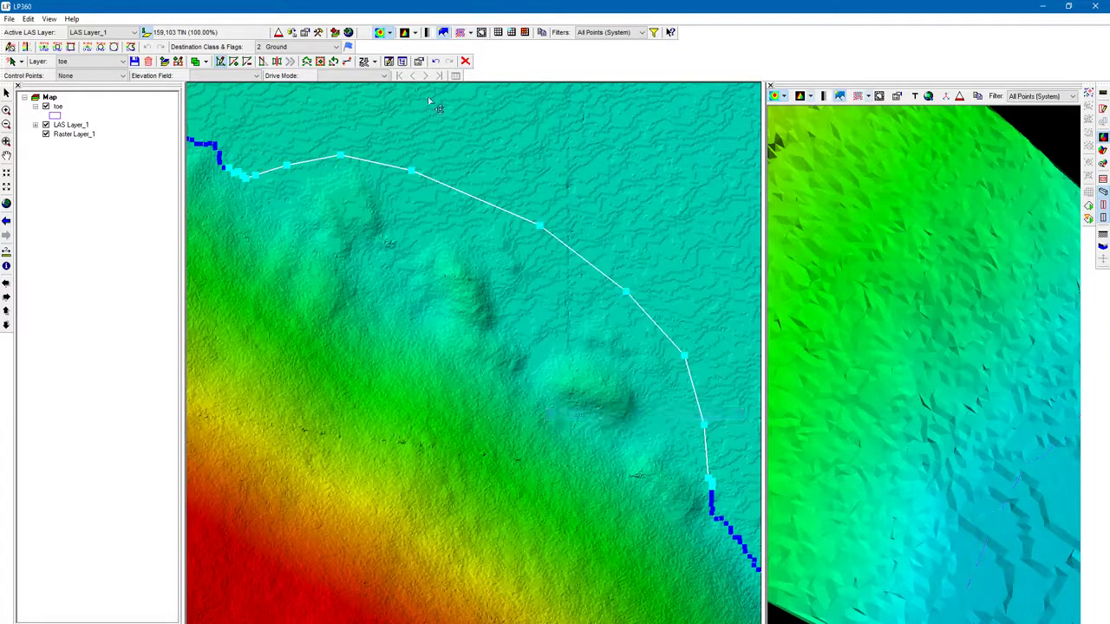
click(134, 61)
click(593, 365)
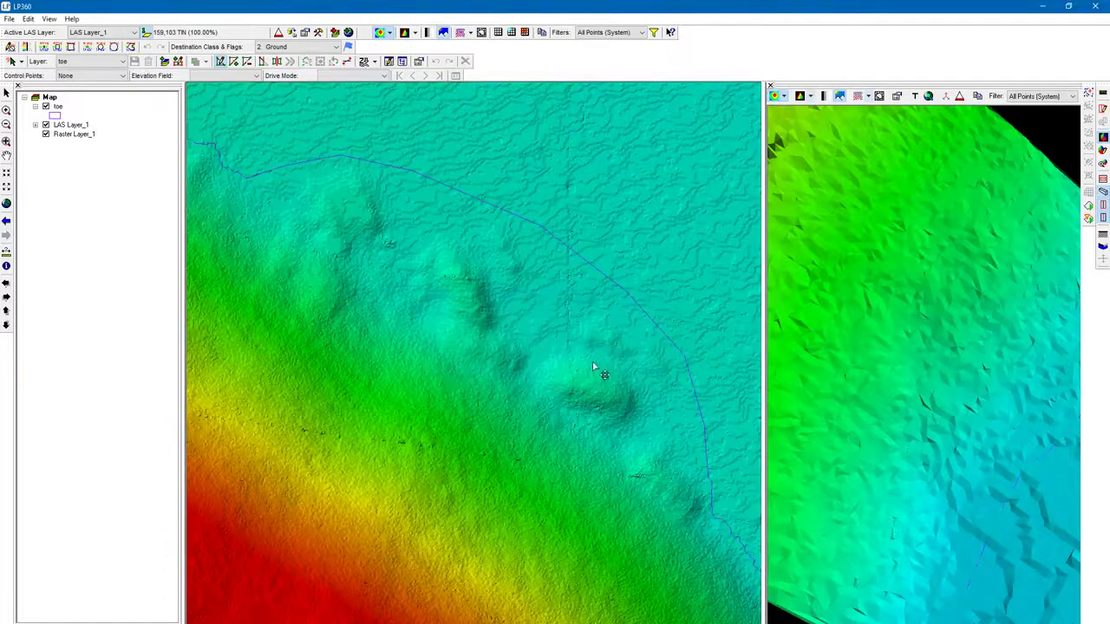
- Close the 3D view, draw a profile diagonally across the large stockpile from northwest to southeast, and enlarge the profile view
click(769, 85)
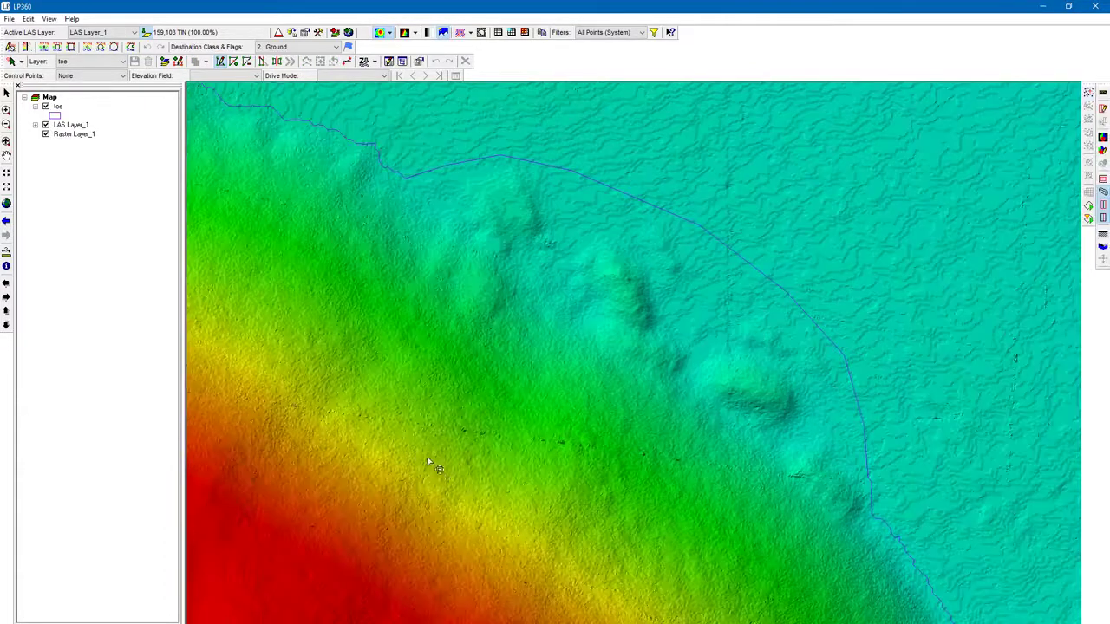
scroll(430, 463, down, 6)
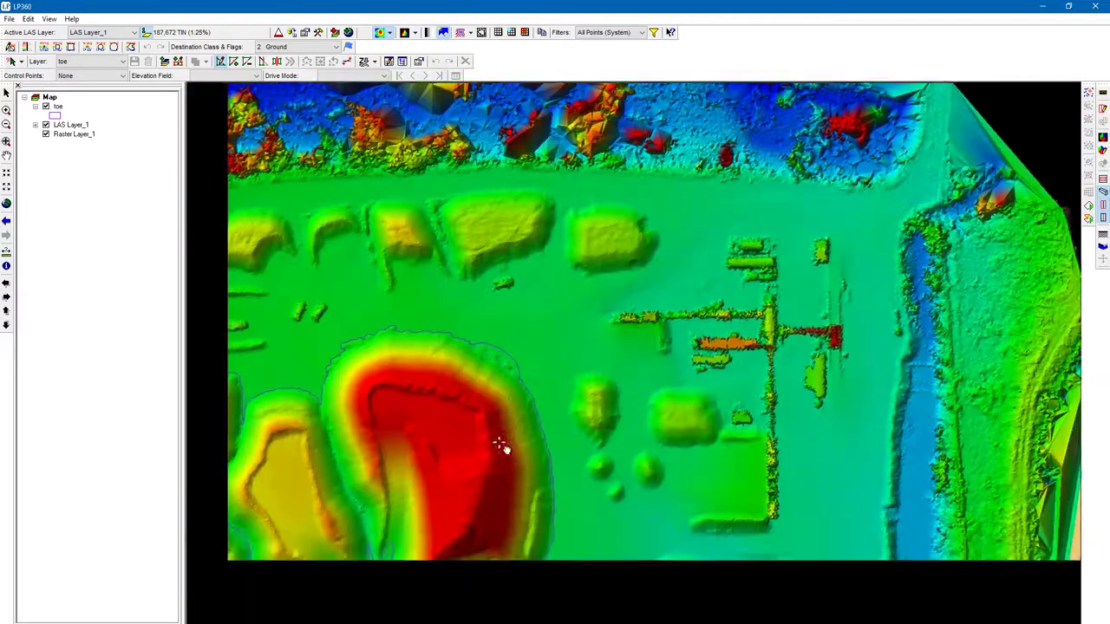
middle_drag(501, 446, 565, 264)
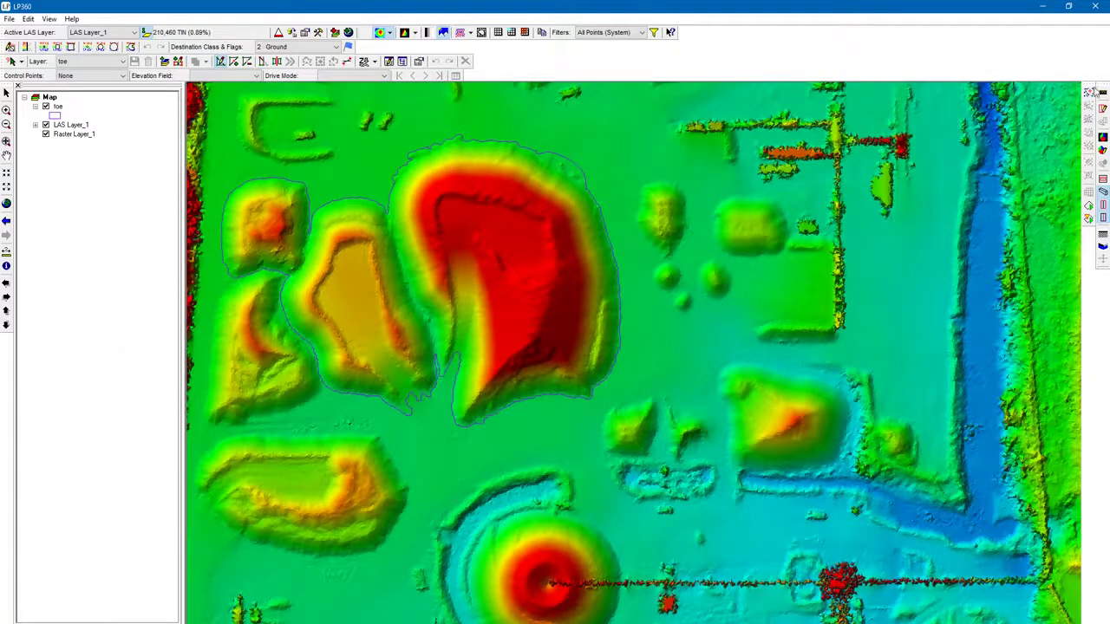
click(1103, 110)
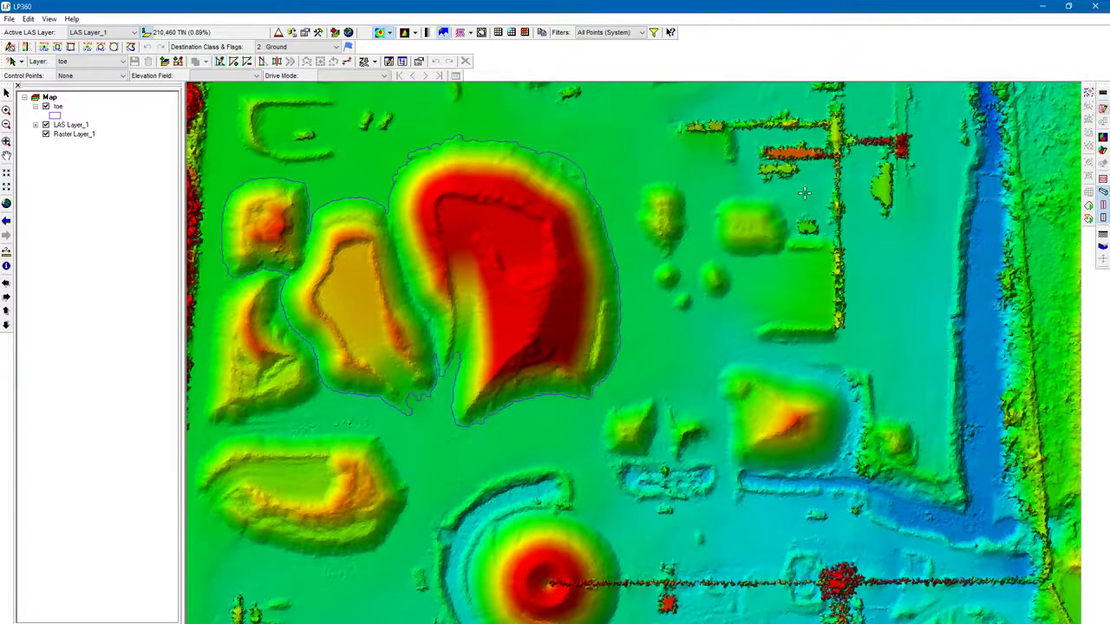
click(425, 113)
click(592, 456)
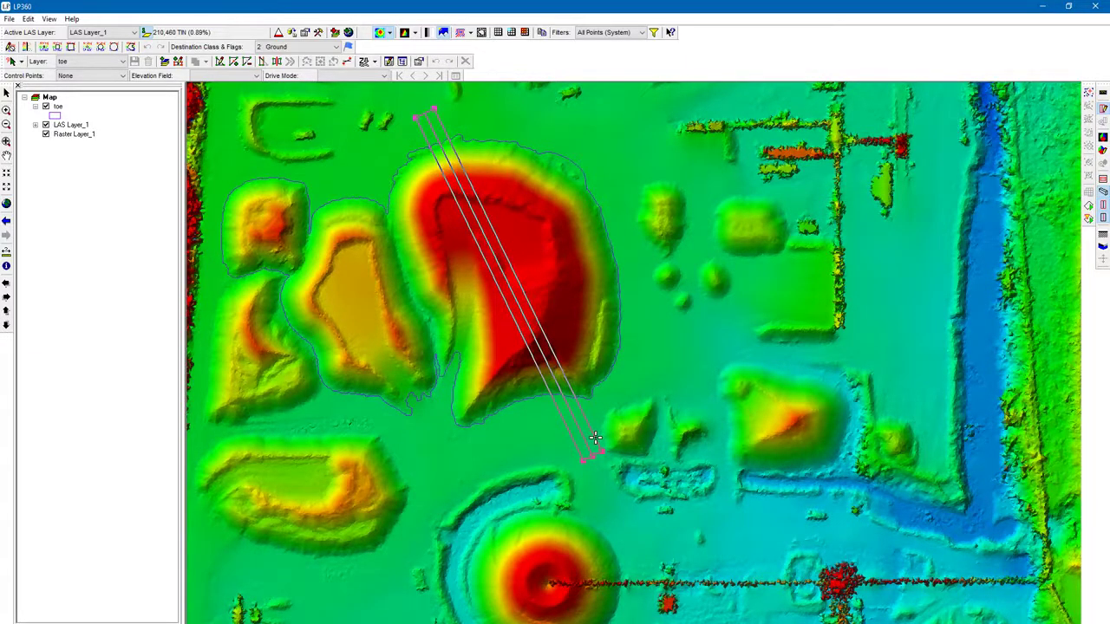
click(594, 437)
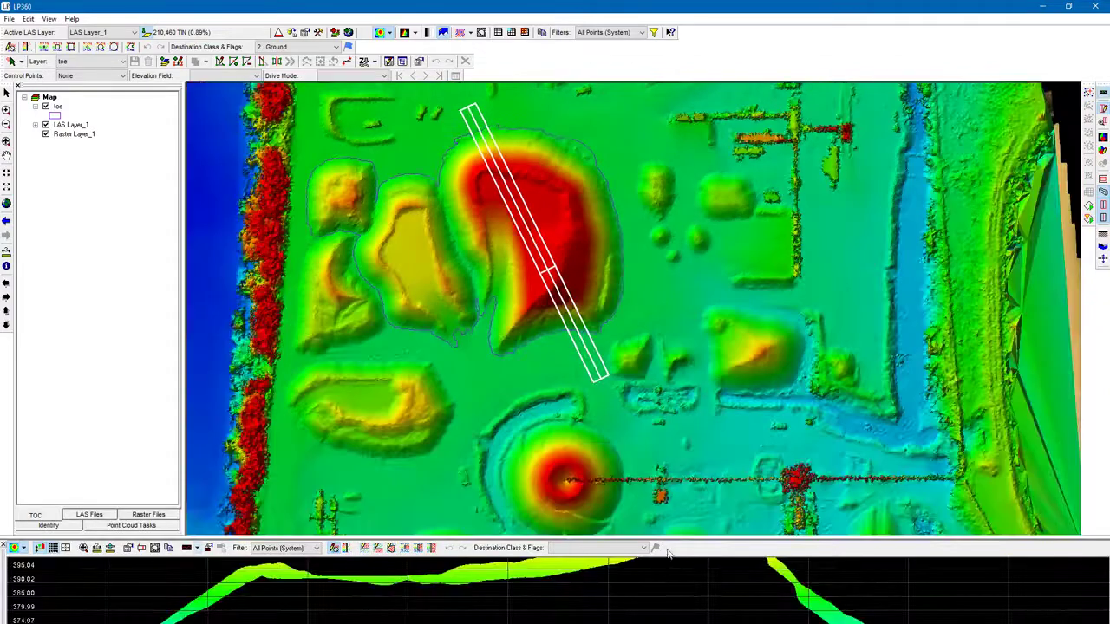
drag(668, 538, 665, 418)
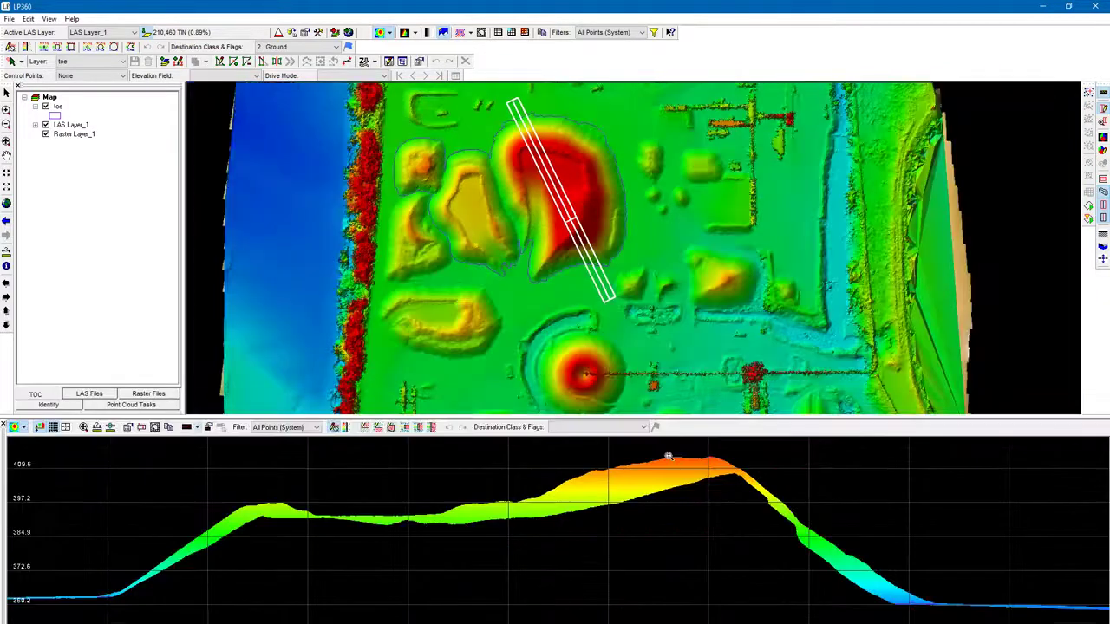
- Draw a new profile along the large stockpile's eastern flank and display its points by classification
click(594, 102)
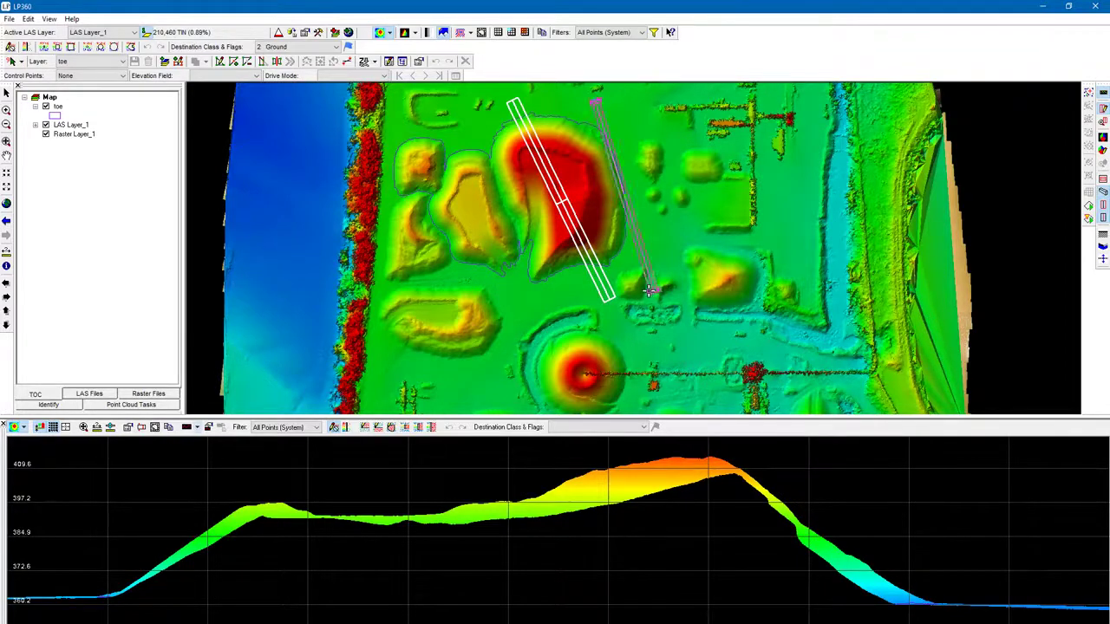
click(651, 289)
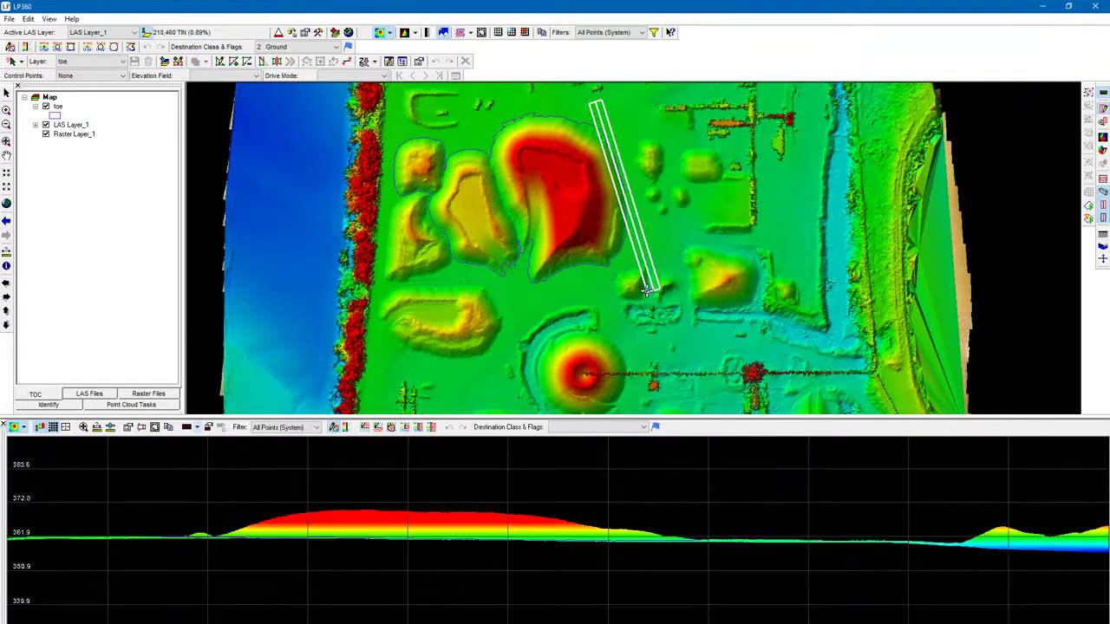
click(26, 428)
click(46, 446)
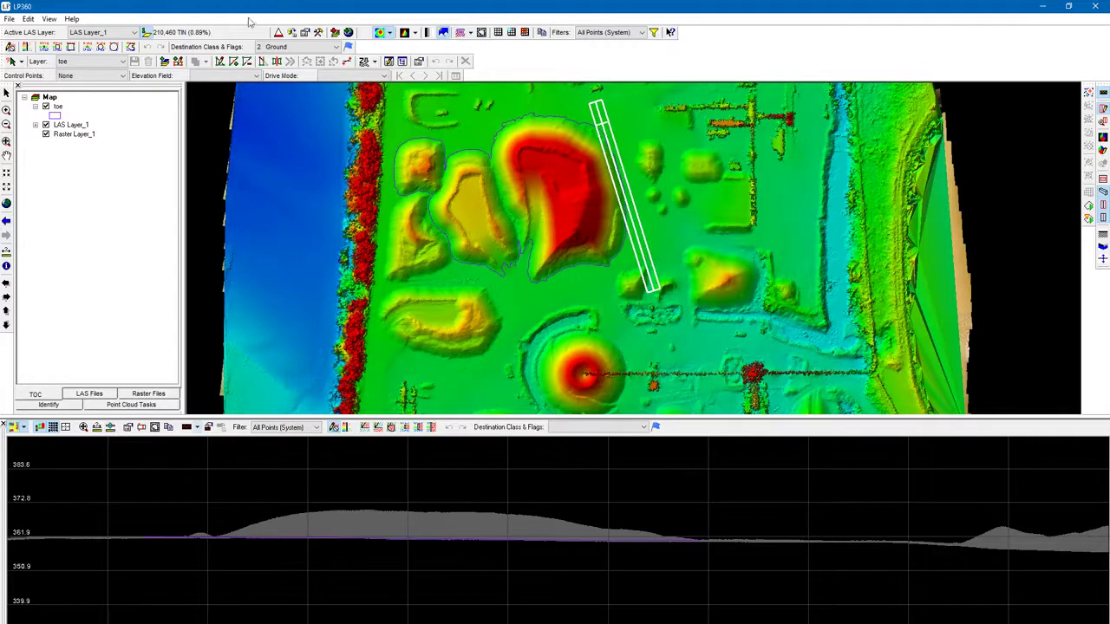
- Select the toe polygon for vertex editing and lower one of its vertices below the ground line in the eastern flank profile
click(507, 126)
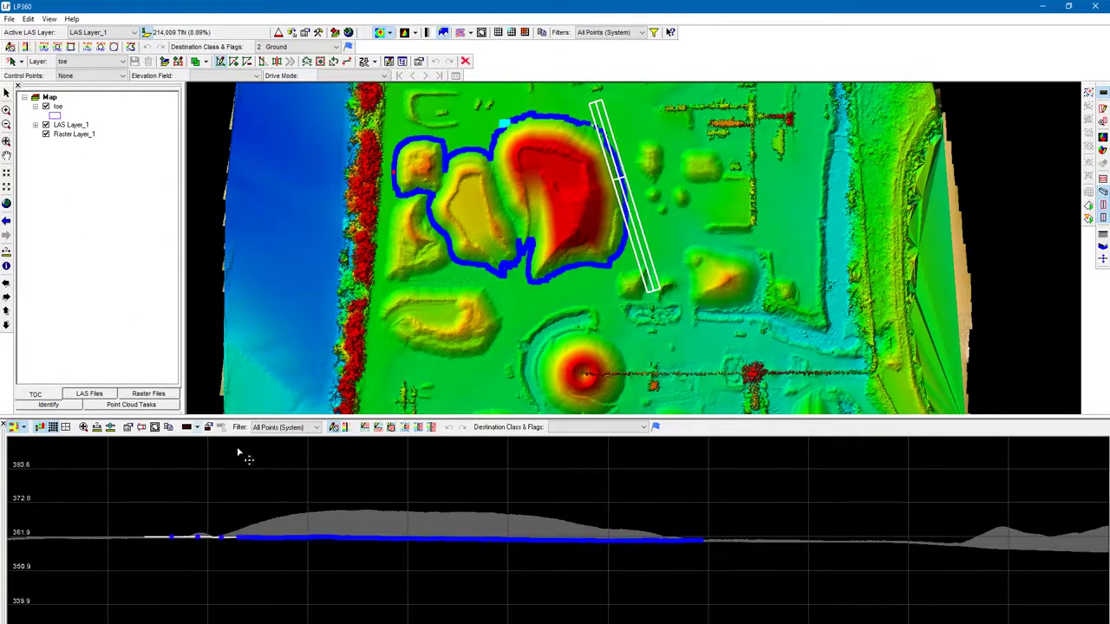
click(221, 63)
click(84, 428)
scroll(456, 490, up, 8)
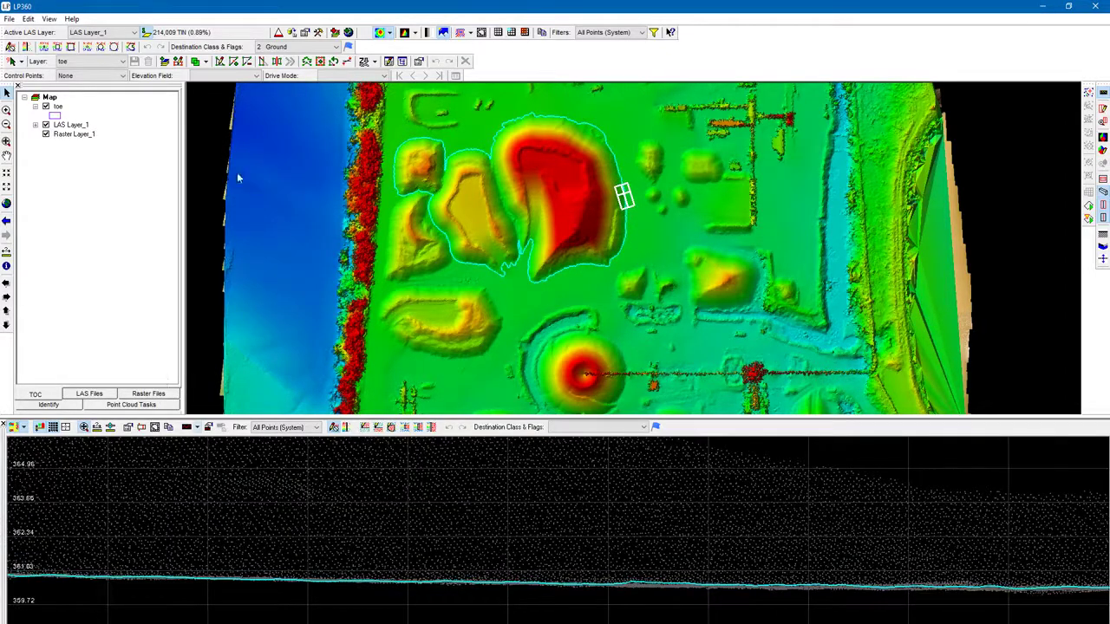
click(221, 62)
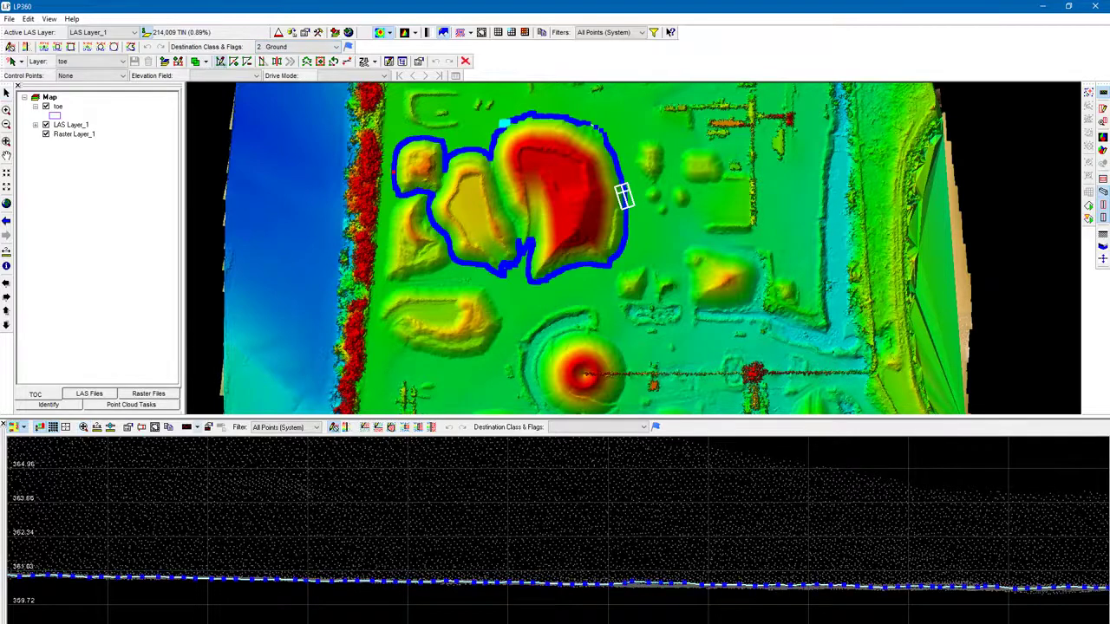
drag(432, 581, 433, 616)
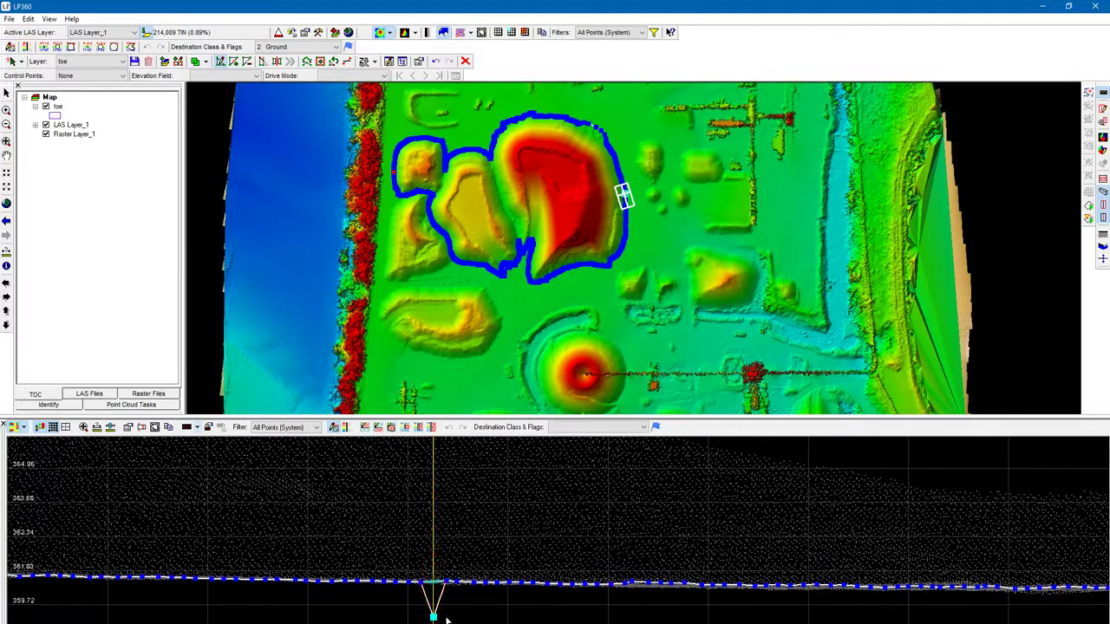
- Reshape the toe section in the profile so it runs straight through the lowered vertex, and raise that vertex back to ground level
click(262, 62)
mouse_move(321, 607)
mouse_down()
mouse_move(639, 560)
mouse_move(668, 613)
mouse_up()
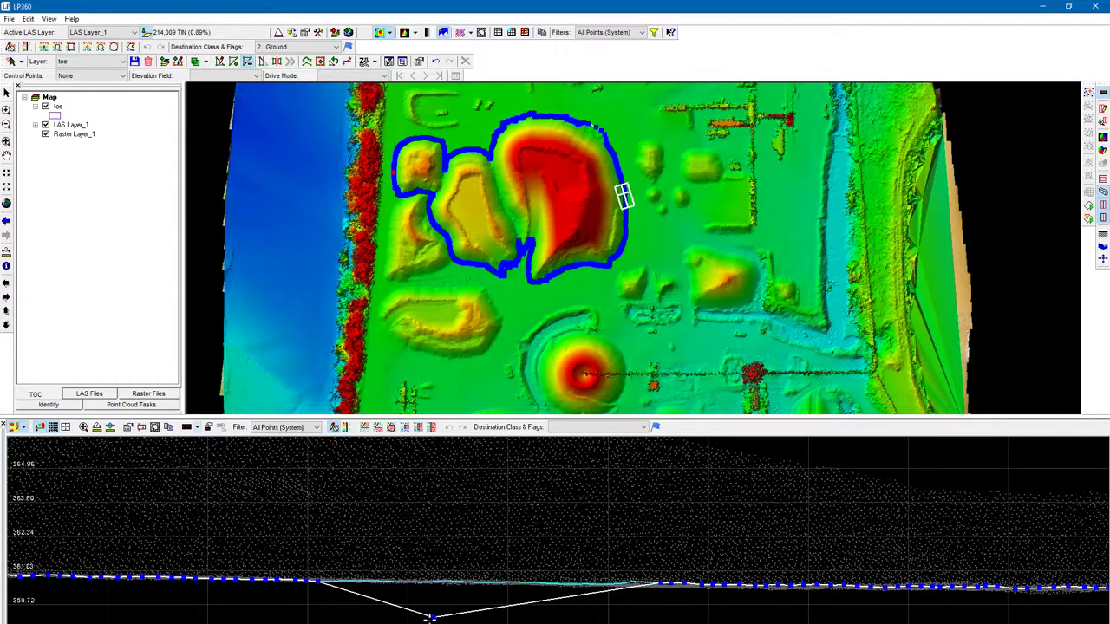
click(434, 617)
right_click(443, 535)
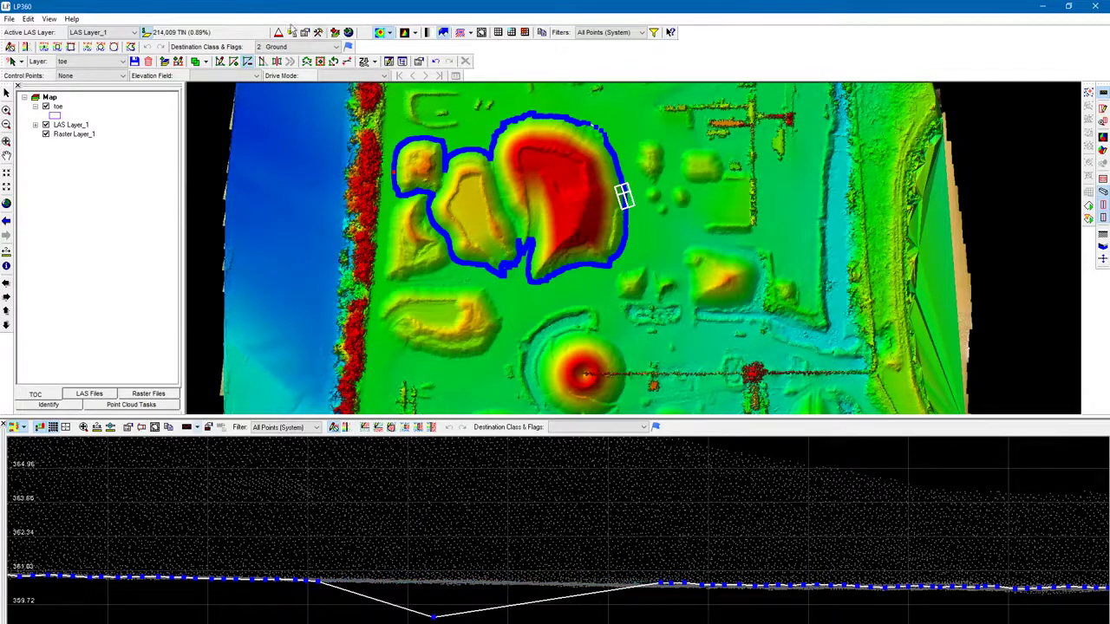
click(223, 61)
drag(433, 618, 508, 587)
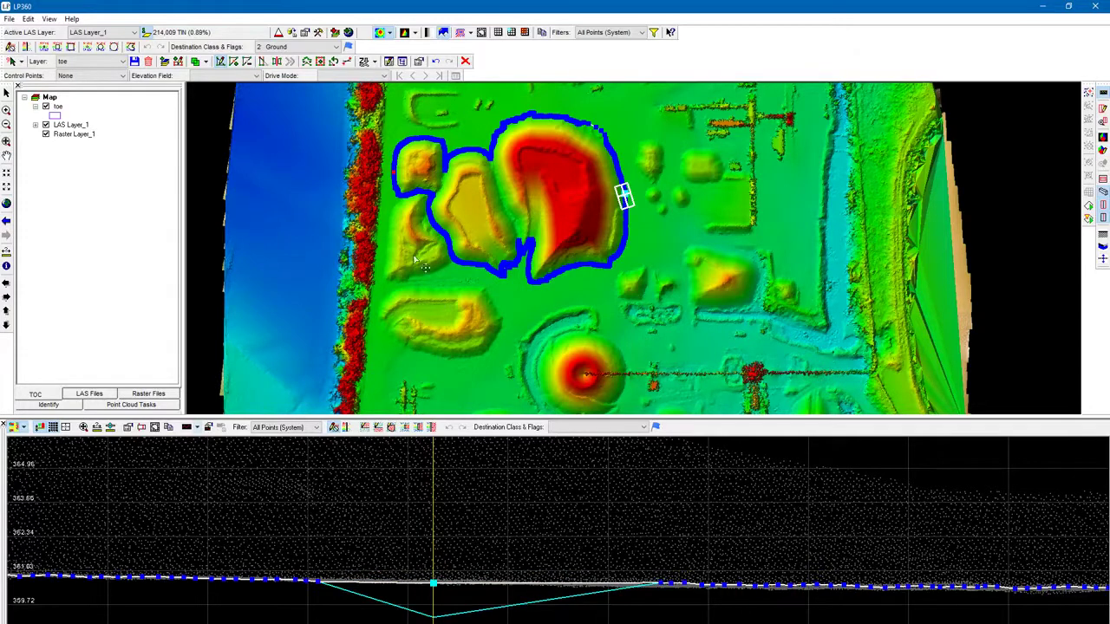
- Review the Auto Z and Geometry settings in the Feature Edit Options, including snapping and horizontal vertex movement
click(419, 61)
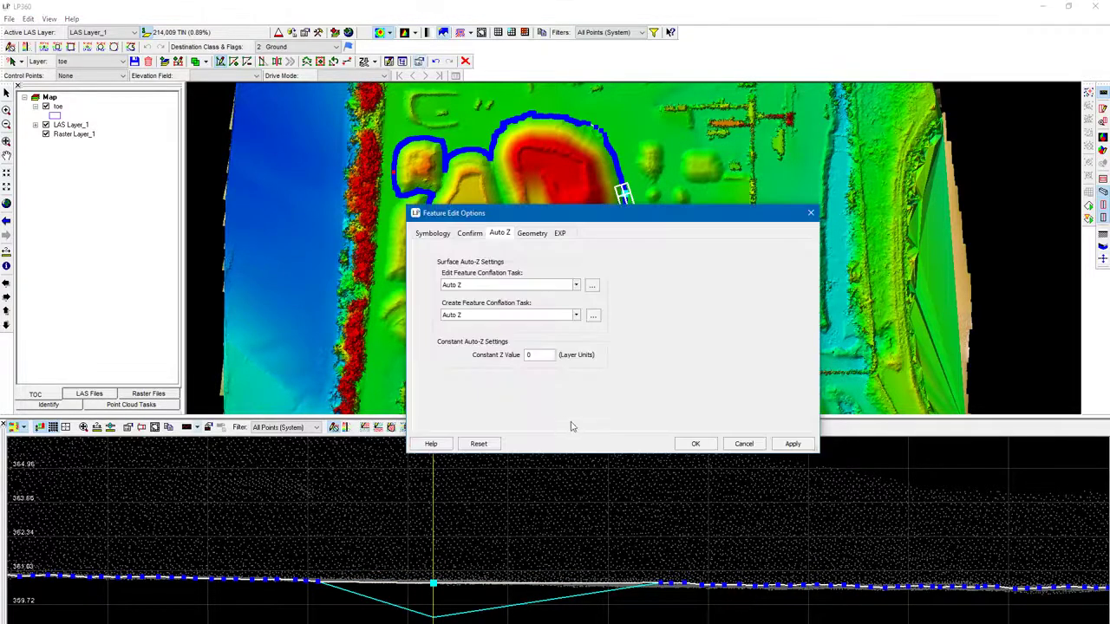
click(529, 234)
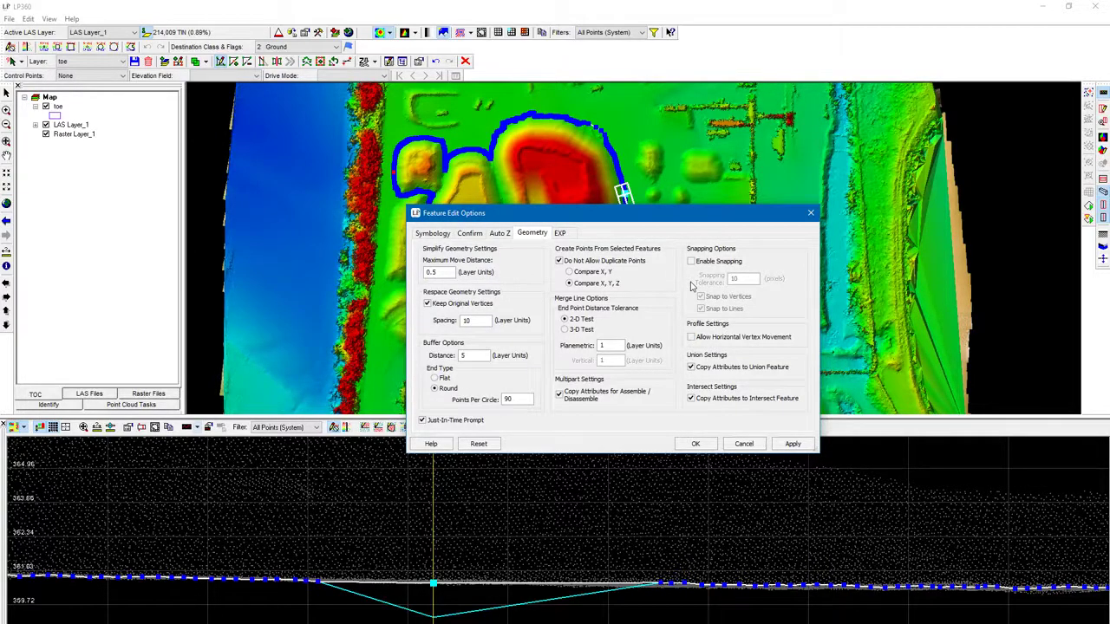
click(810, 214)
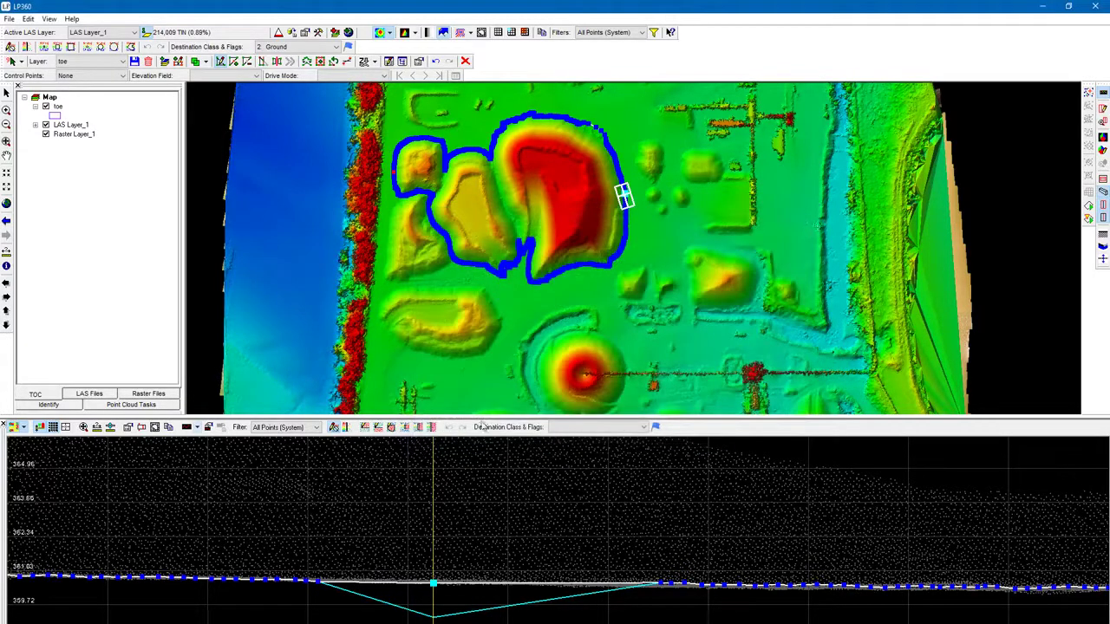
- Close the profile view and begin another feature editing operation on the toe polygon in the map
click(3, 423)
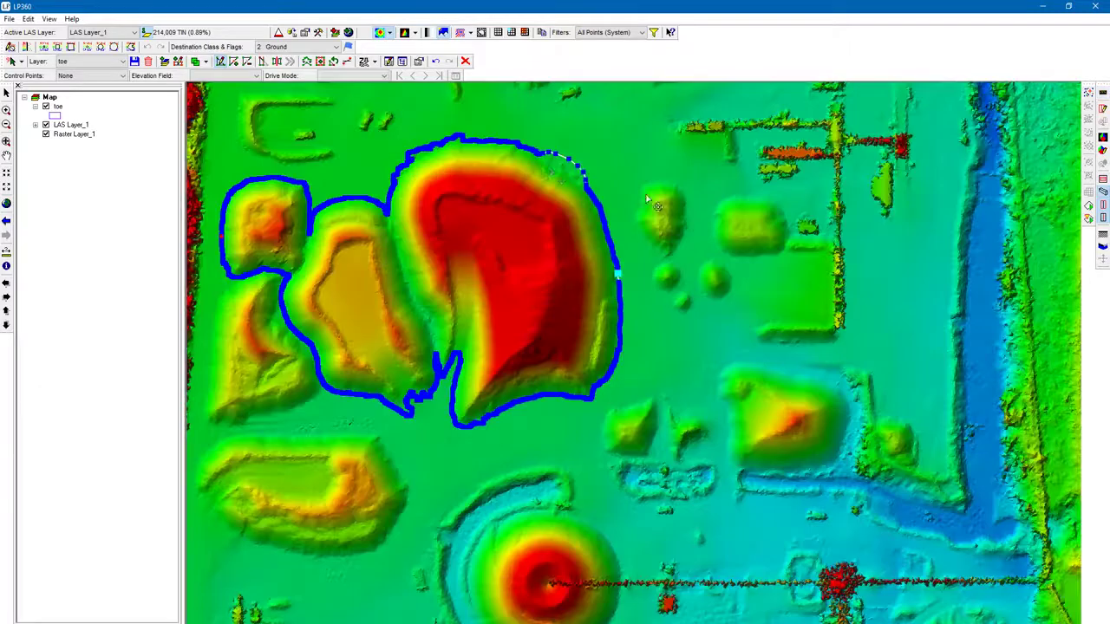
middle_drag(484, 471, 659, 545)
scroll(675, 330, up, 2)
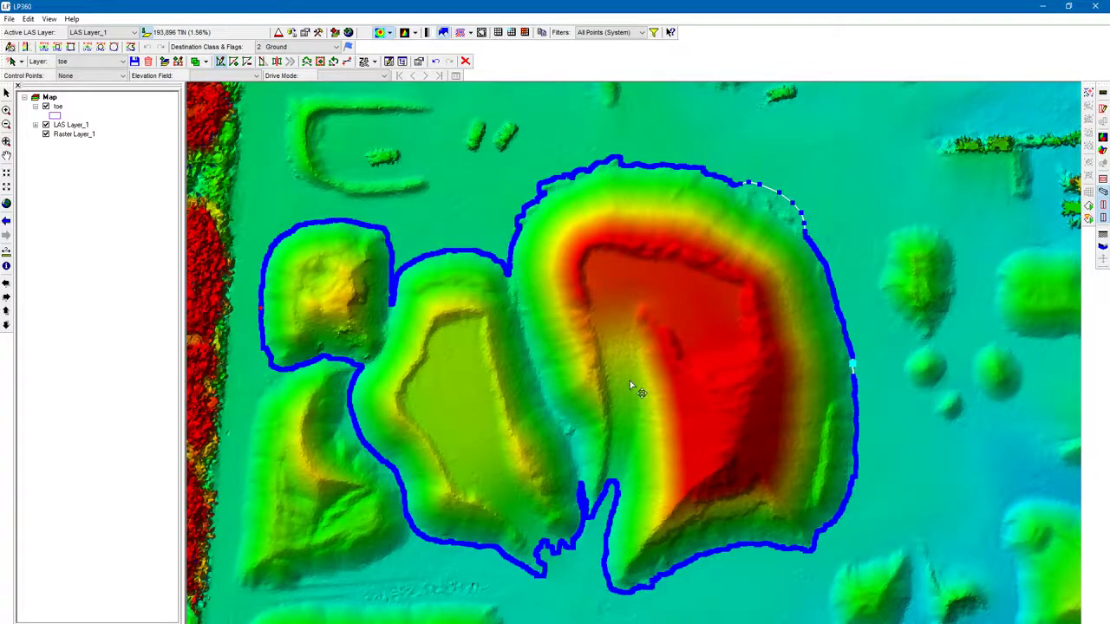
click(277, 62)
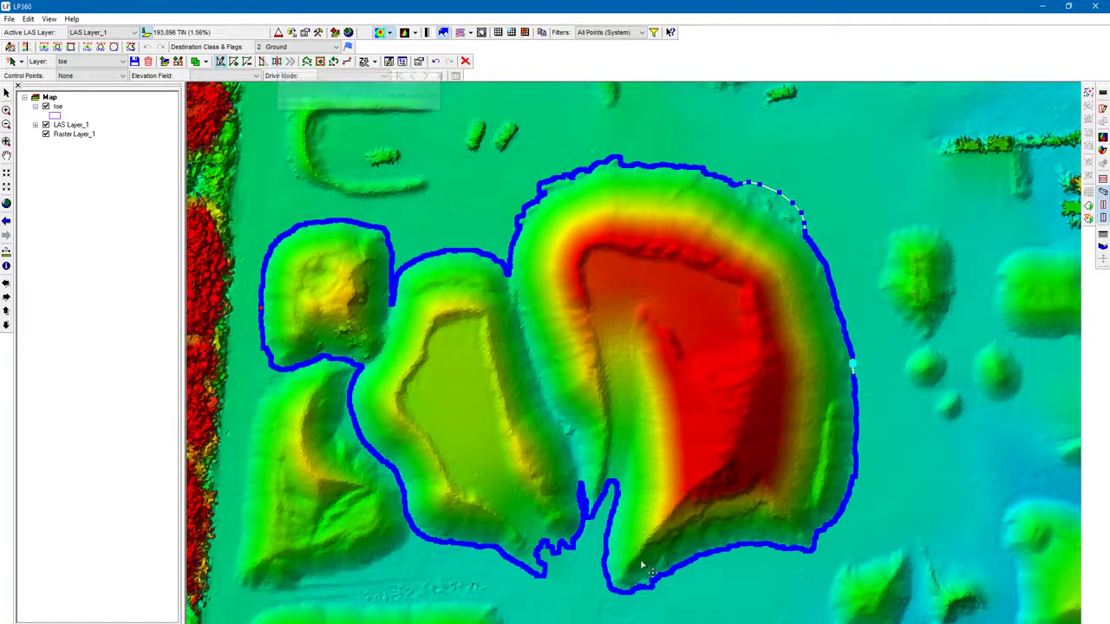